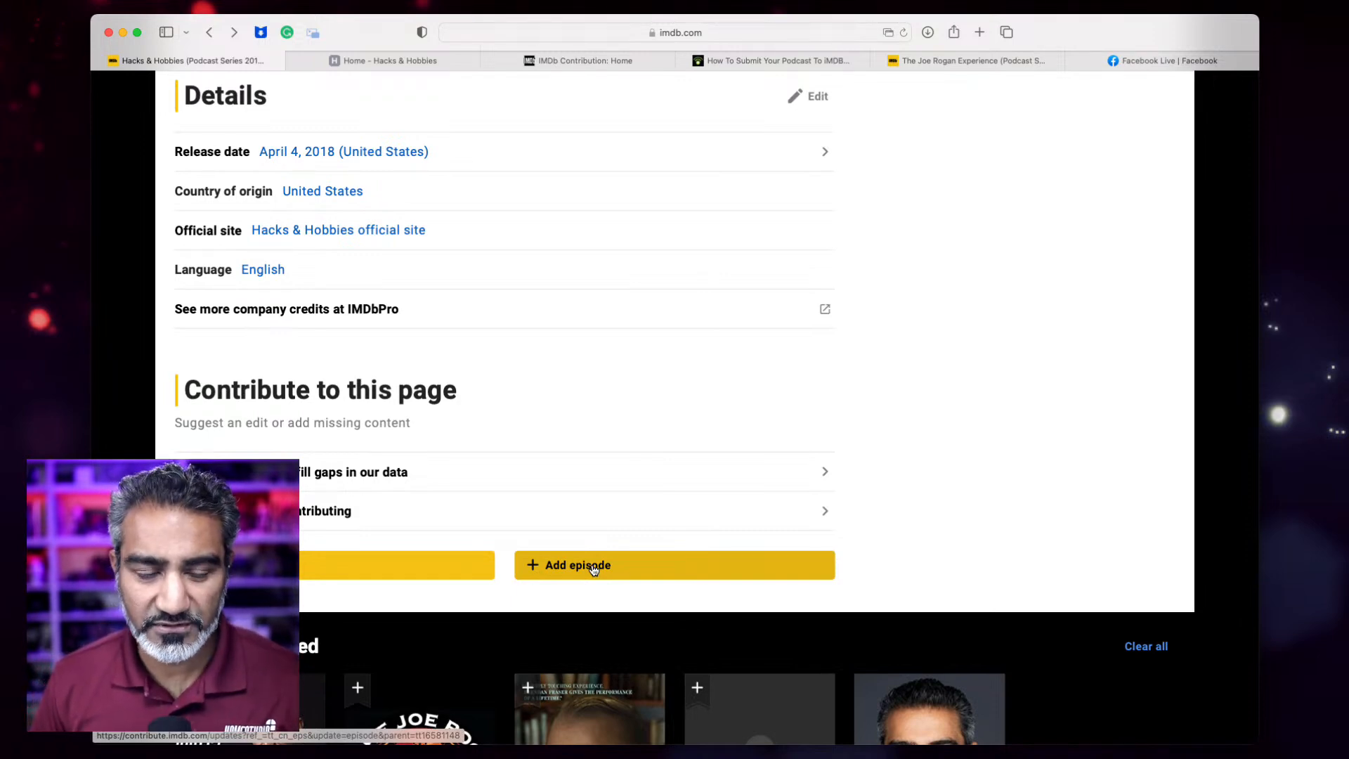
click(592, 567)
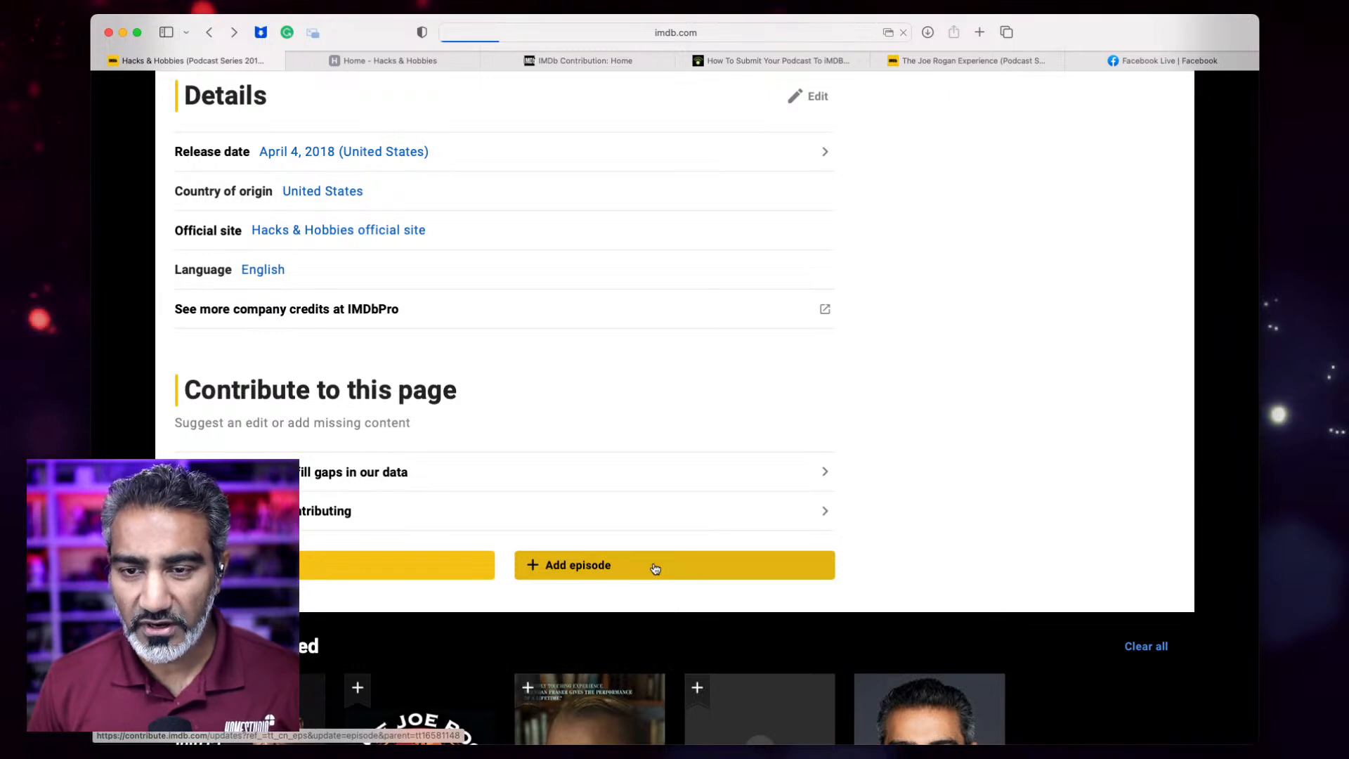
click(889, 35)
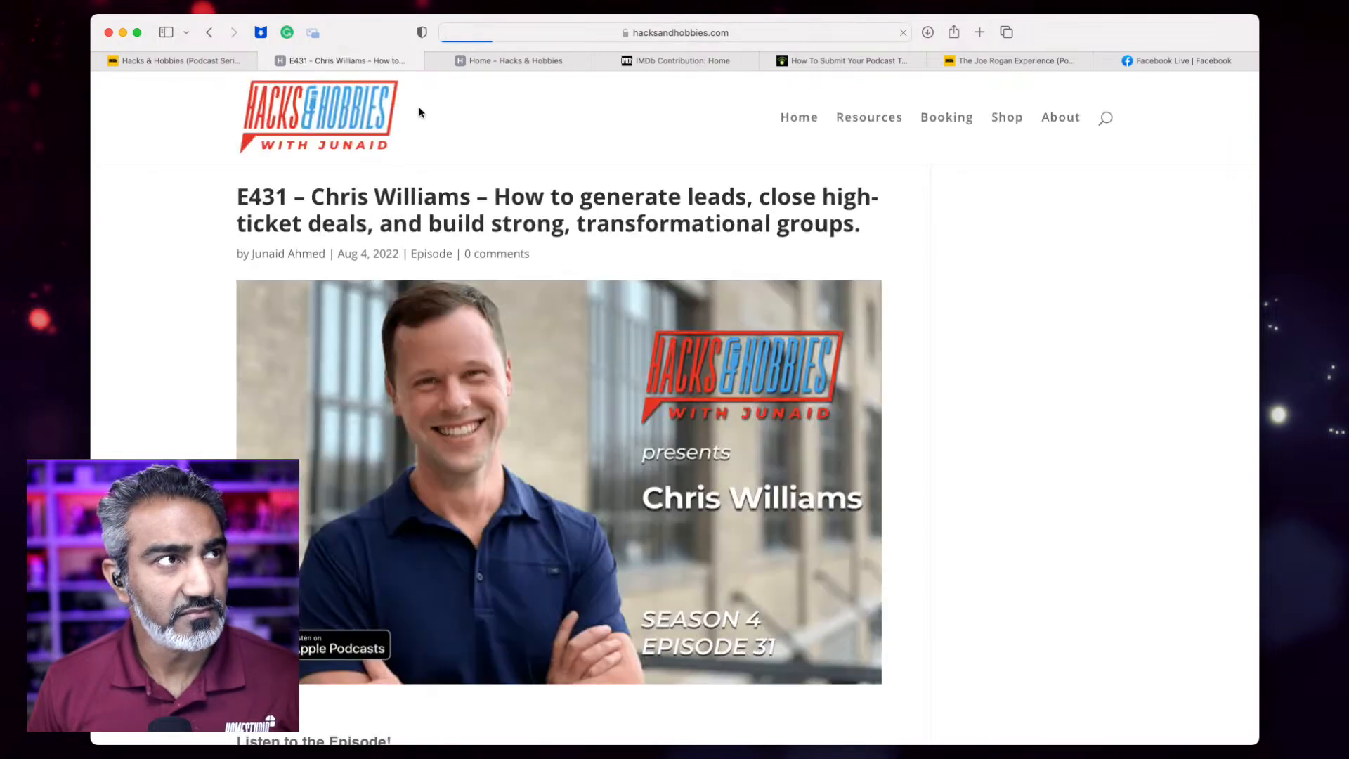
click(266, 60)
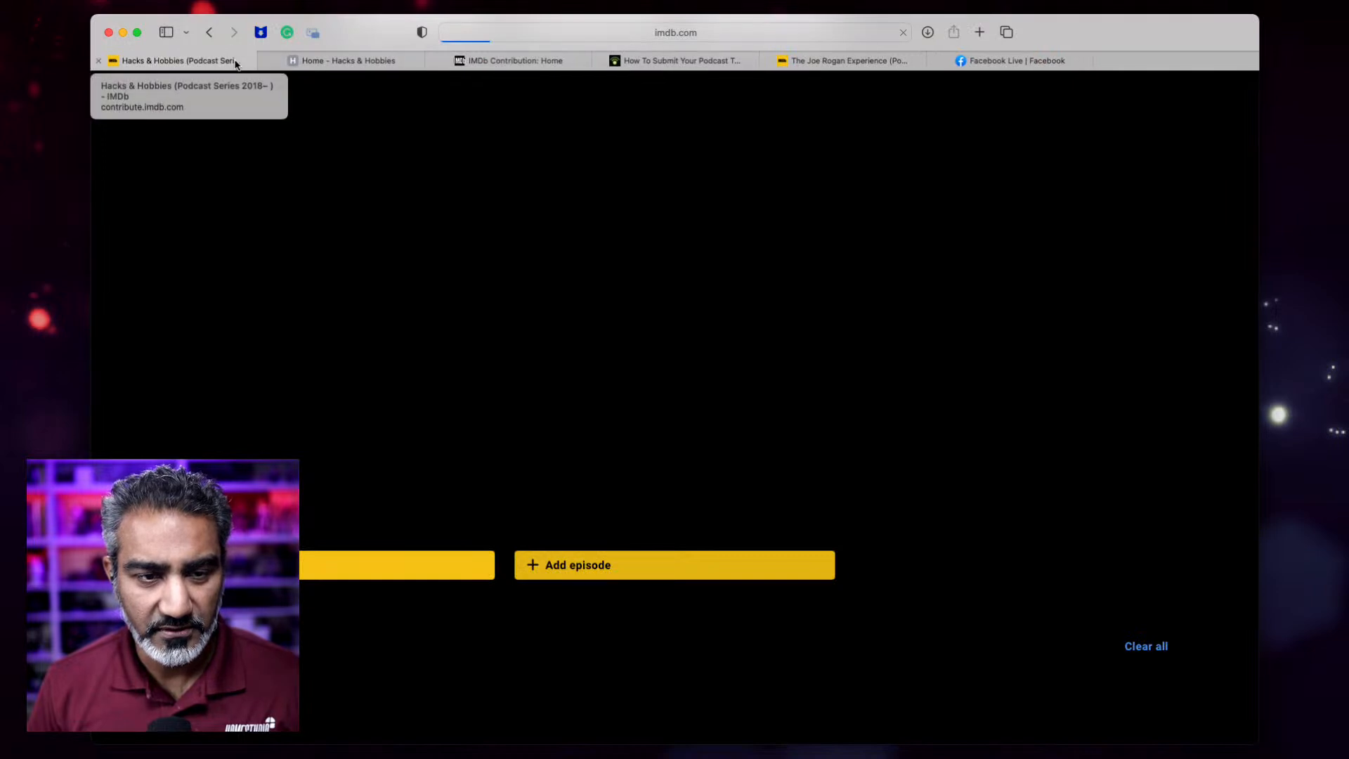
click(329, 62)
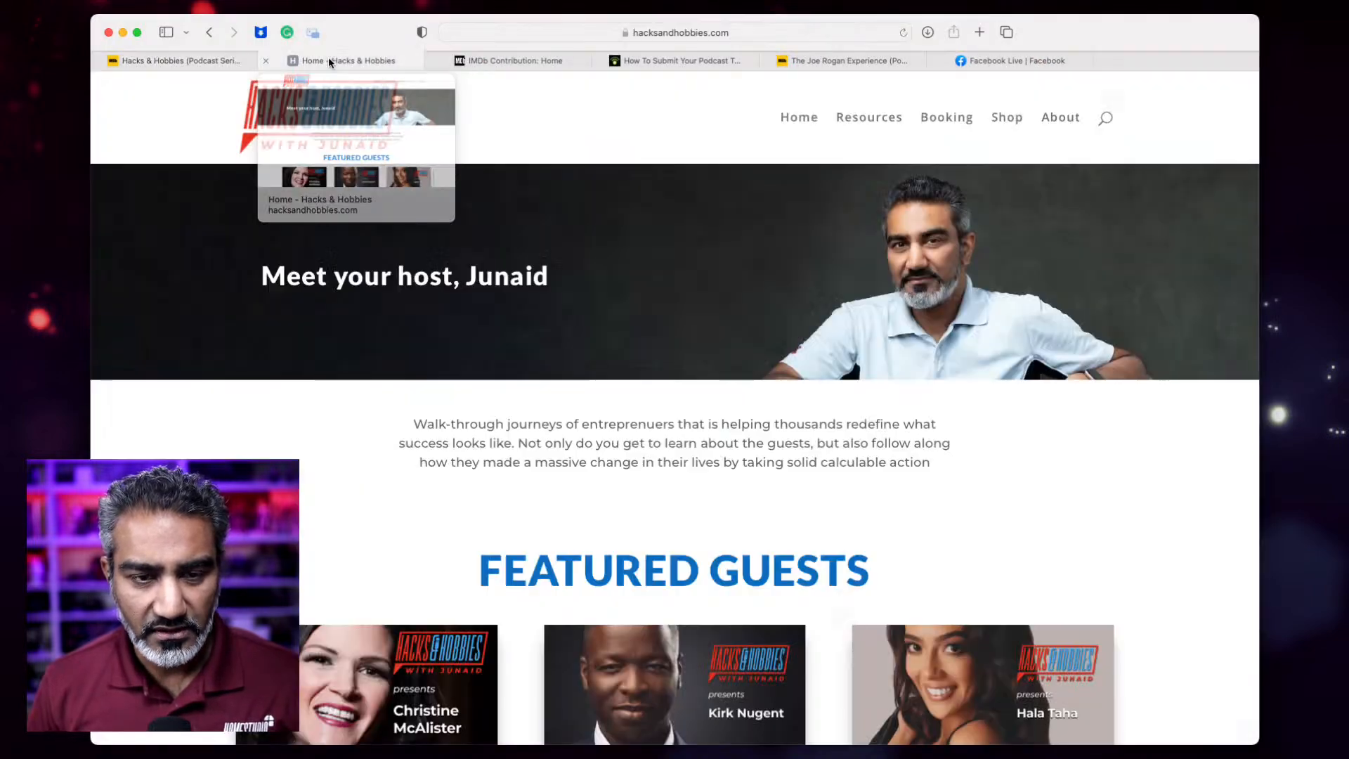
click(210, 61)
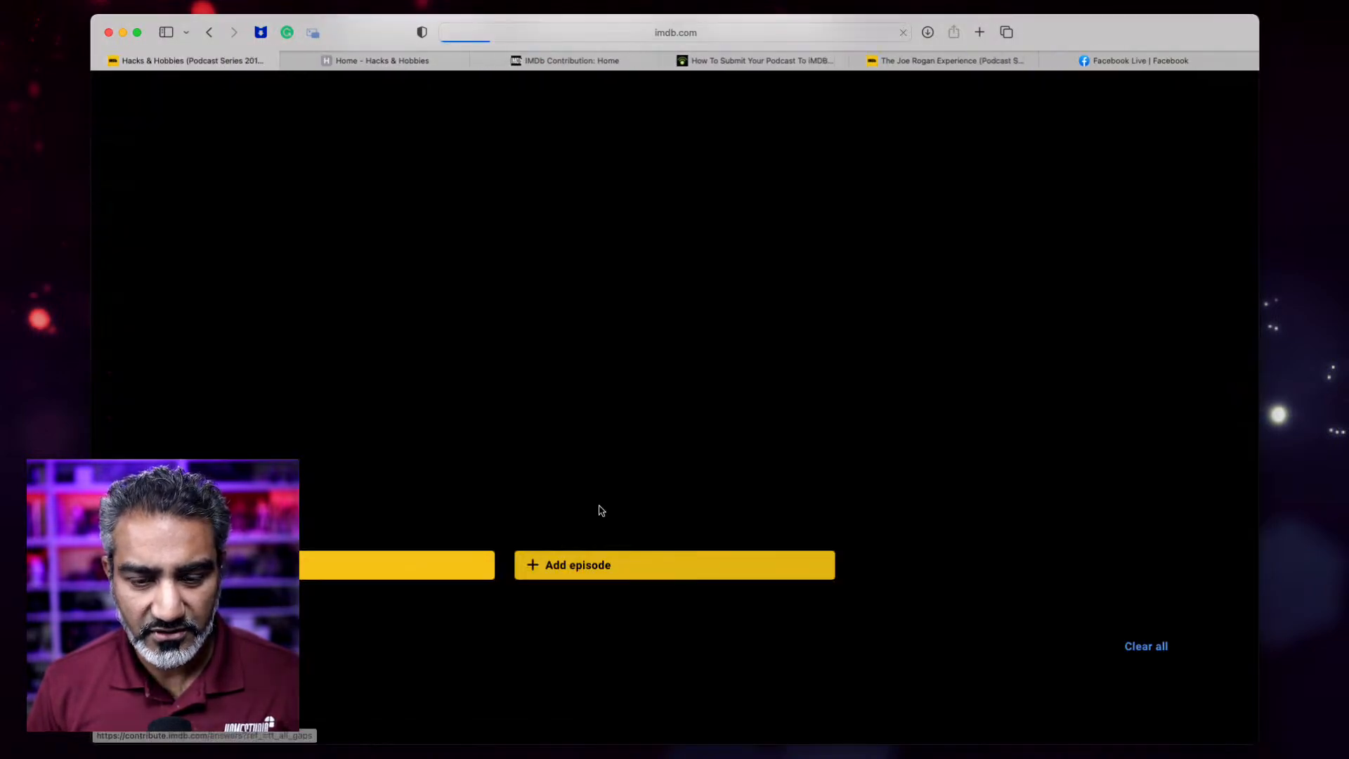
click(904, 36)
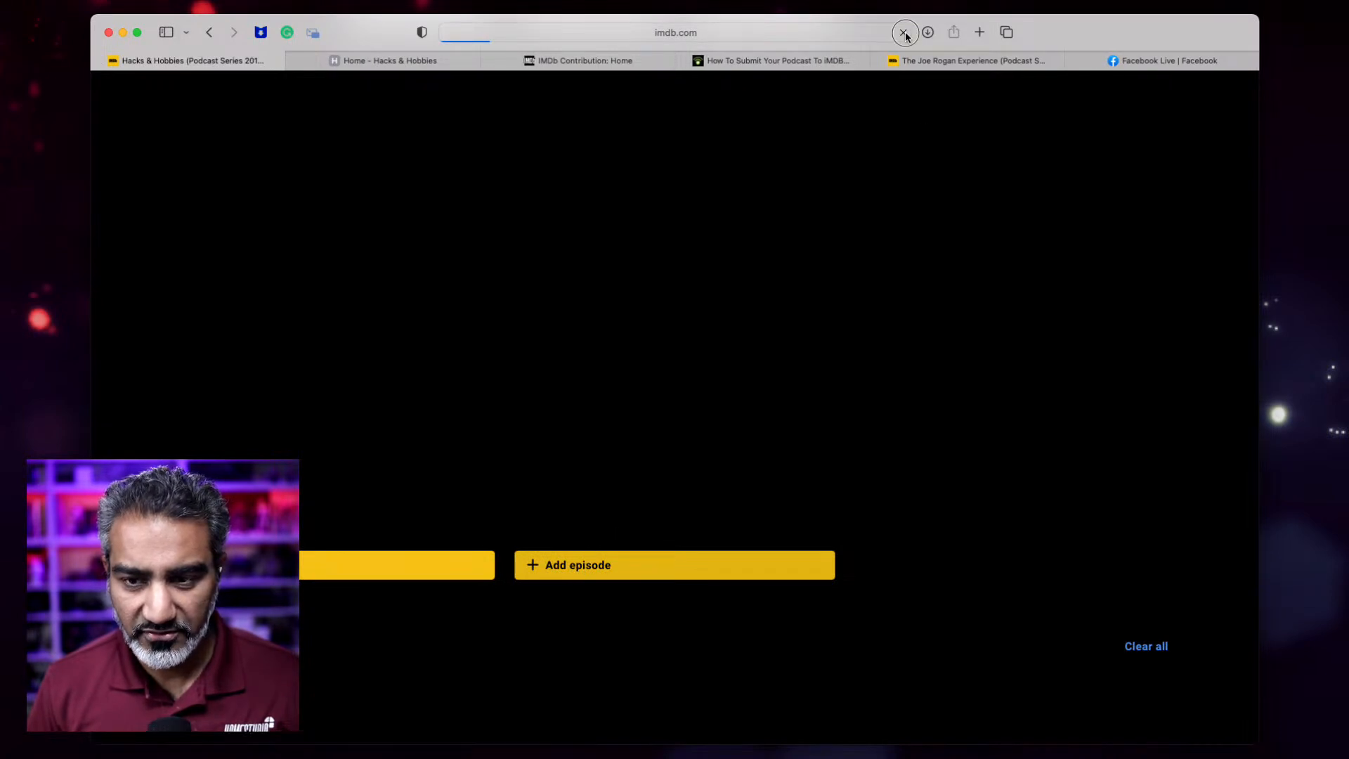
Start adding an episode to the Hacks & Hobbies podcast series and sign in with the IMDb account option
click(615, 564)
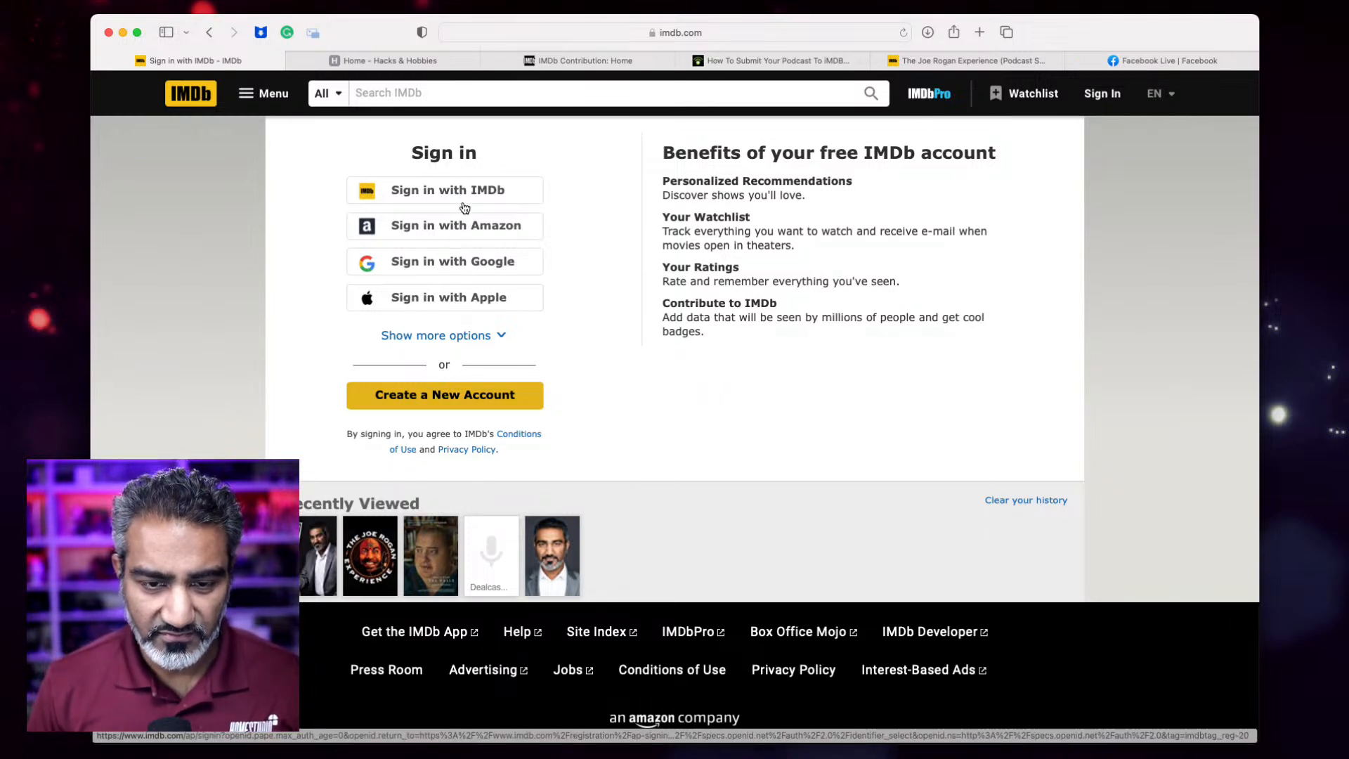
click(468, 336)
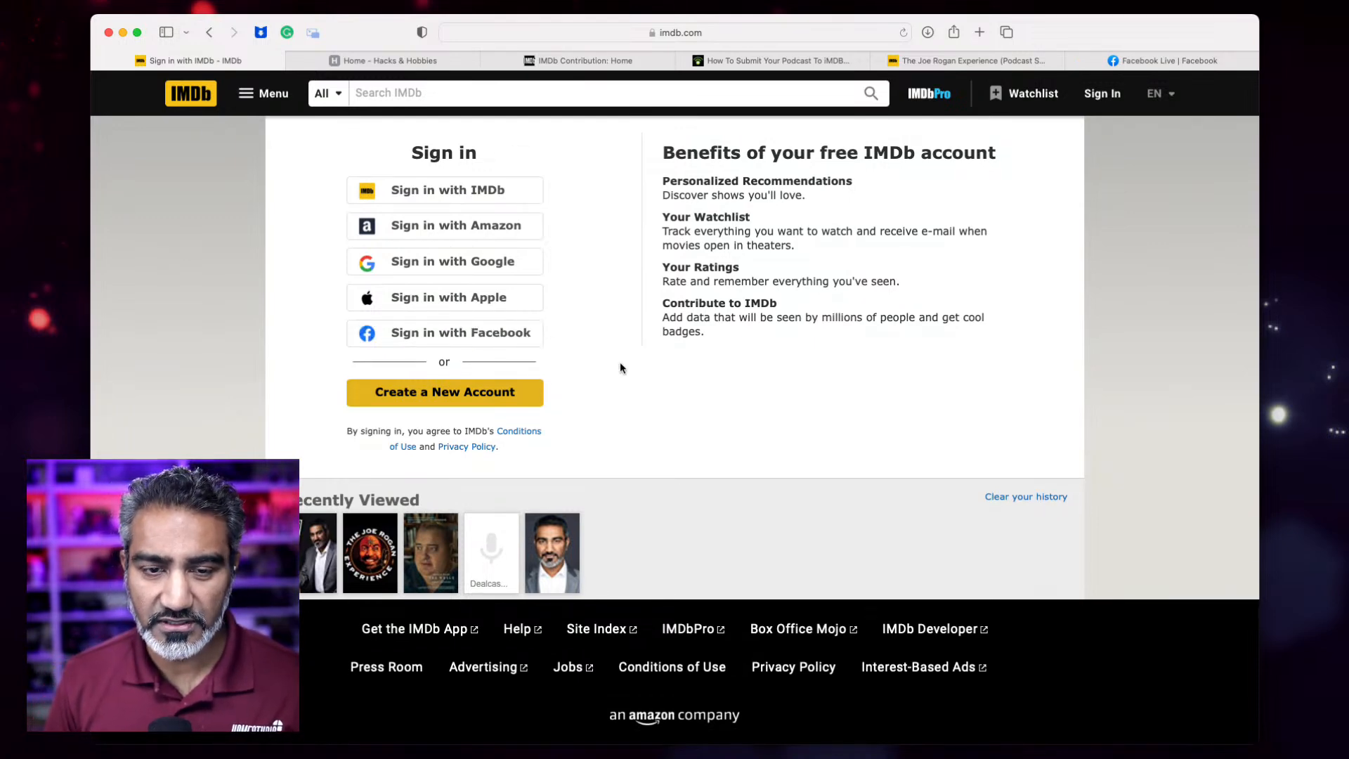
click(511, 193)
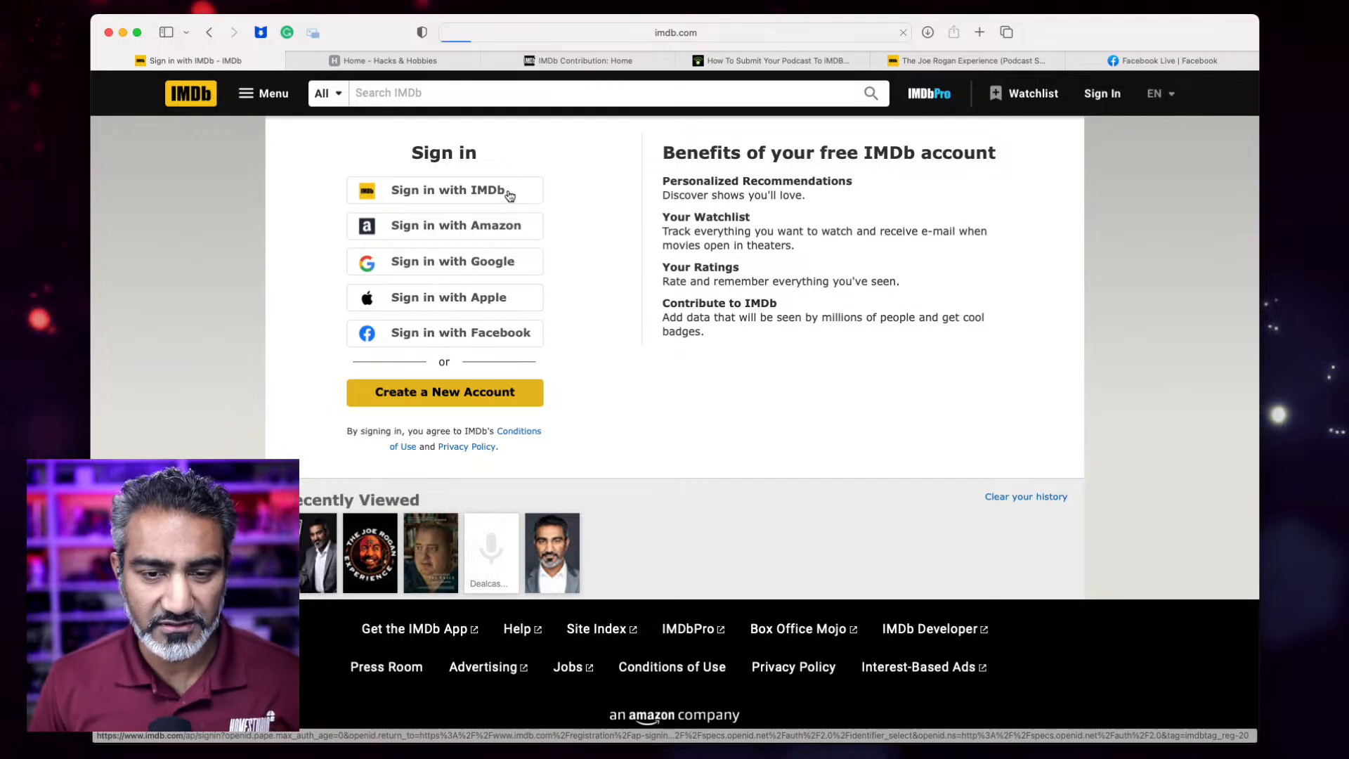
click(593, 217)
click(630, 252)
click(646, 316)
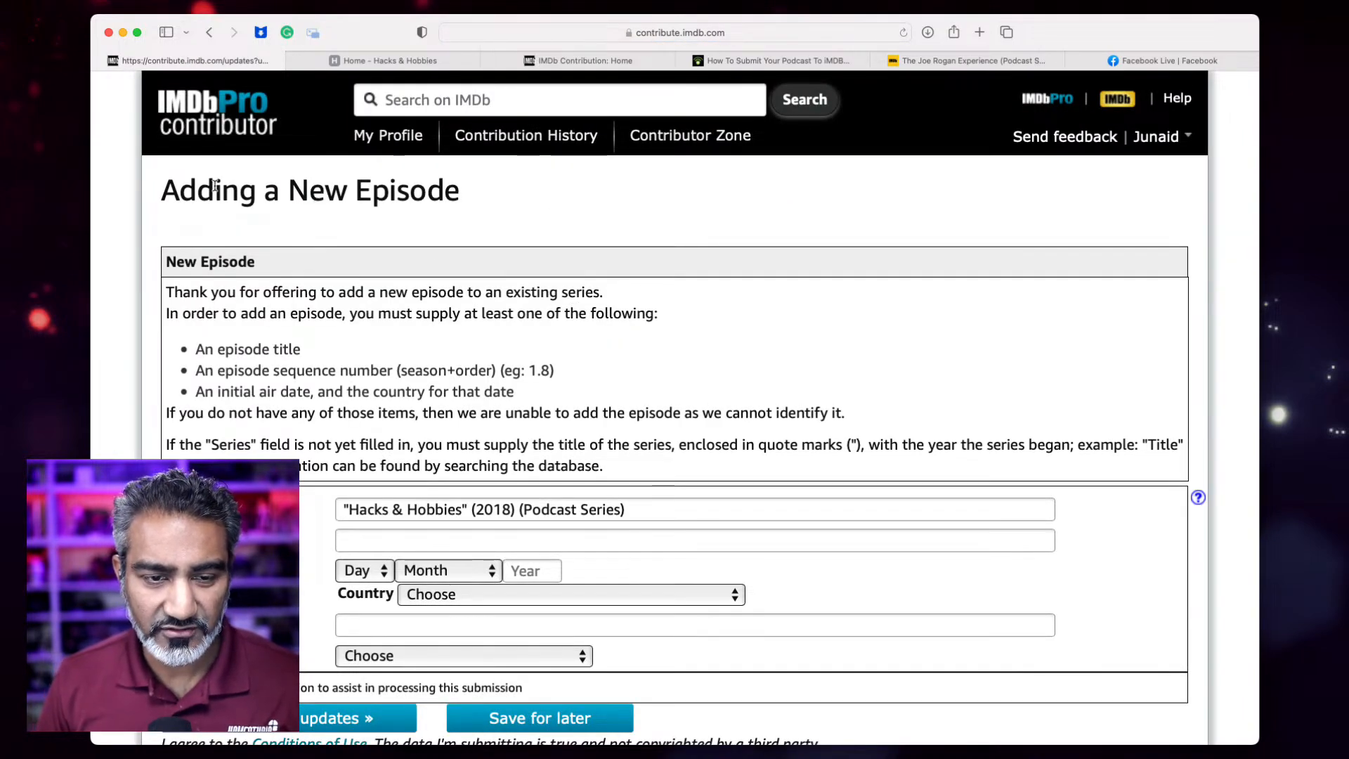
Review the new-episode form, including its heading, the required information and the Series field
drag(180, 190, 476, 189)
click(477, 189)
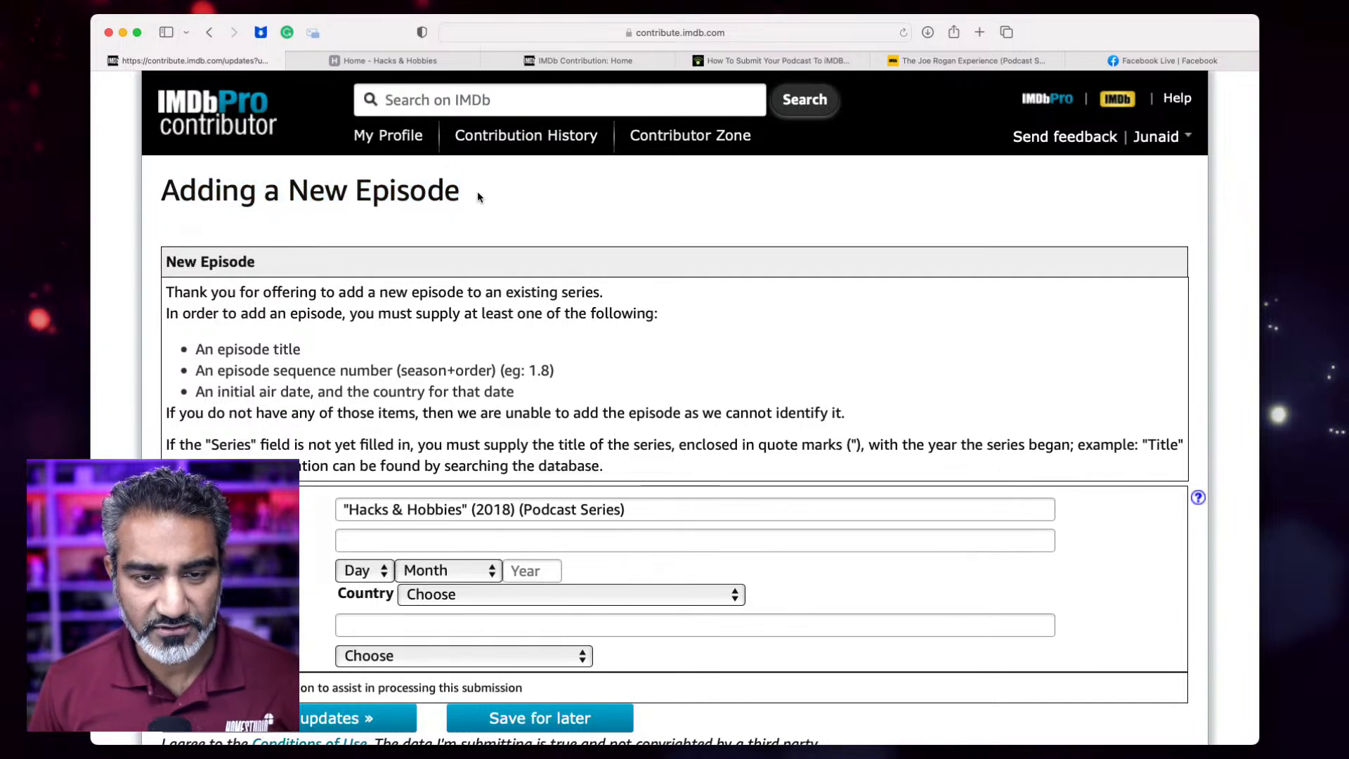
scroll(524, 258, down, 3)
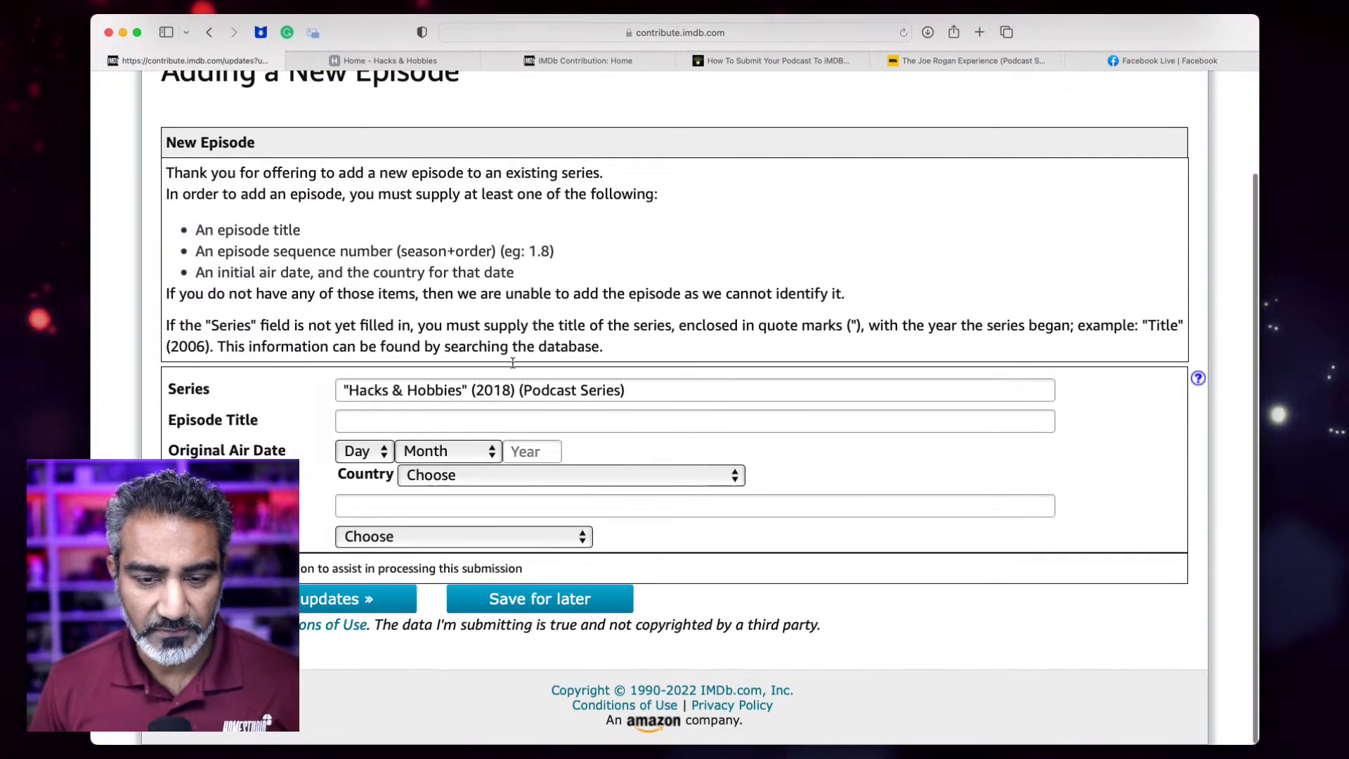
drag(345, 389, 641, 387)
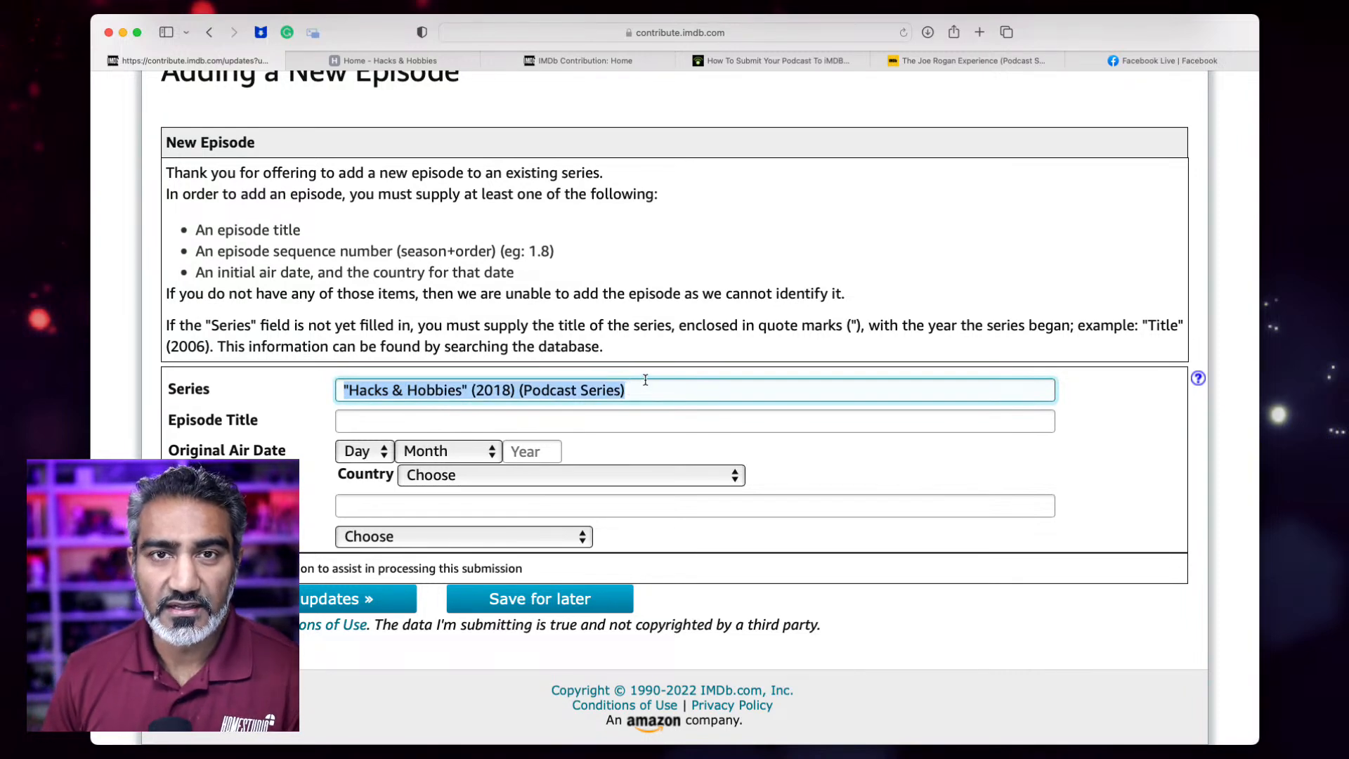
scroll(713, 235, up, 1)
scroll(713, 235, up, 2)
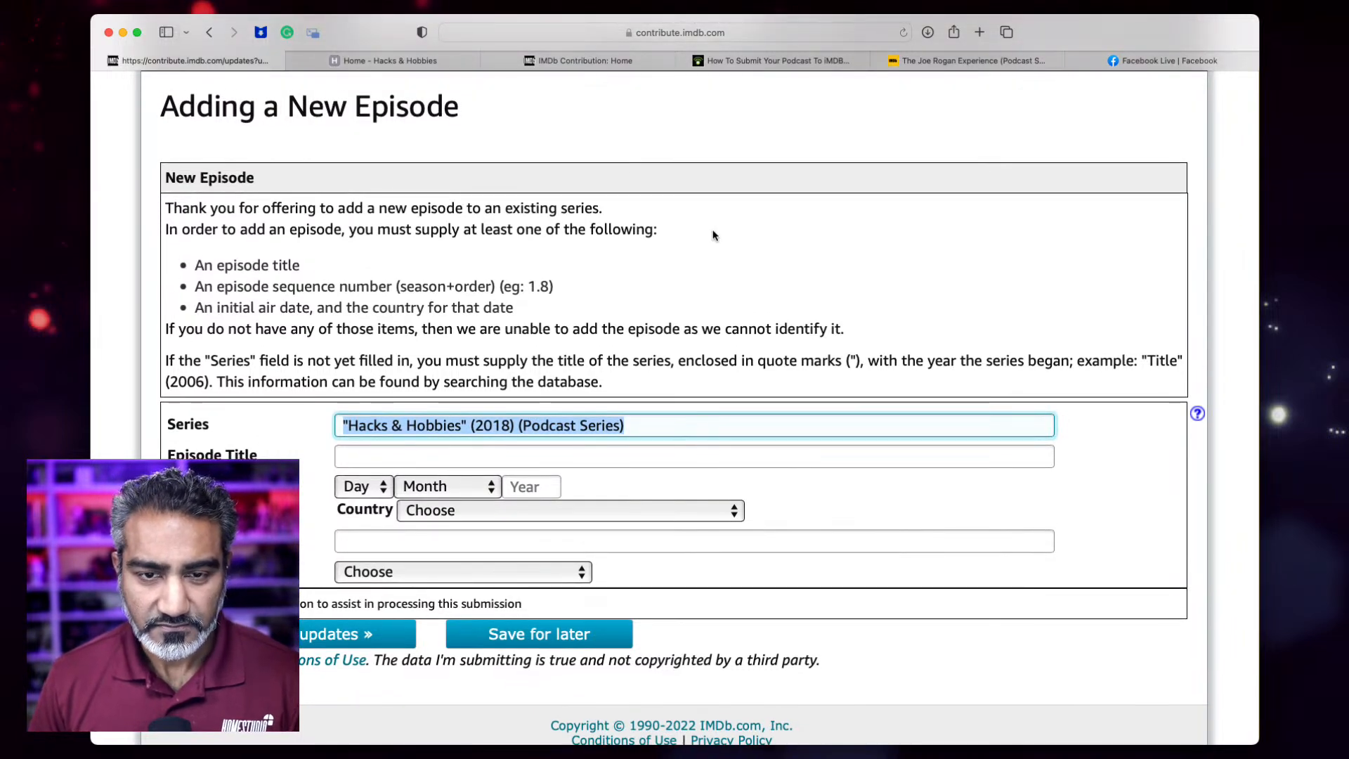
scroll(909, 175, down, 2)
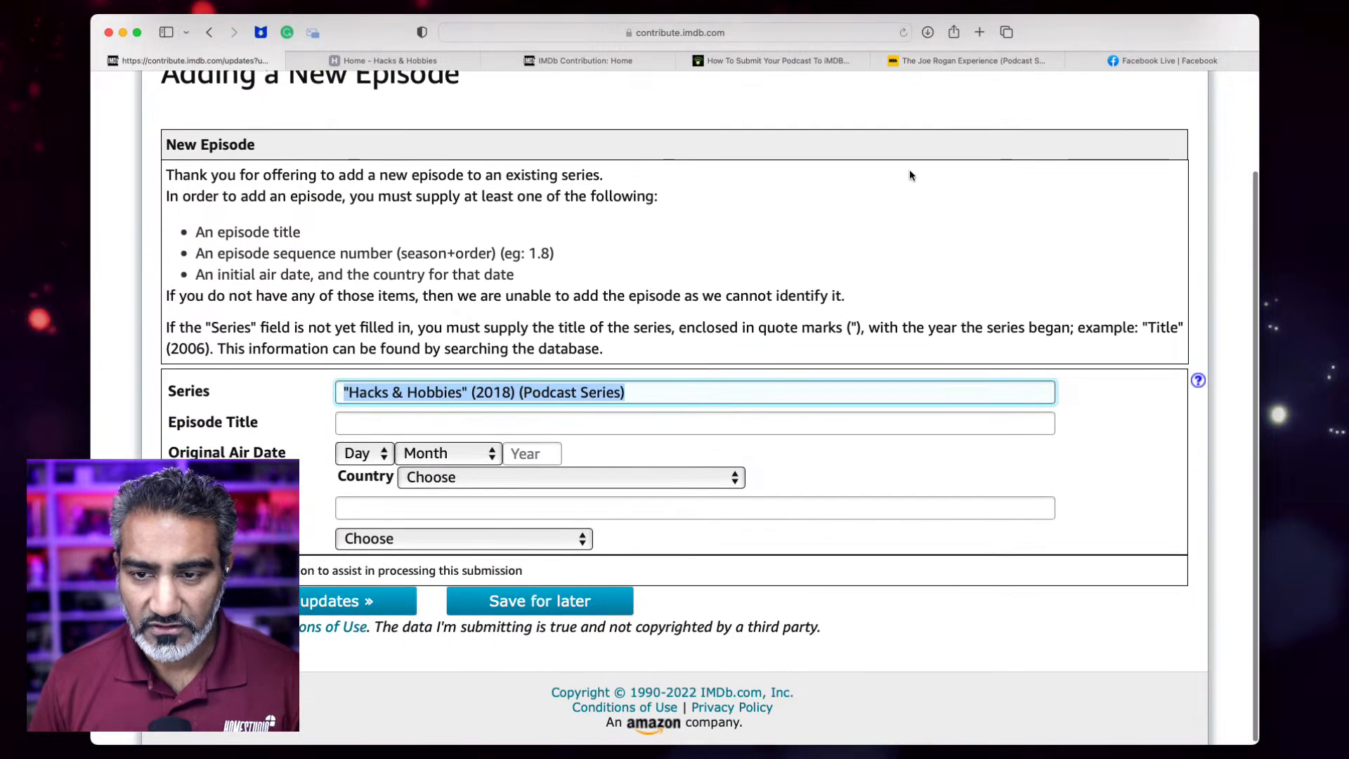
Open the featured E433 episode page on the Hacks & Hobbies website and copy its full title
click(408, 62)
scroll(792, 323, down, 5)
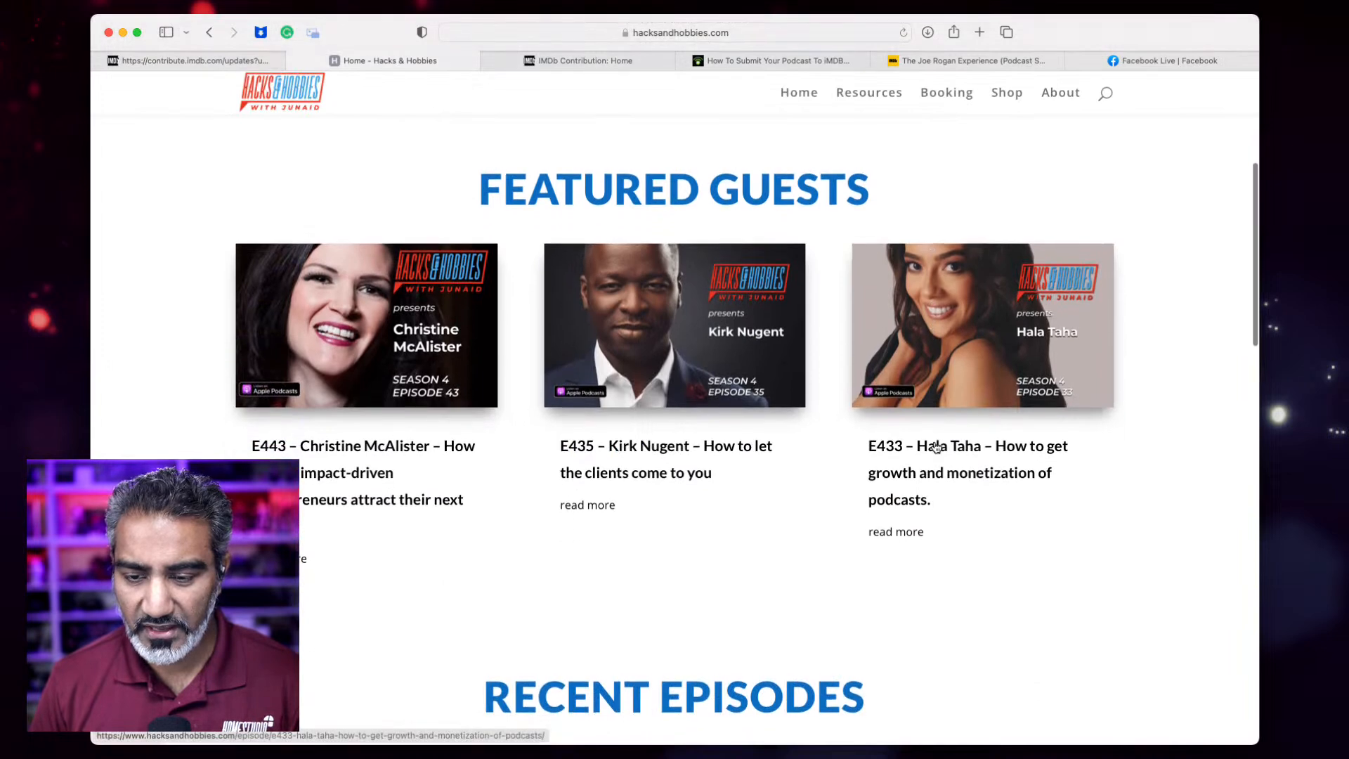
click(1028, 448)
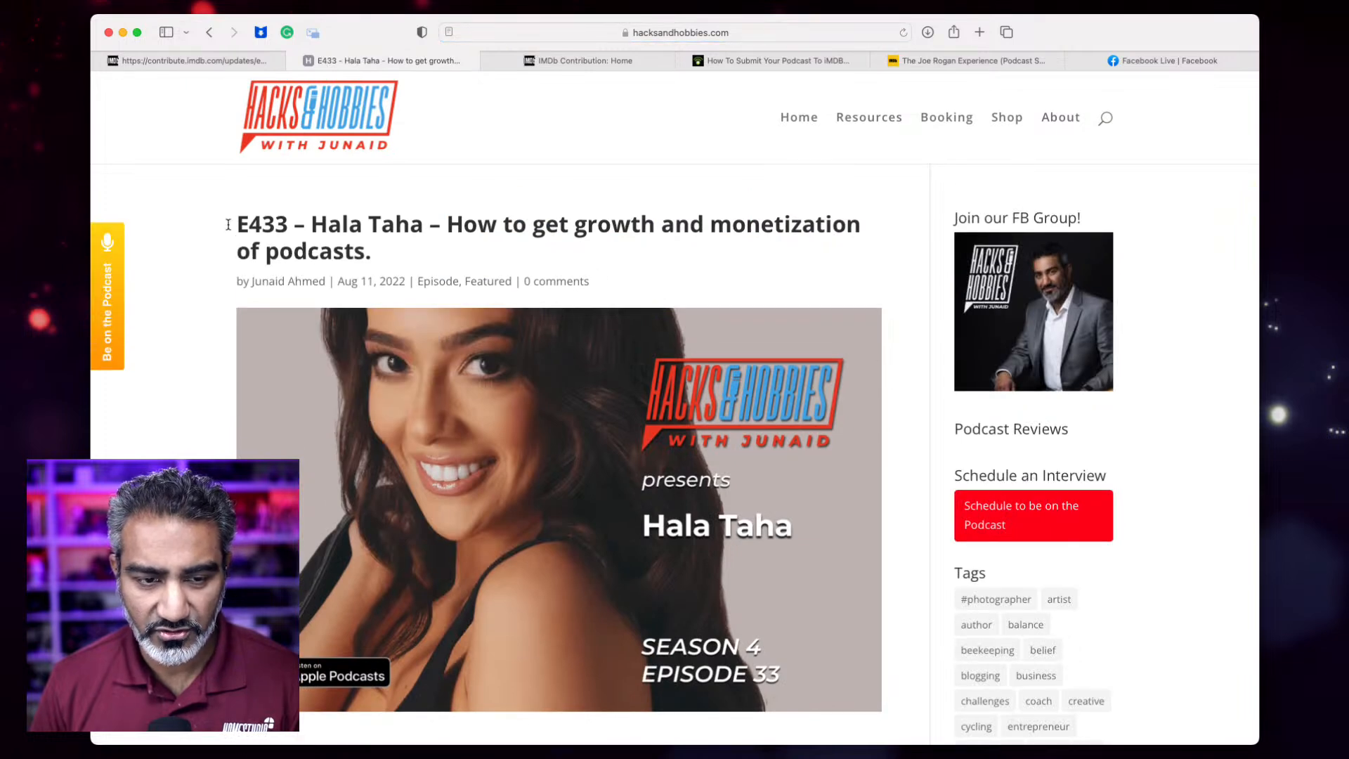
drag(239, 222, 385, 250)
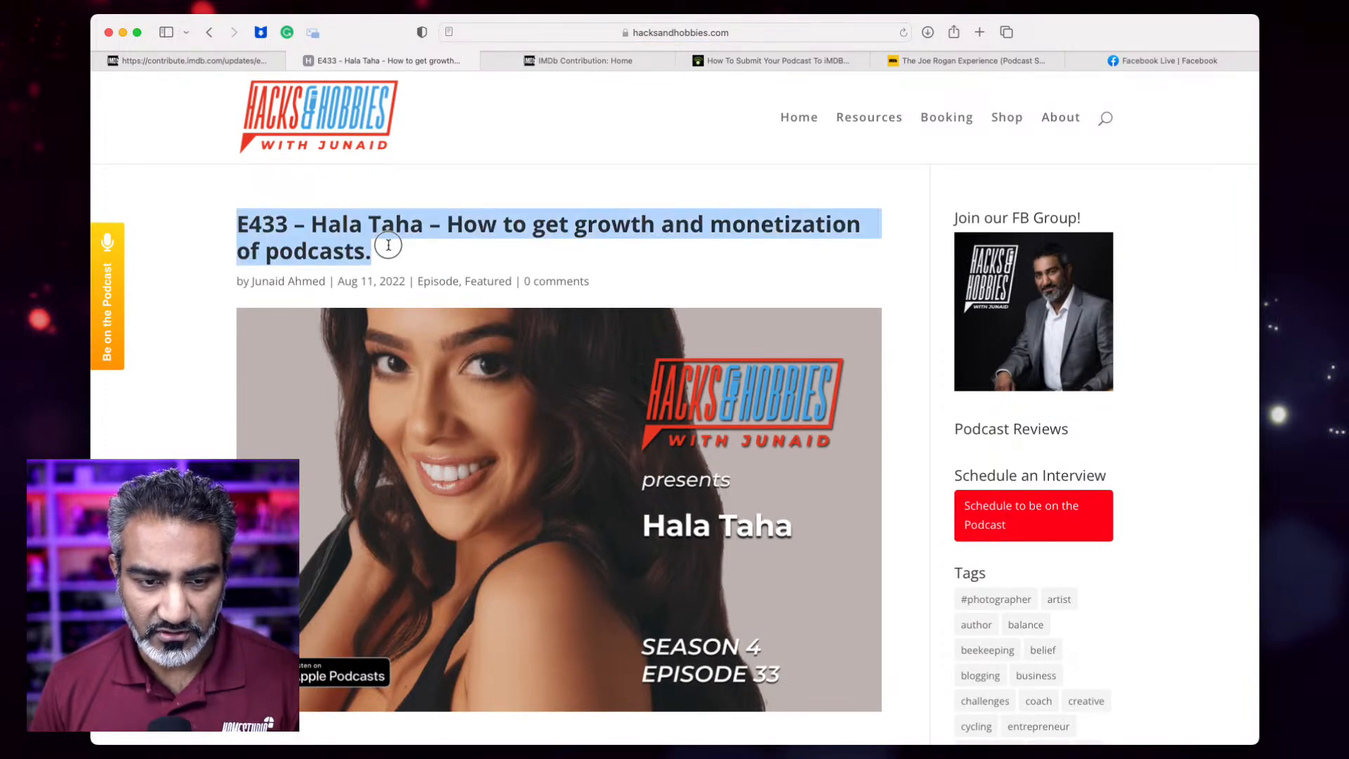
right_click(431, 228)
click(444, 288)
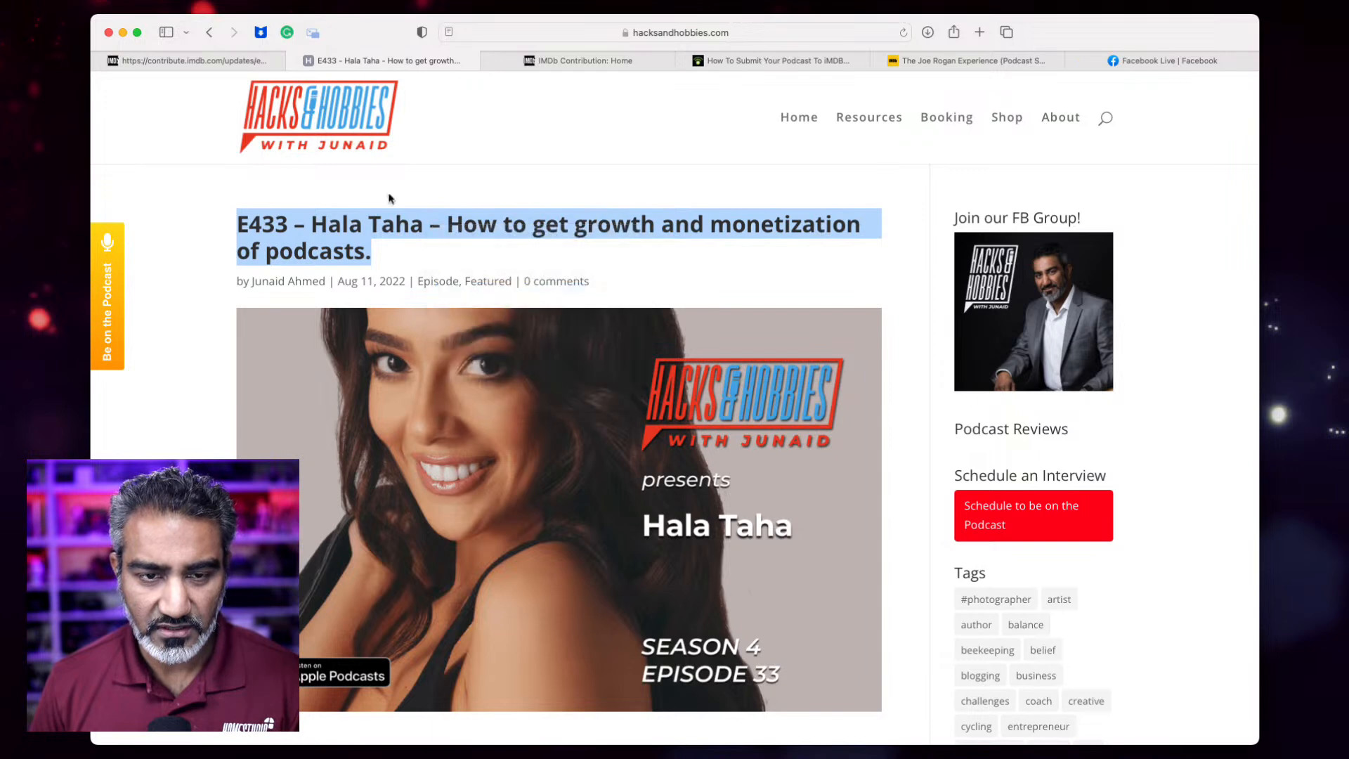
Paste the copied E433 title into the Episode Title field of the IMDb new-episode form
click(226, 63)
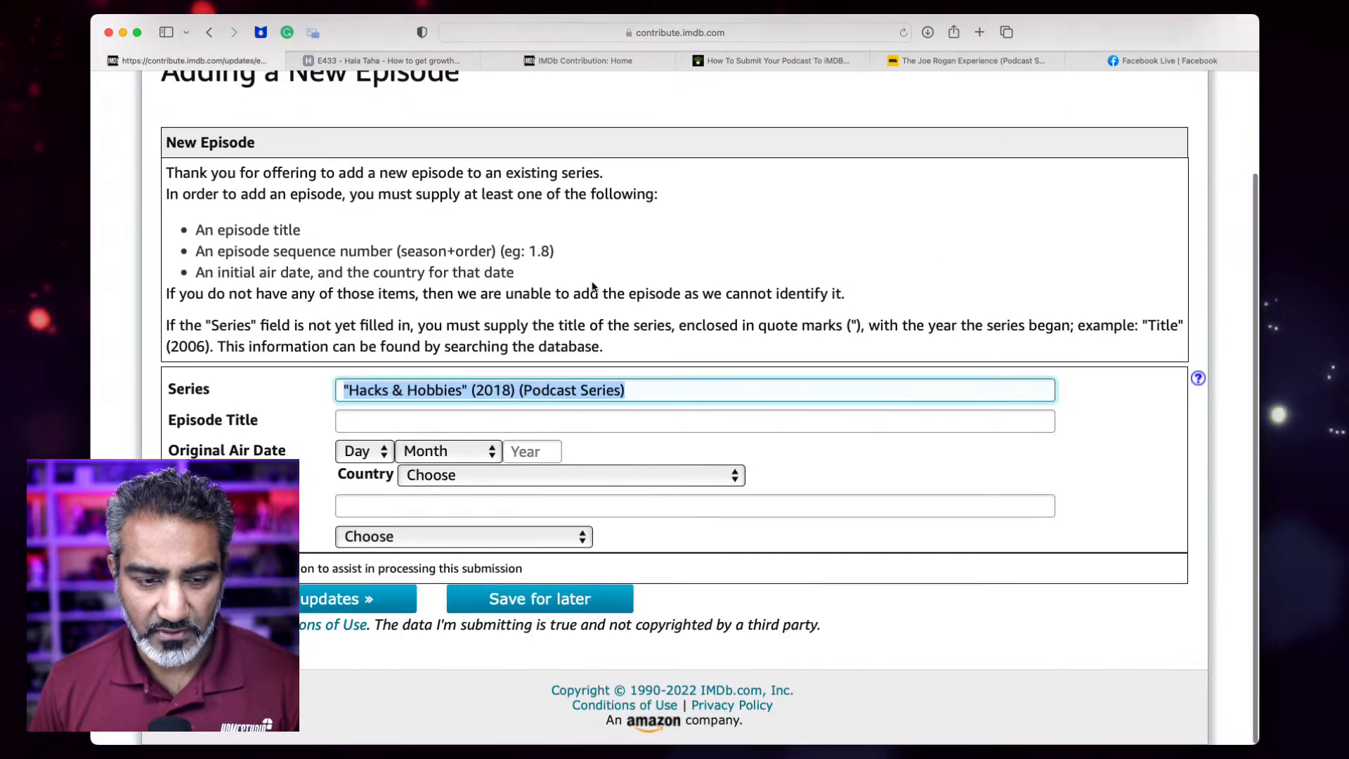
click(481, 422)
right_click(481, 423)
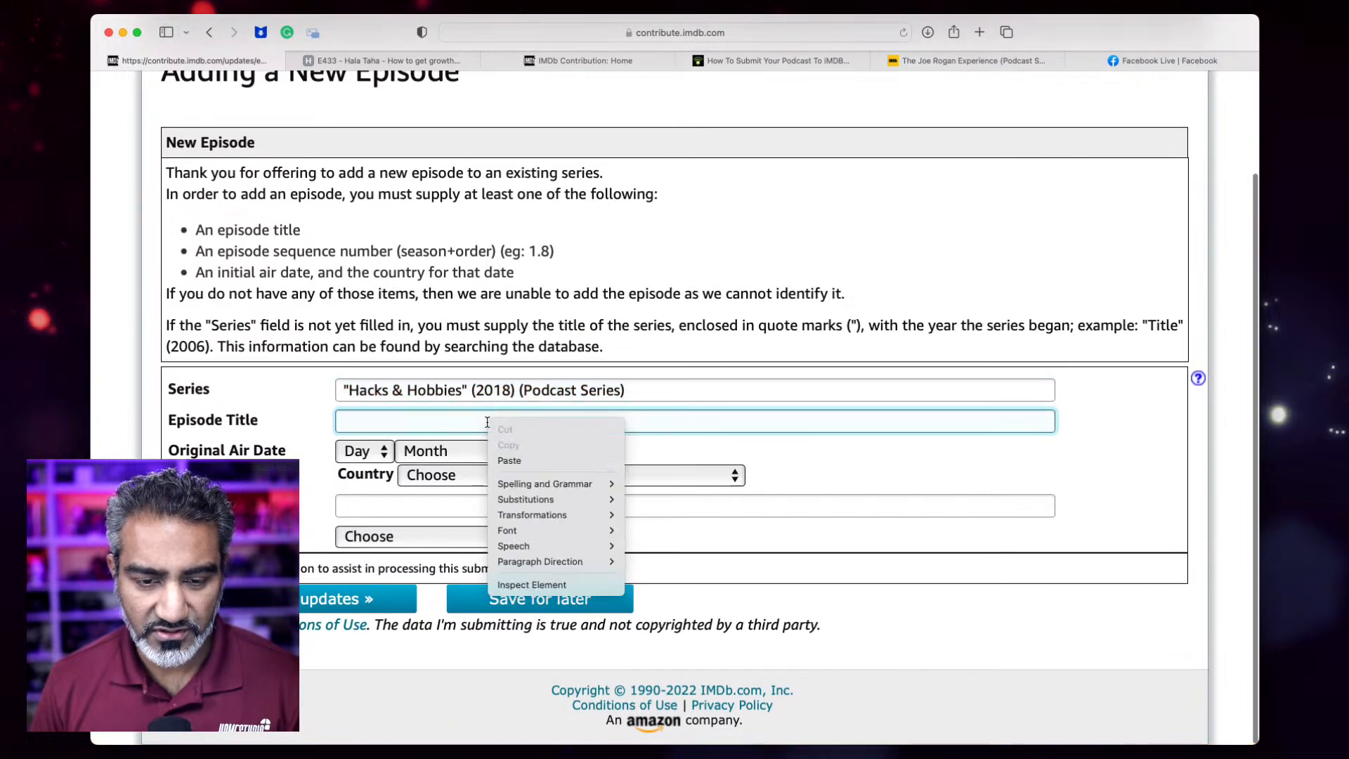
click(521, 460)
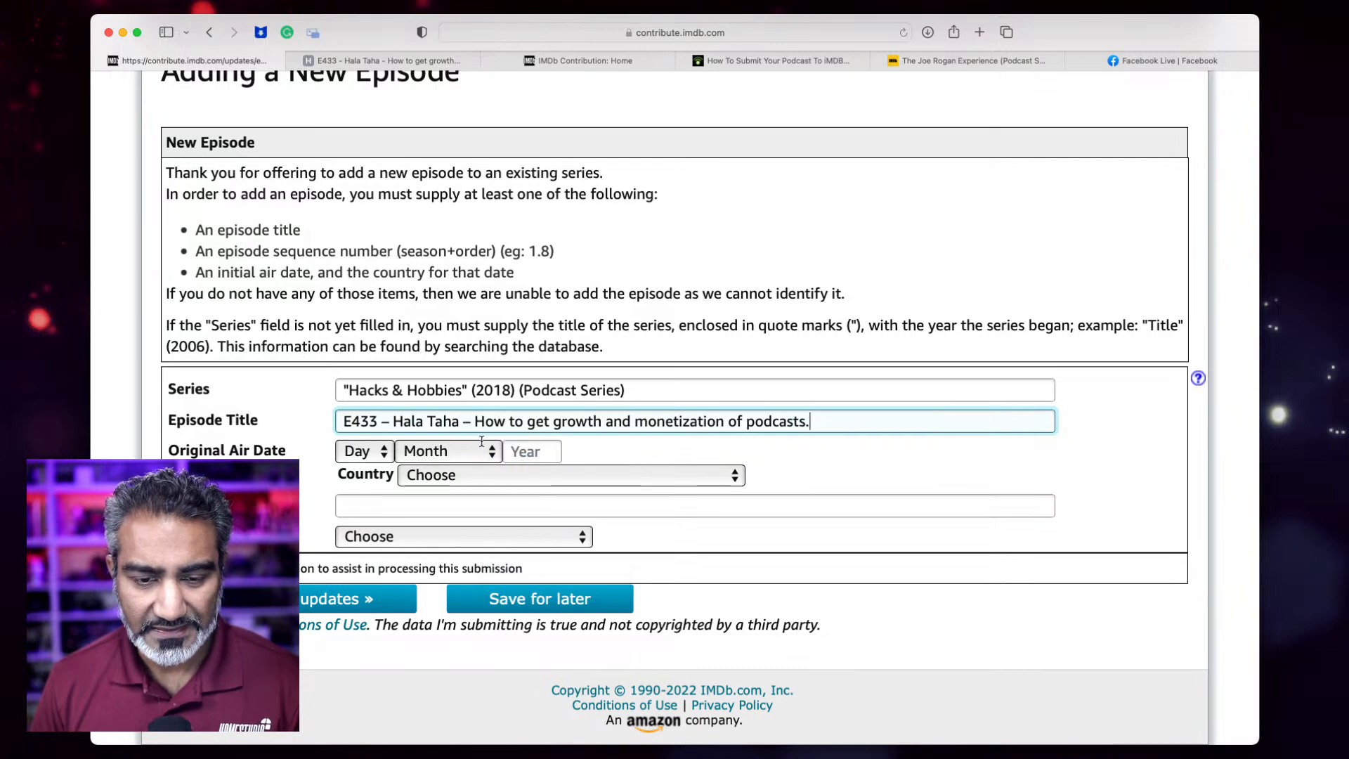
Look up the publication date on the E433 episode page of the Hacks & Hobbies website
click(416, 61)
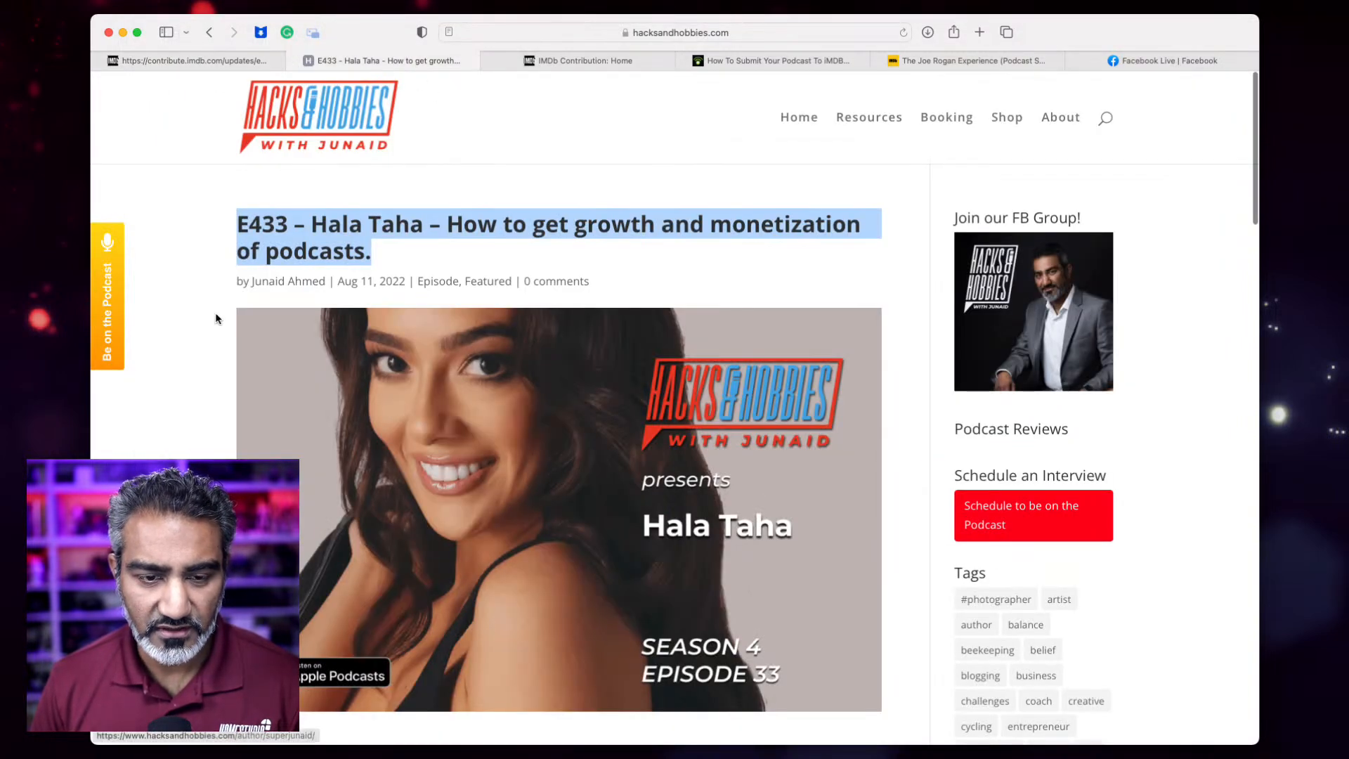
scroll(216, 316, down, 3)
scroll(339, 186, up, 1)
drag(338, 173, 406, 174)
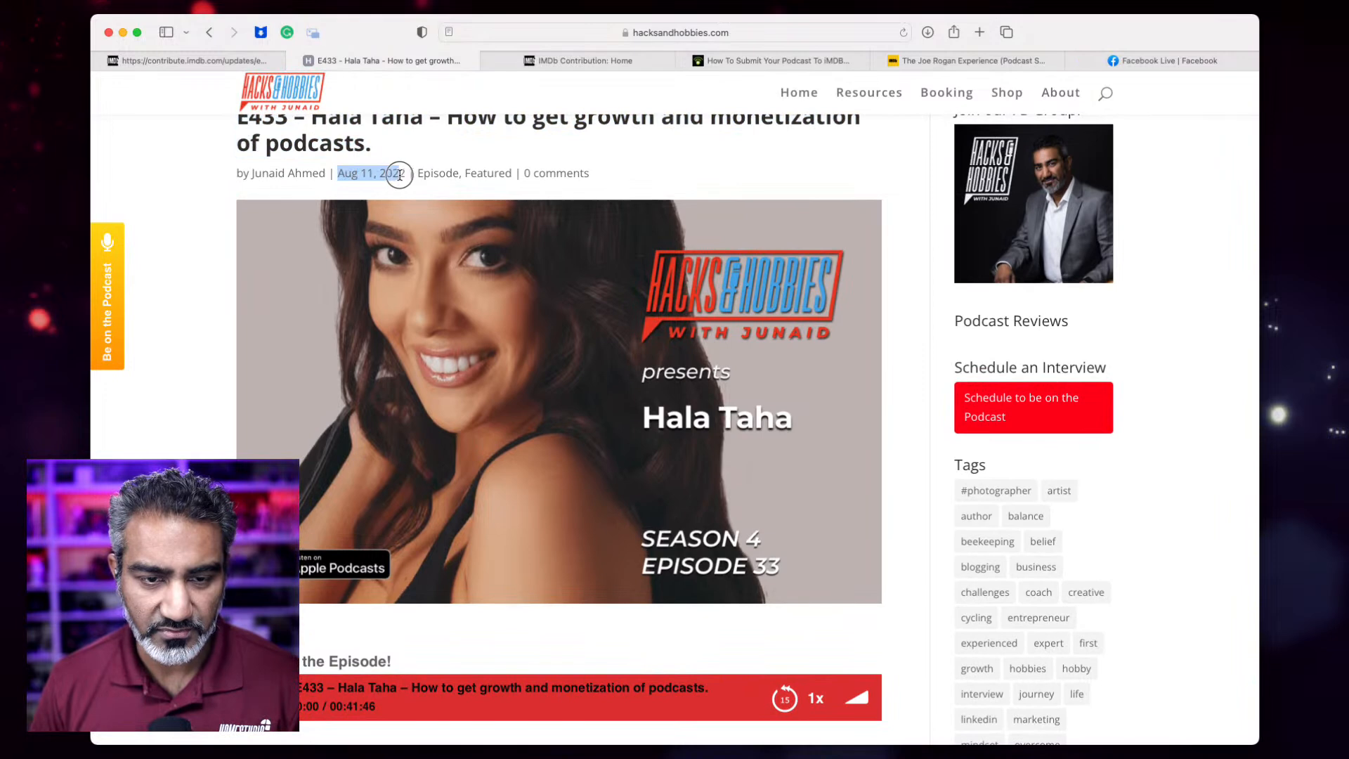
Set the Original Air Date in the IMDb form to 11 August 2022 and its country to USA
click(242, 62)
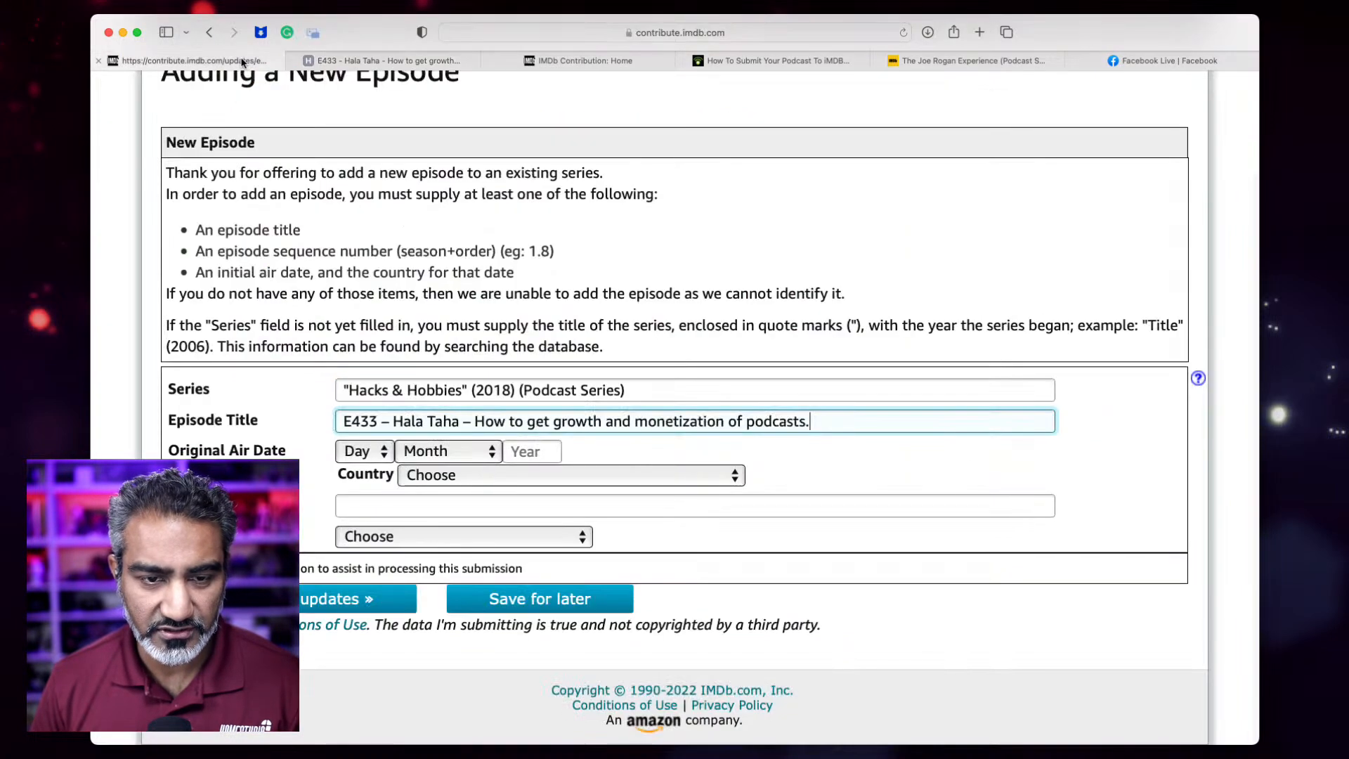
click(379, 452)
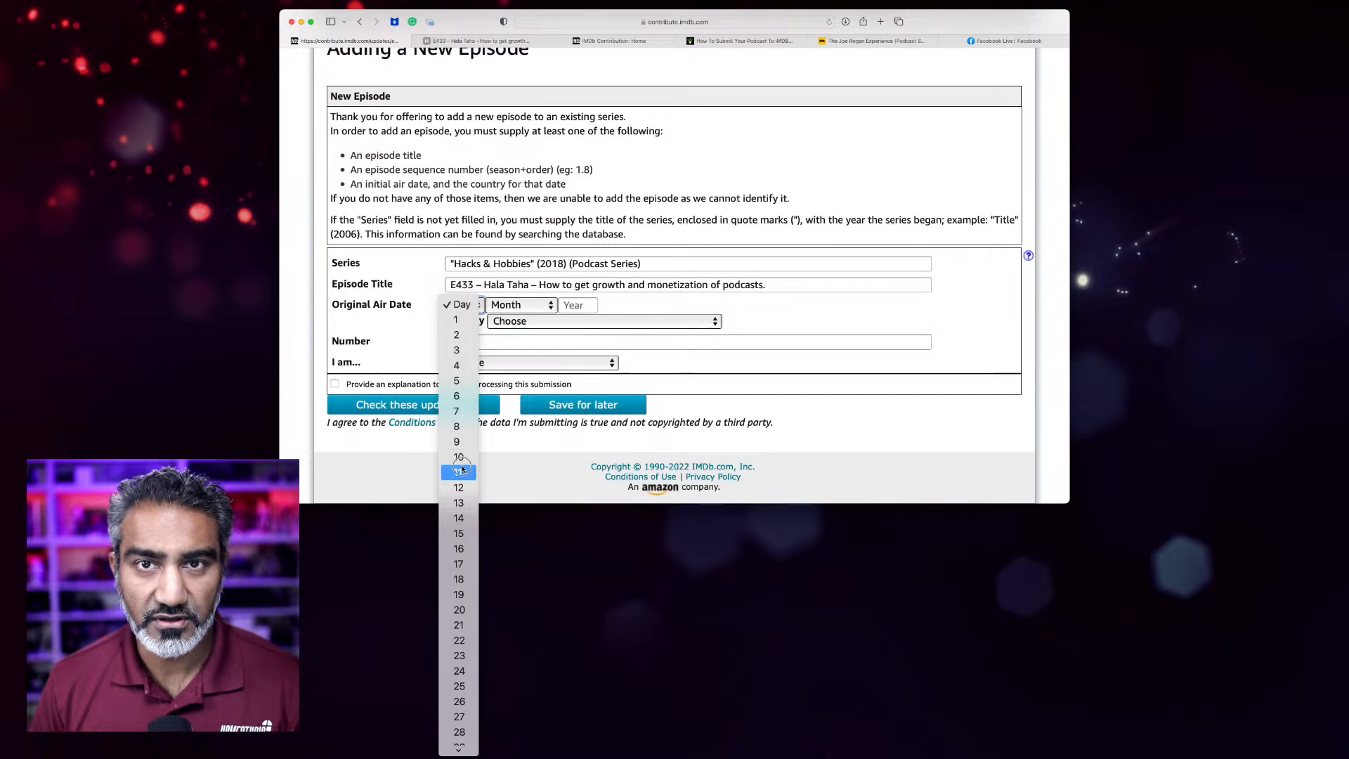
click(461, 471)
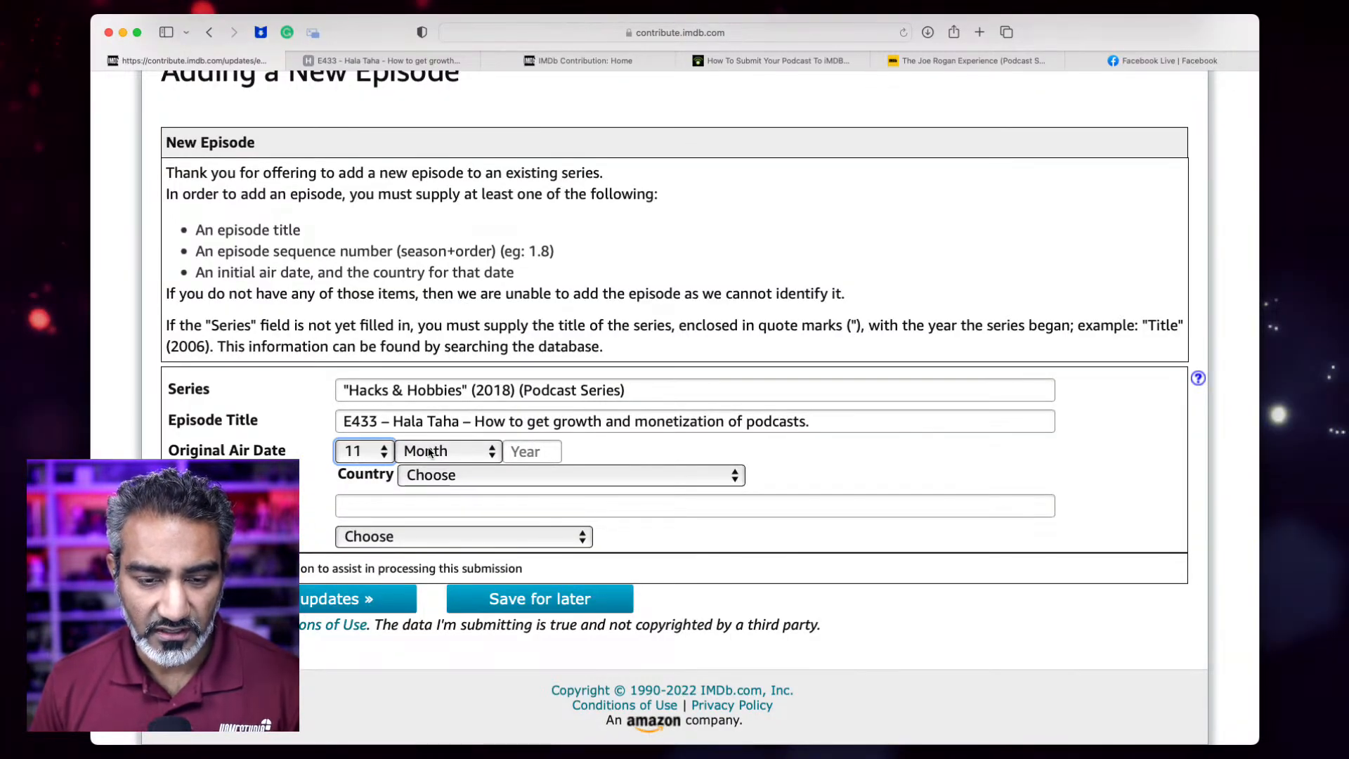
click(429, 451)
click(392, 309)
scroll(392, 312, down, 1)
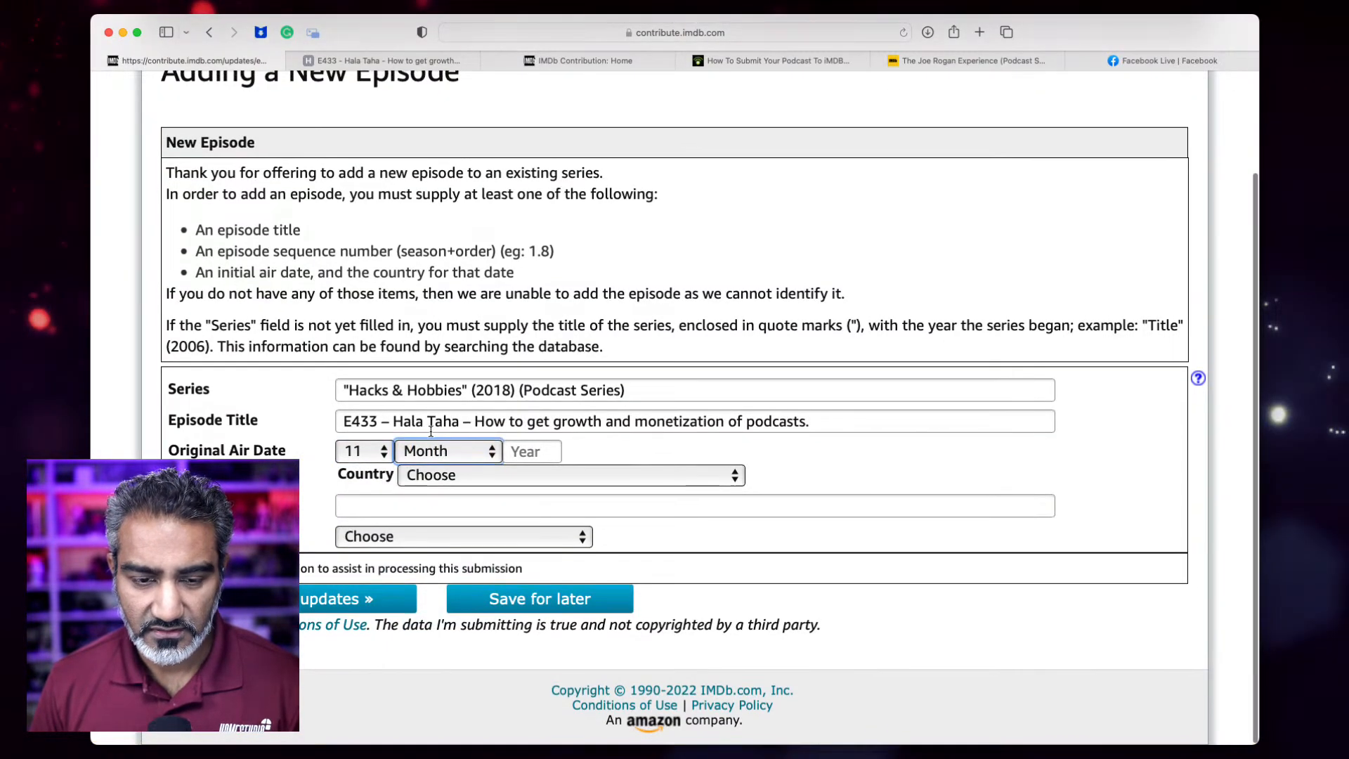
click(430, 451)
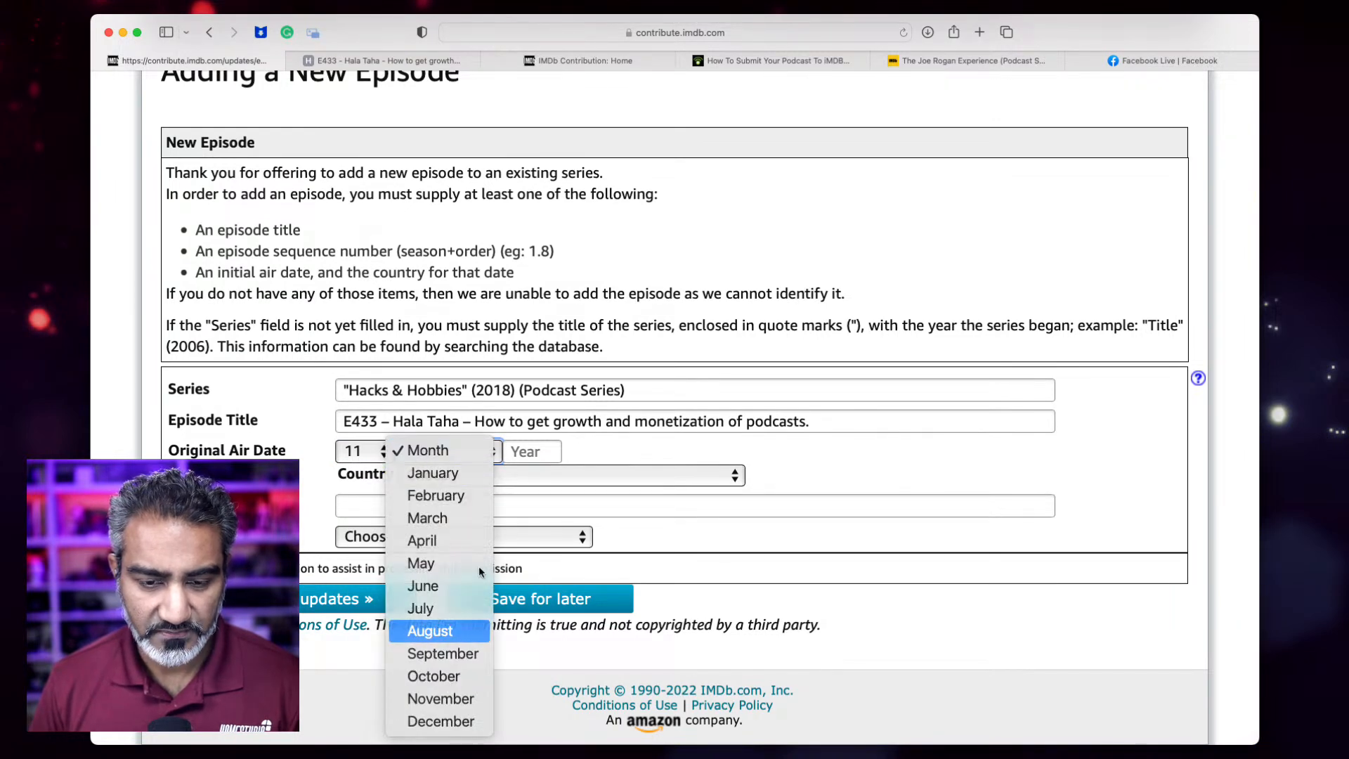
click(430, 630)
click(531, 451)
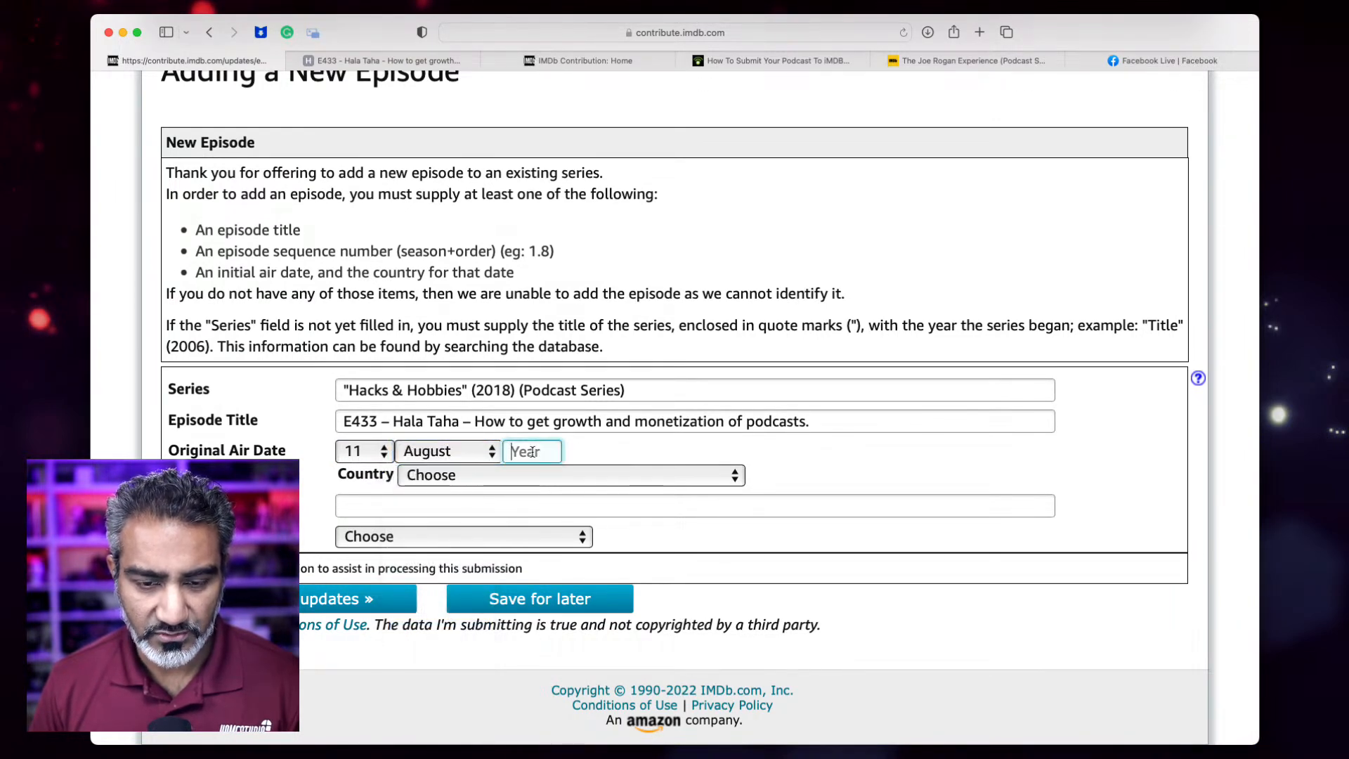
text(2022)
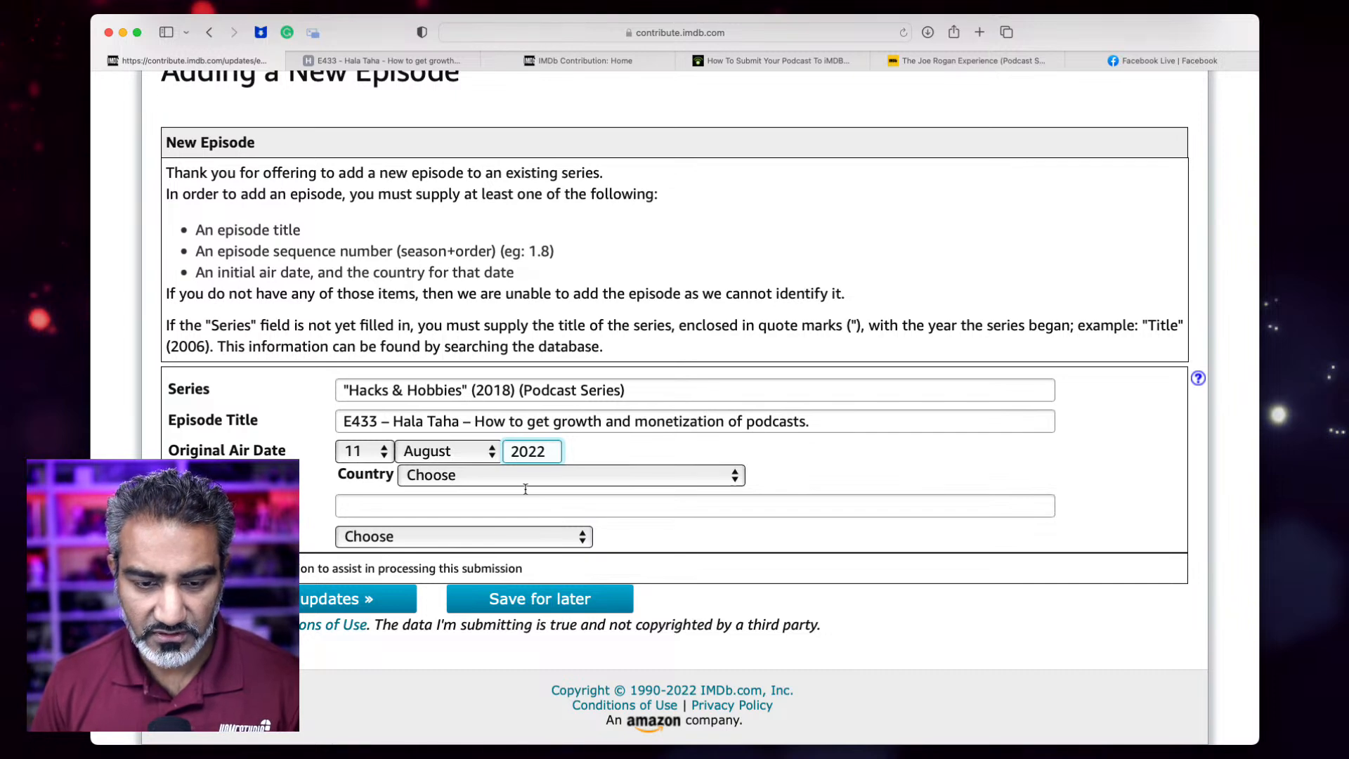
click(526, 478)
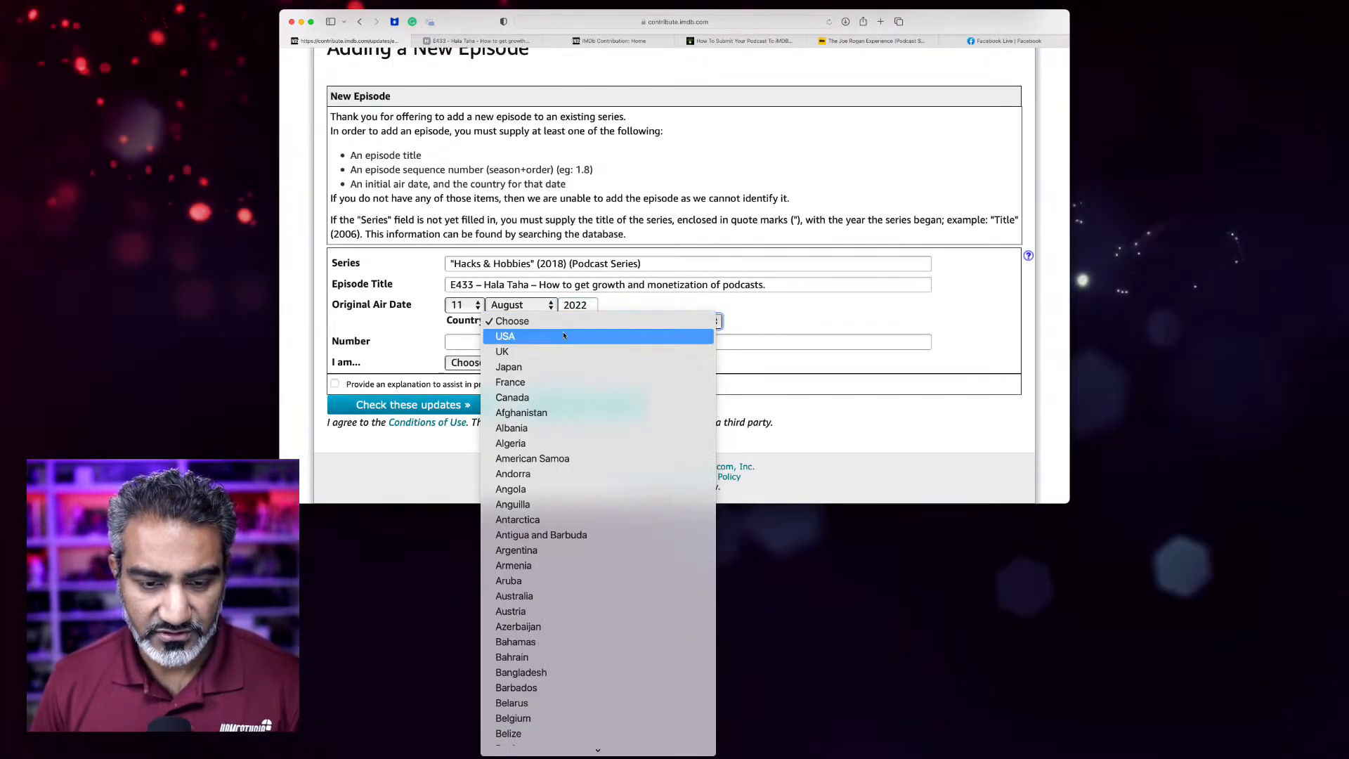
click(564, 335)
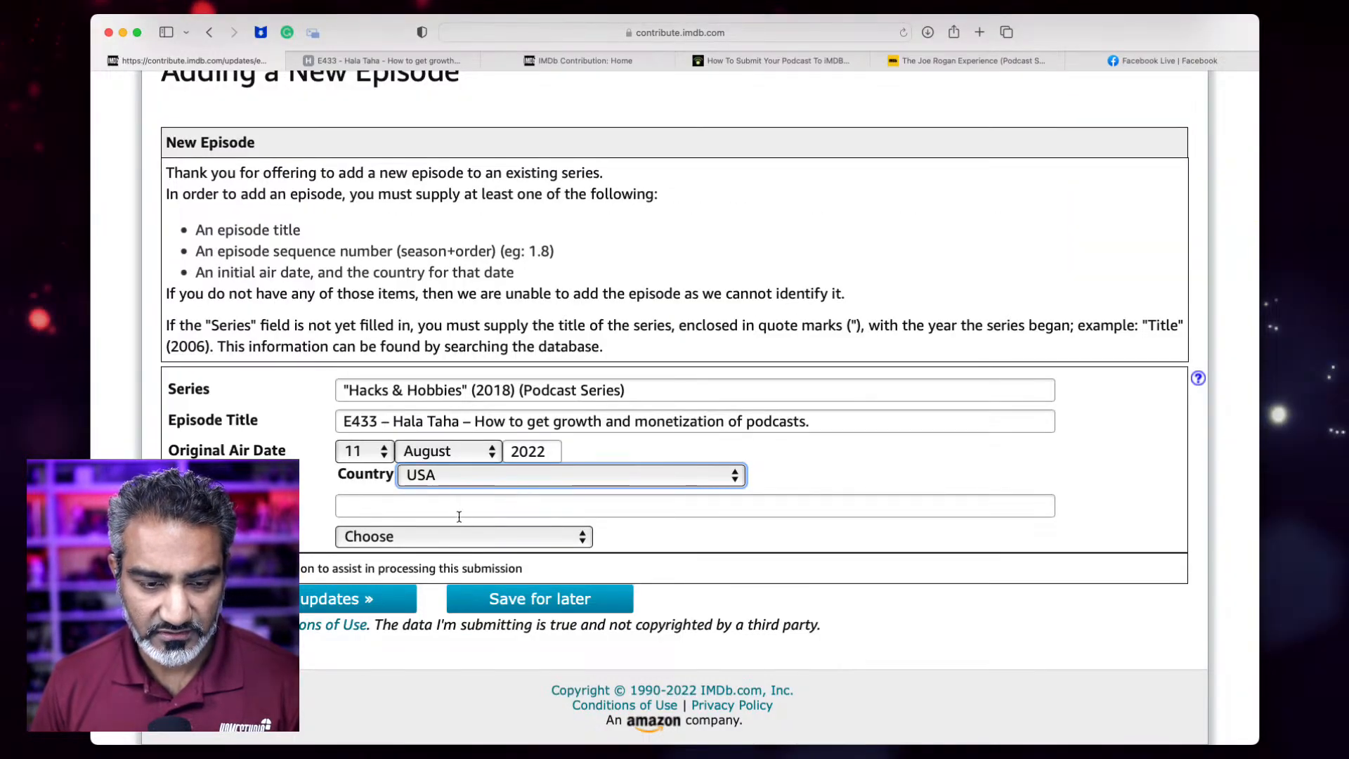
Enter 4.33 as the episode's season and order number in the new-episode form
click(459, 517)
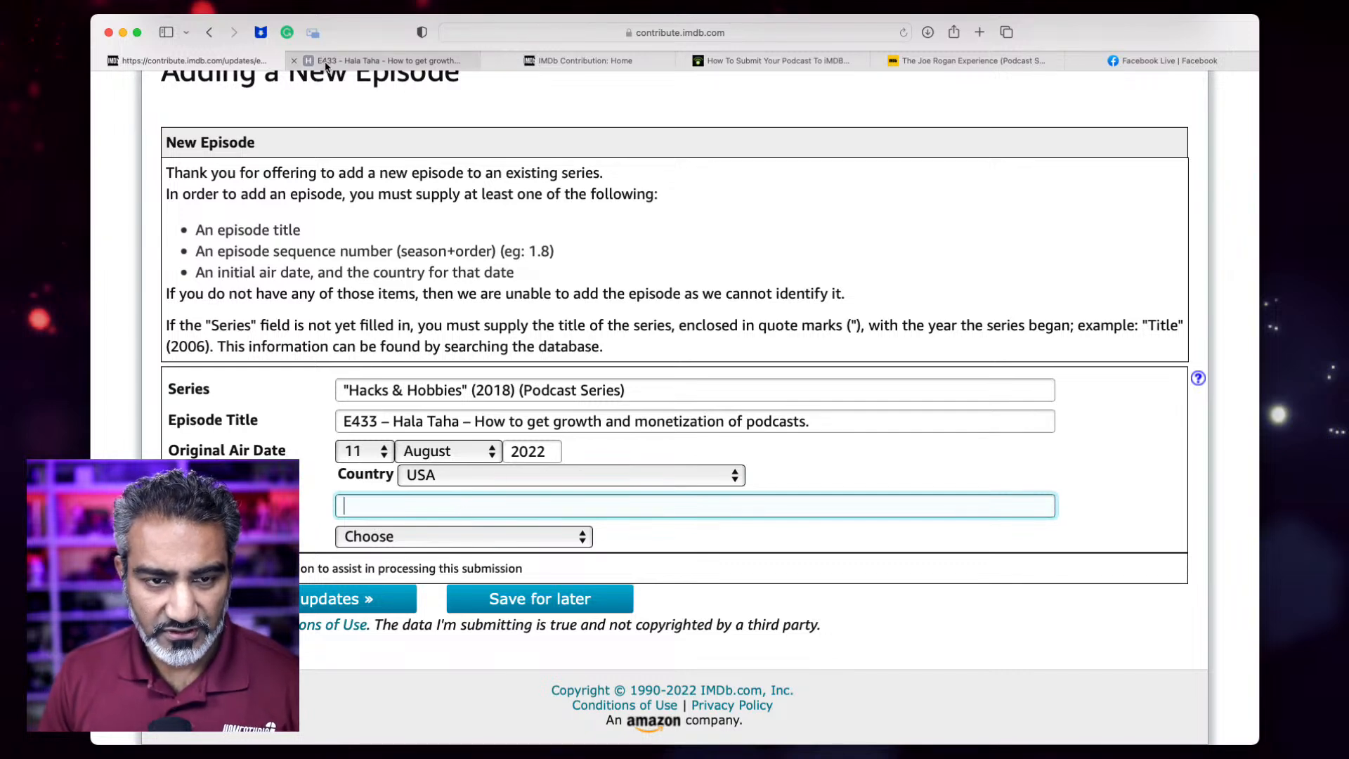
mouse_move(331, 66)
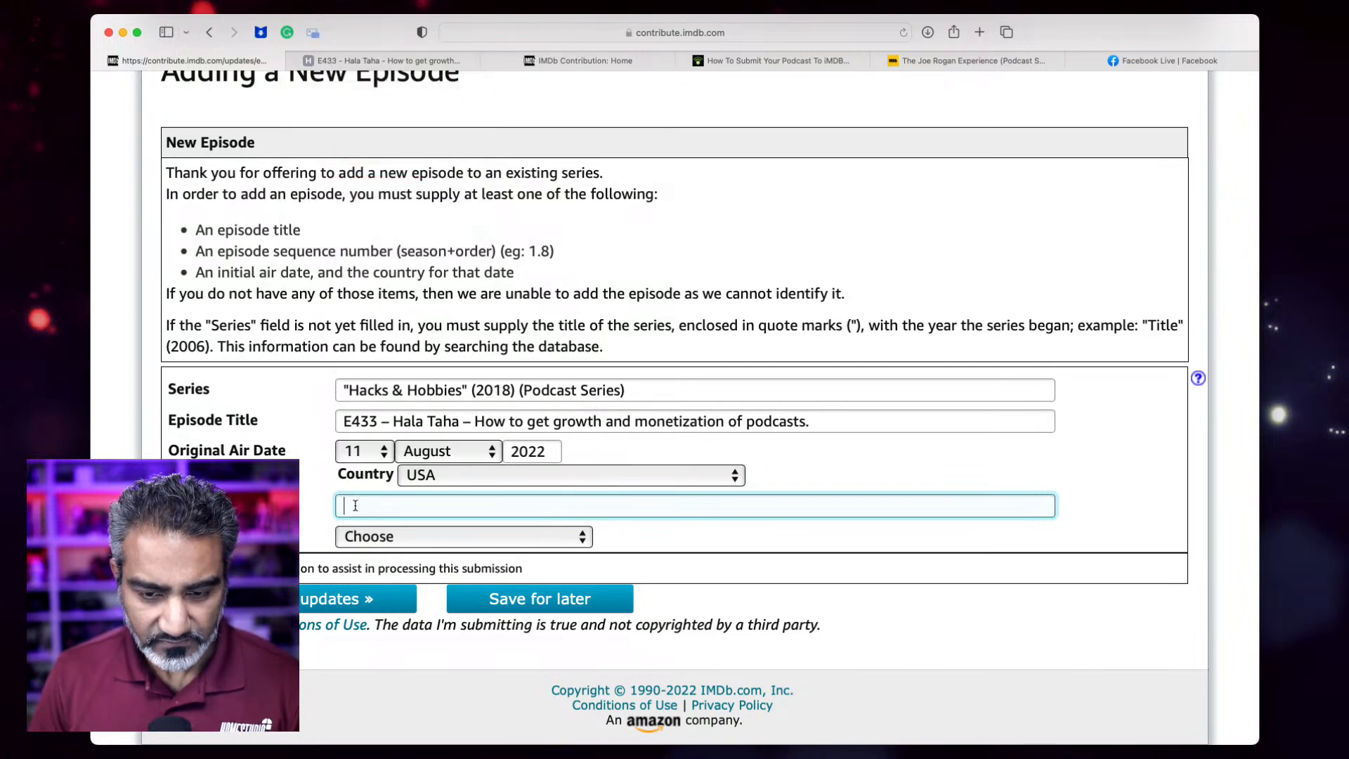
double_click(535, 255)
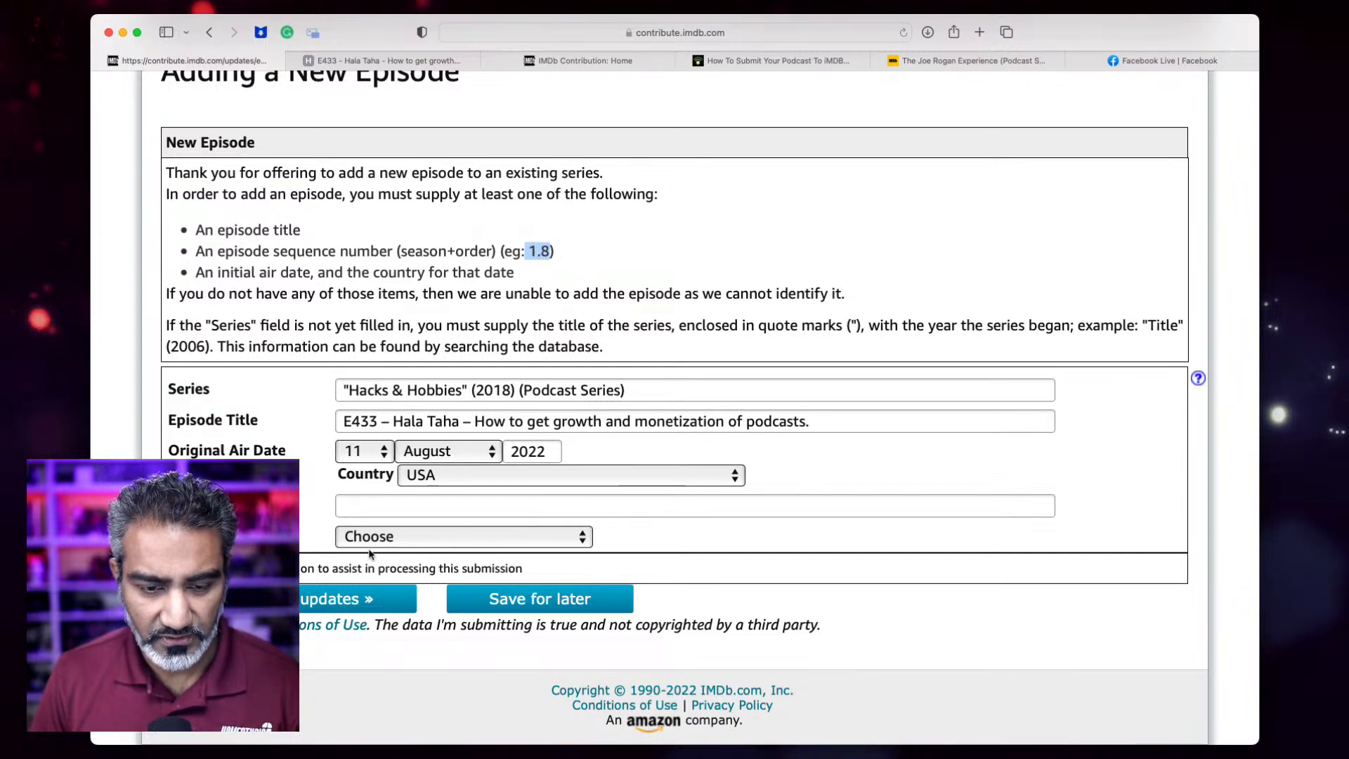
click(368, 509)
text(4.33)
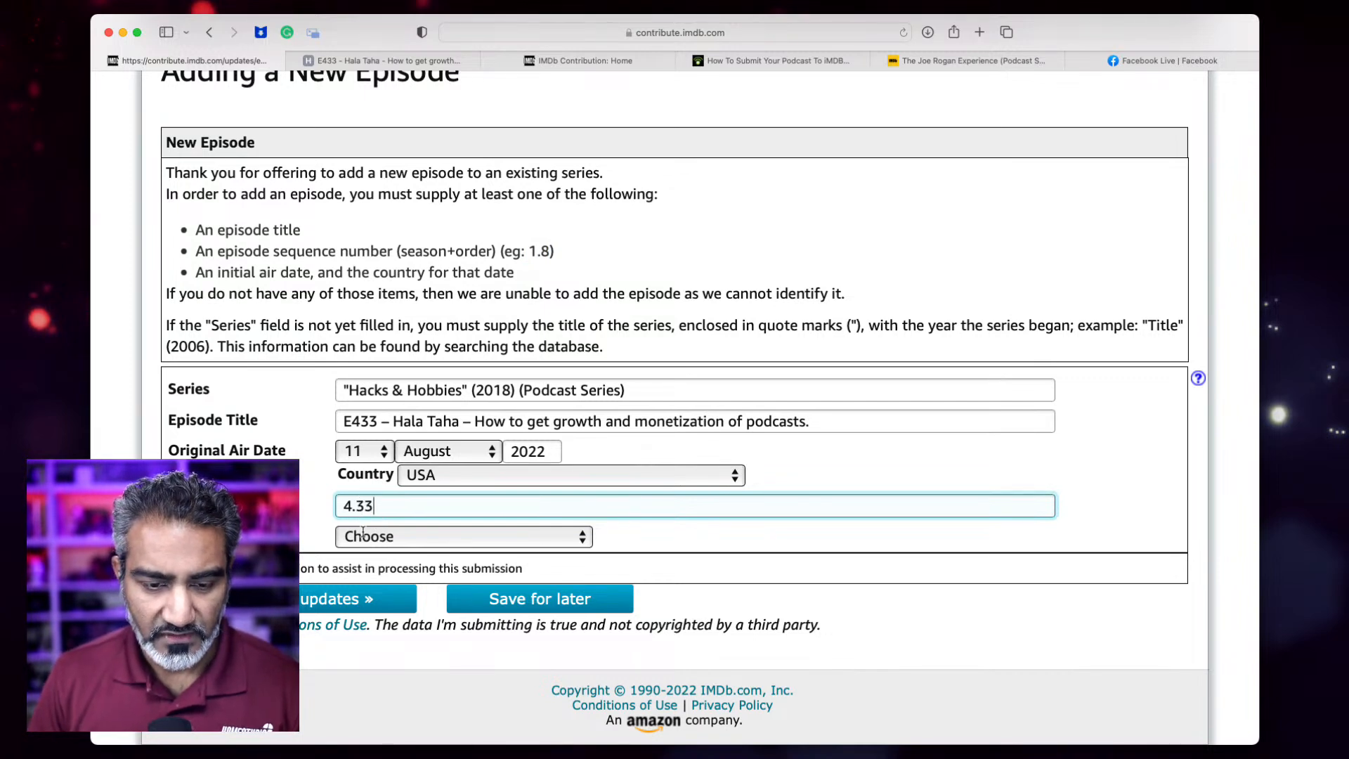
Declare the submitter as "...a member of the cast/crew" and check the episode updates
click(362, 536)
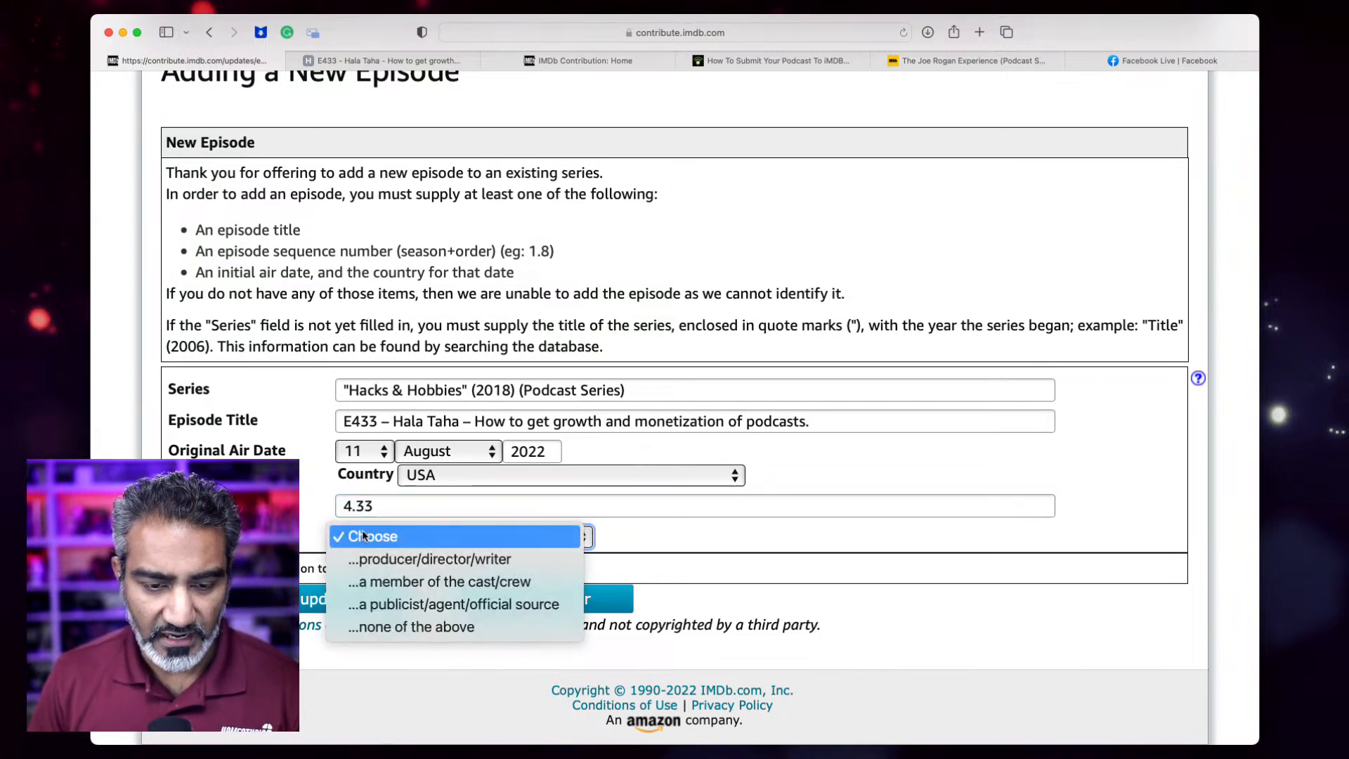
click(457, 583)
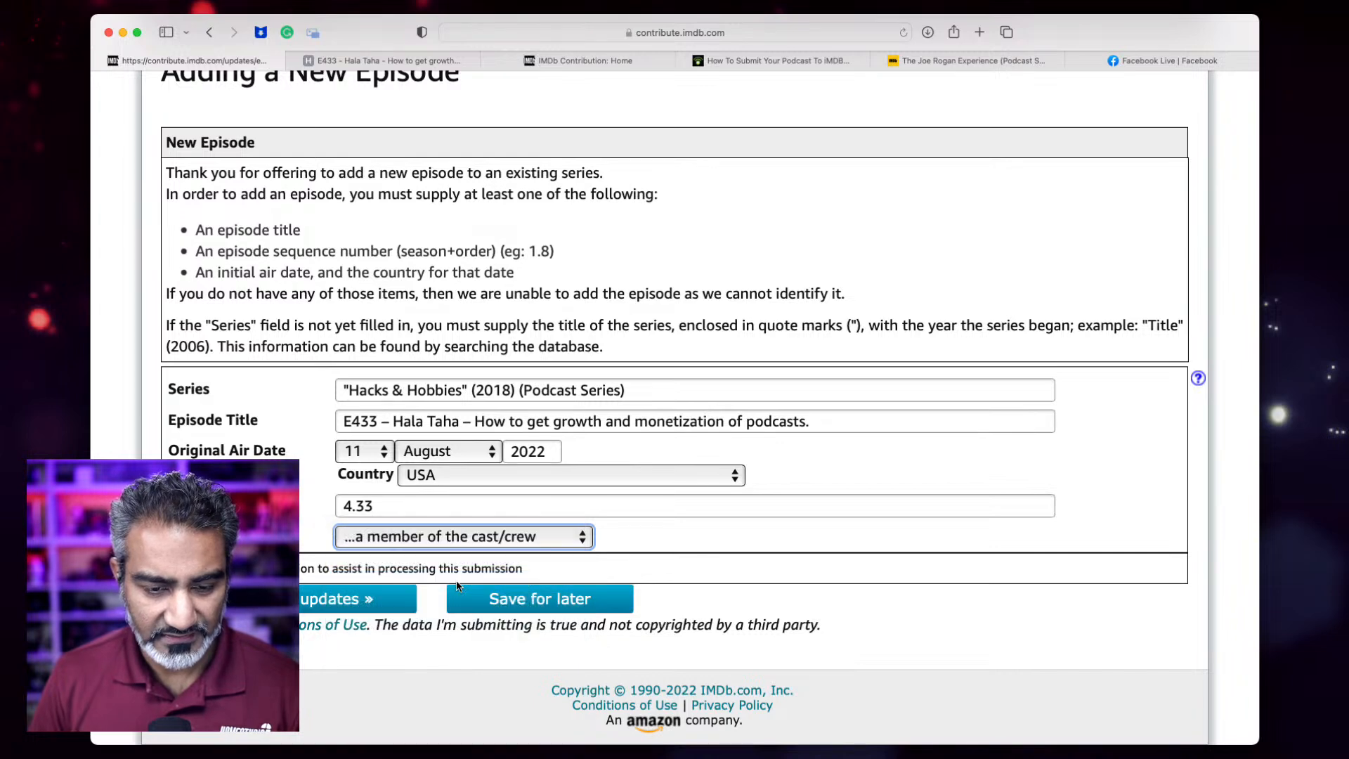
click(452, 539)
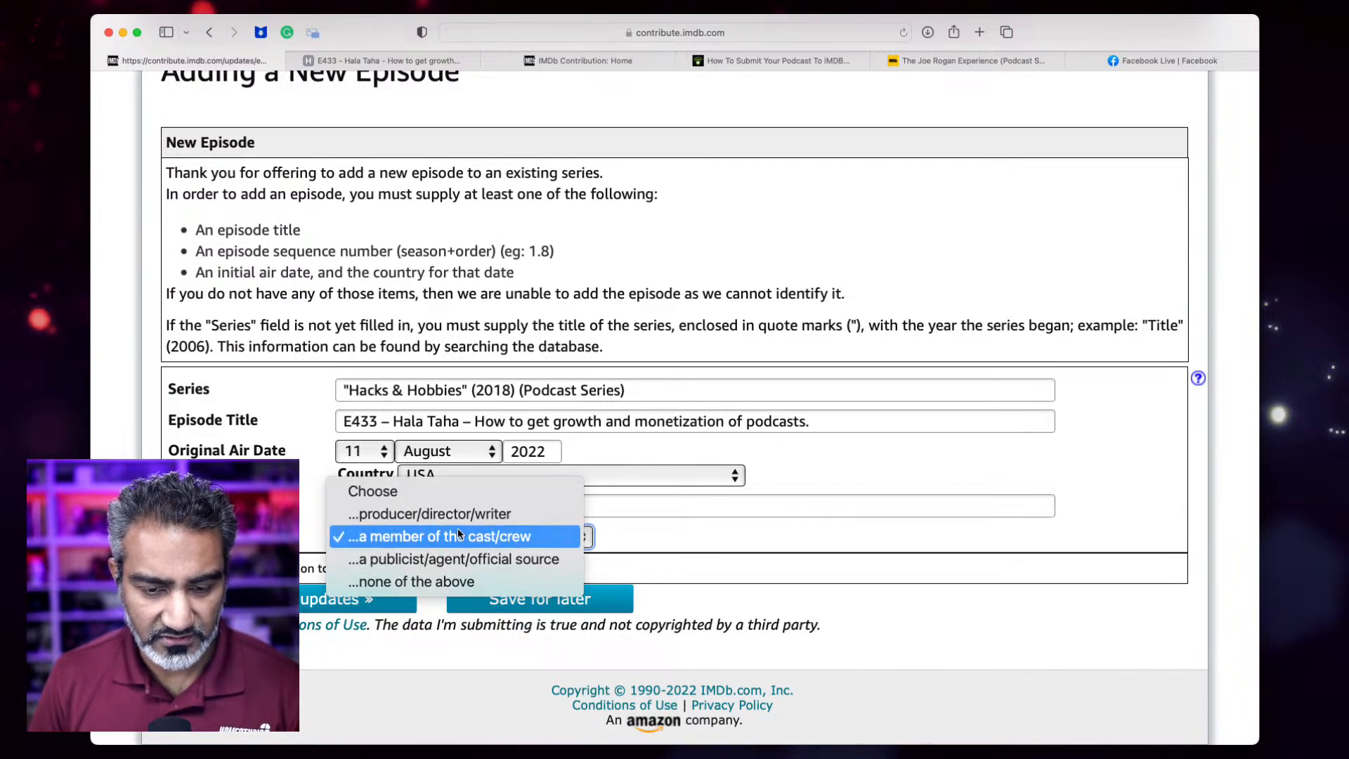
click(638, 536)
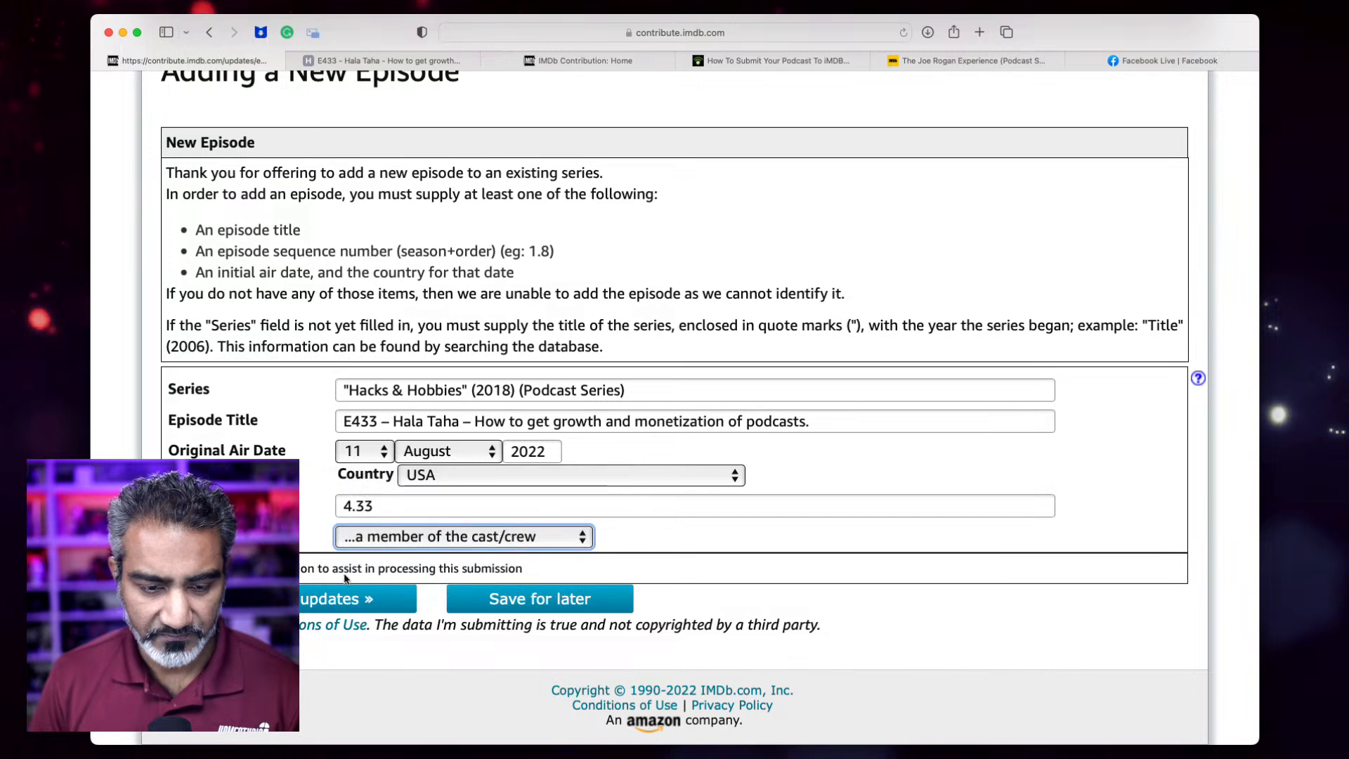
click(325, 598)
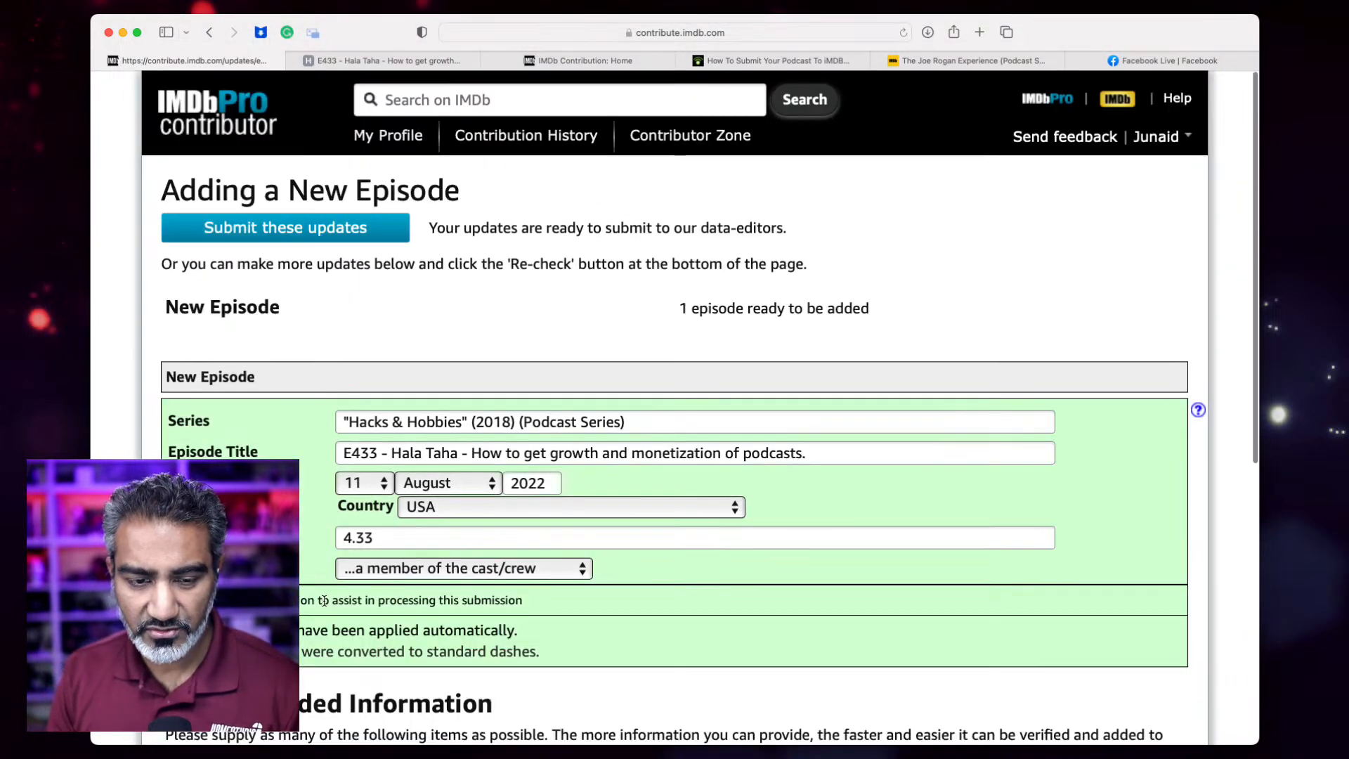
Request 2 Cast credits and 1 Plot Summaries item under Recommended Information
scroll(325, 605, down, 5)
scroll(465, 182, down, 3)
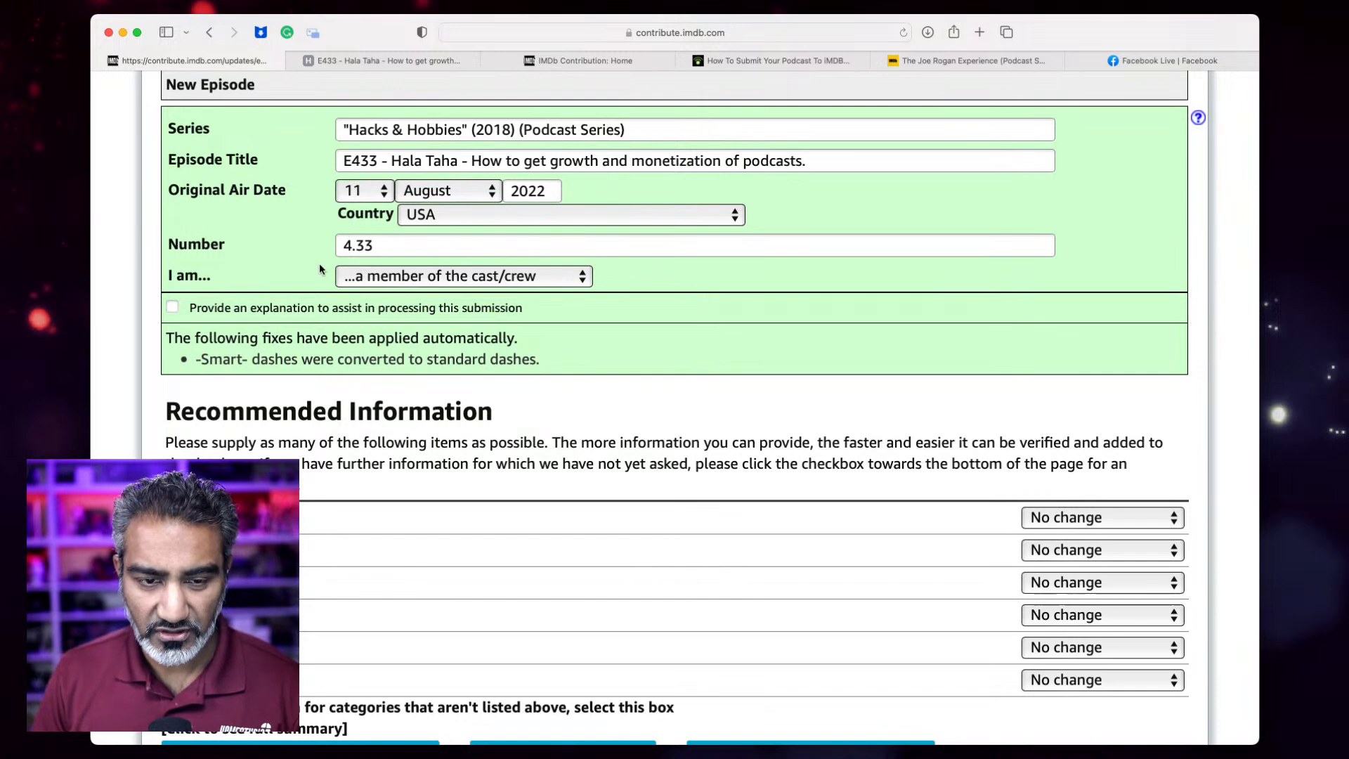
scroll(319, 267, down, 5)
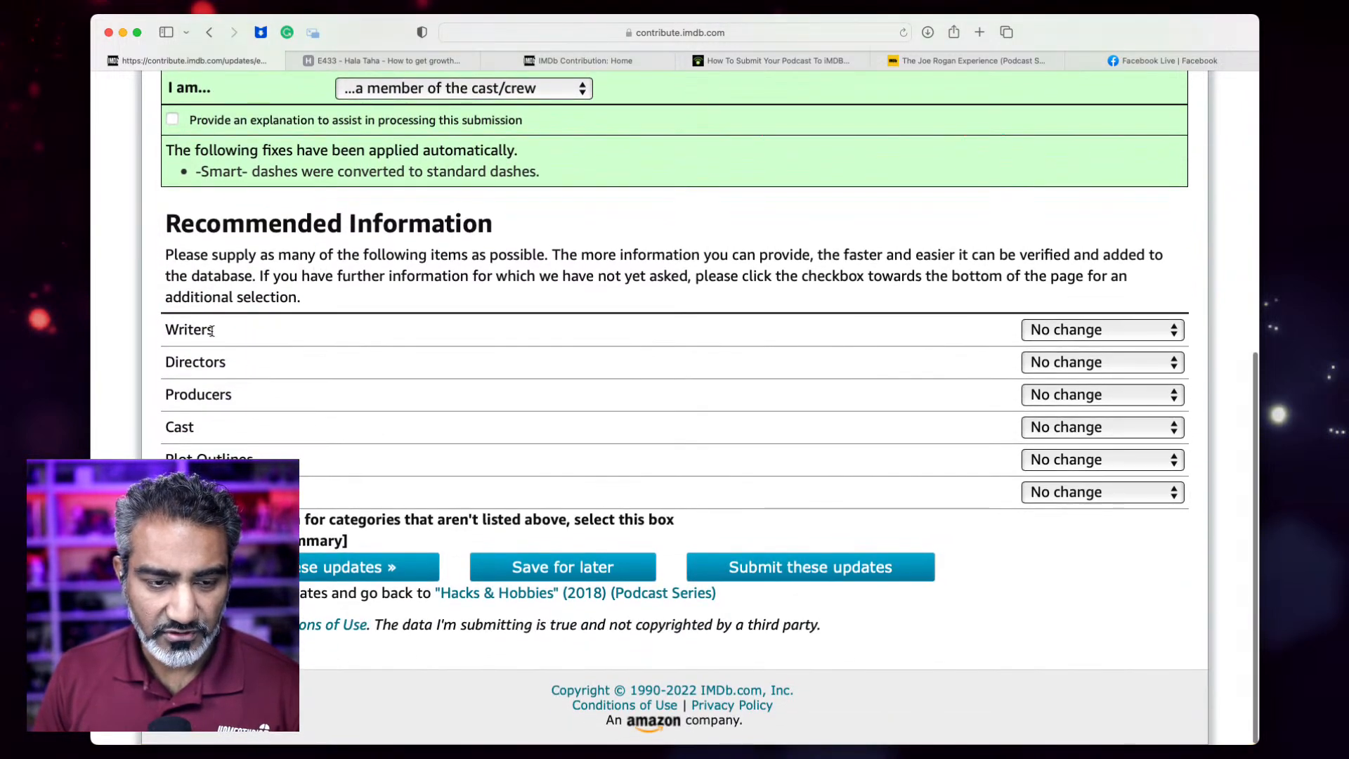
click(1033, 430)
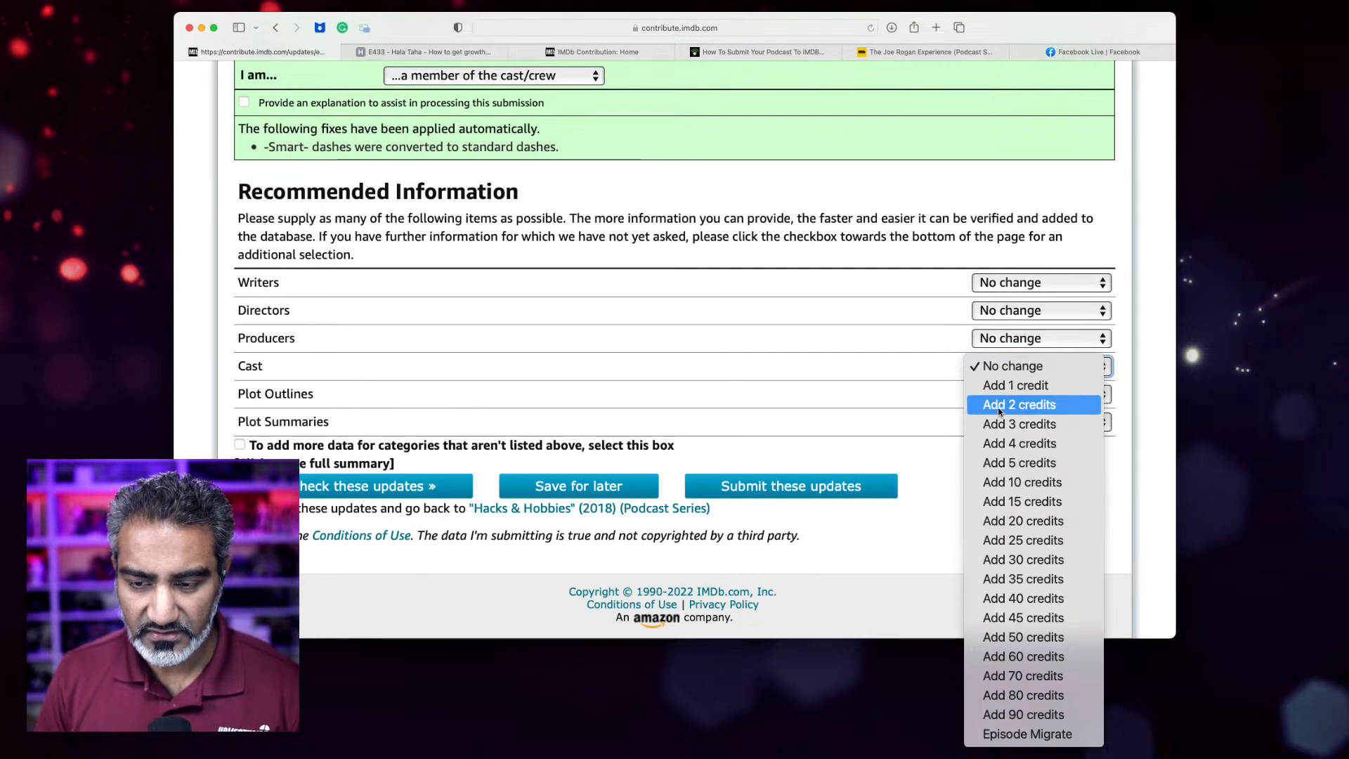
click(999, 408)
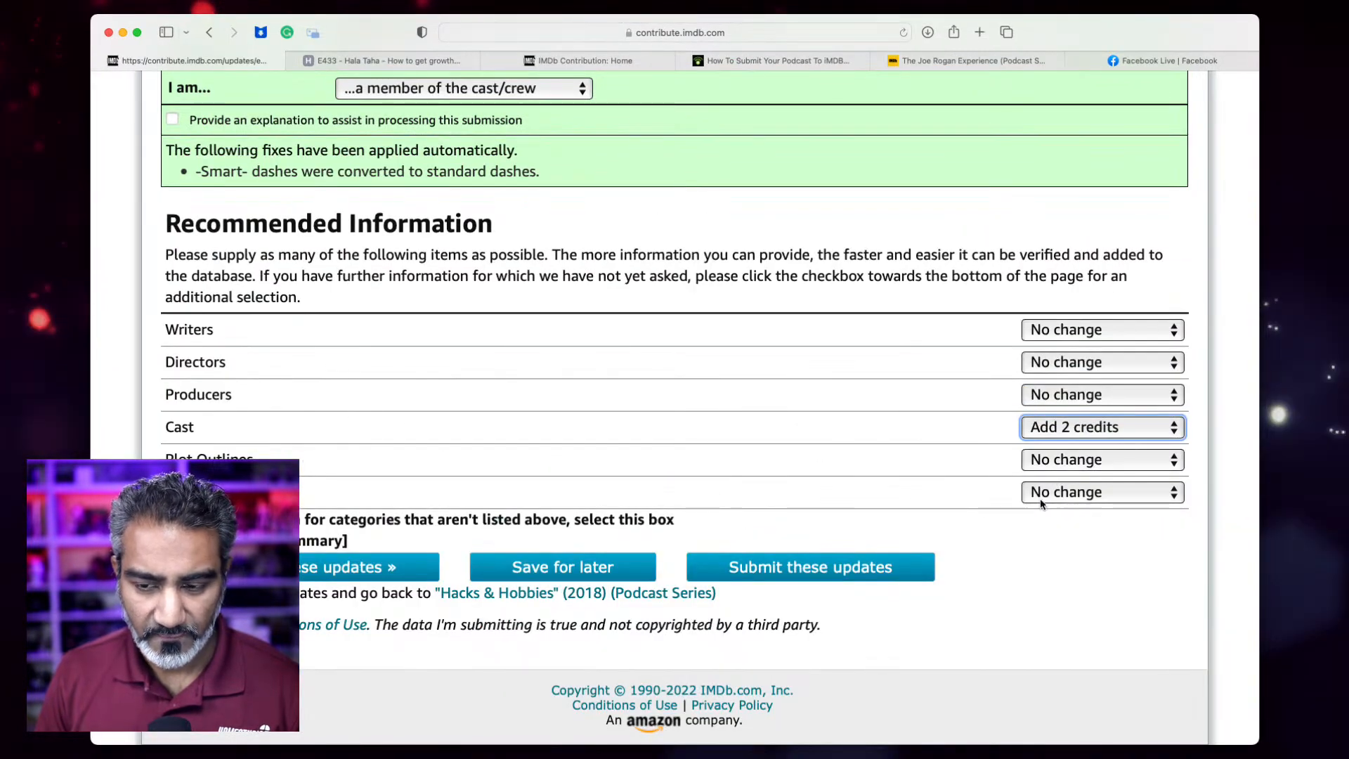
click(1079, 494)
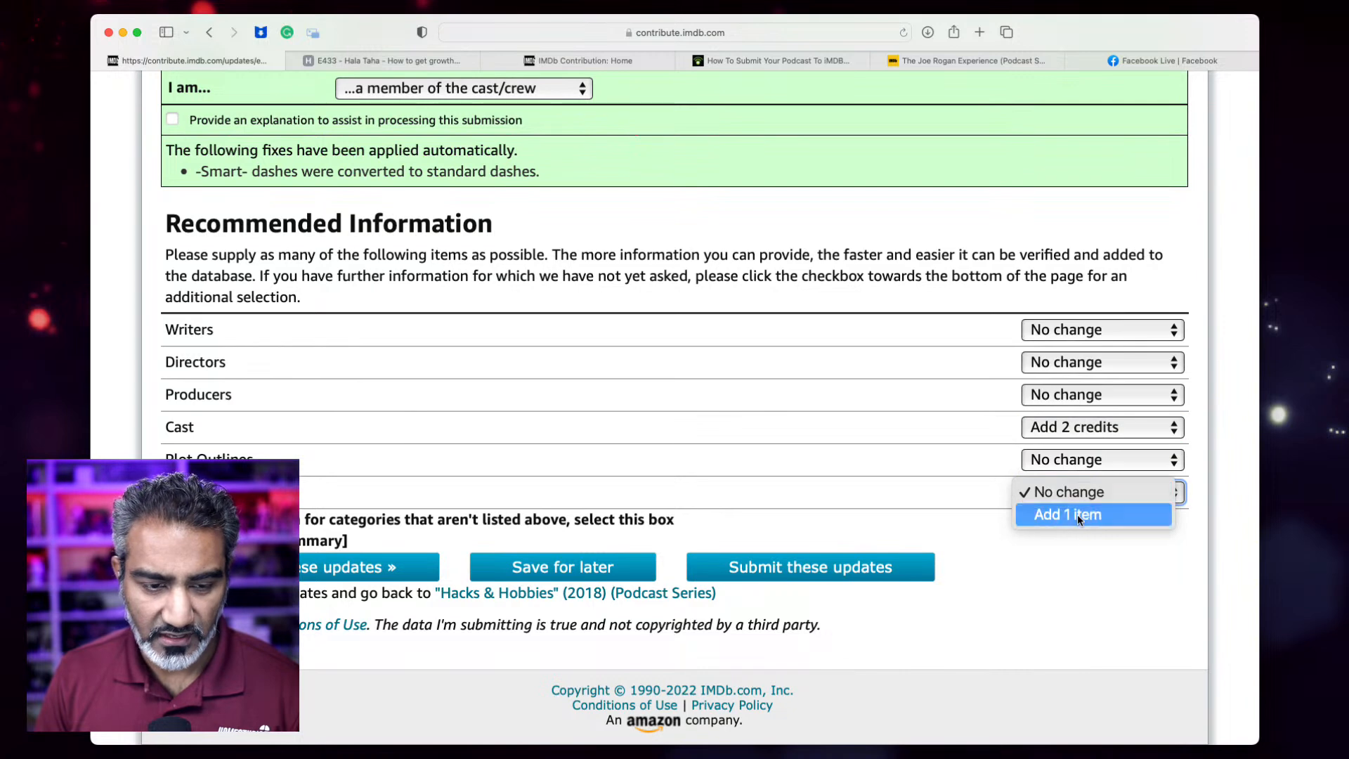
click(1077, 517)
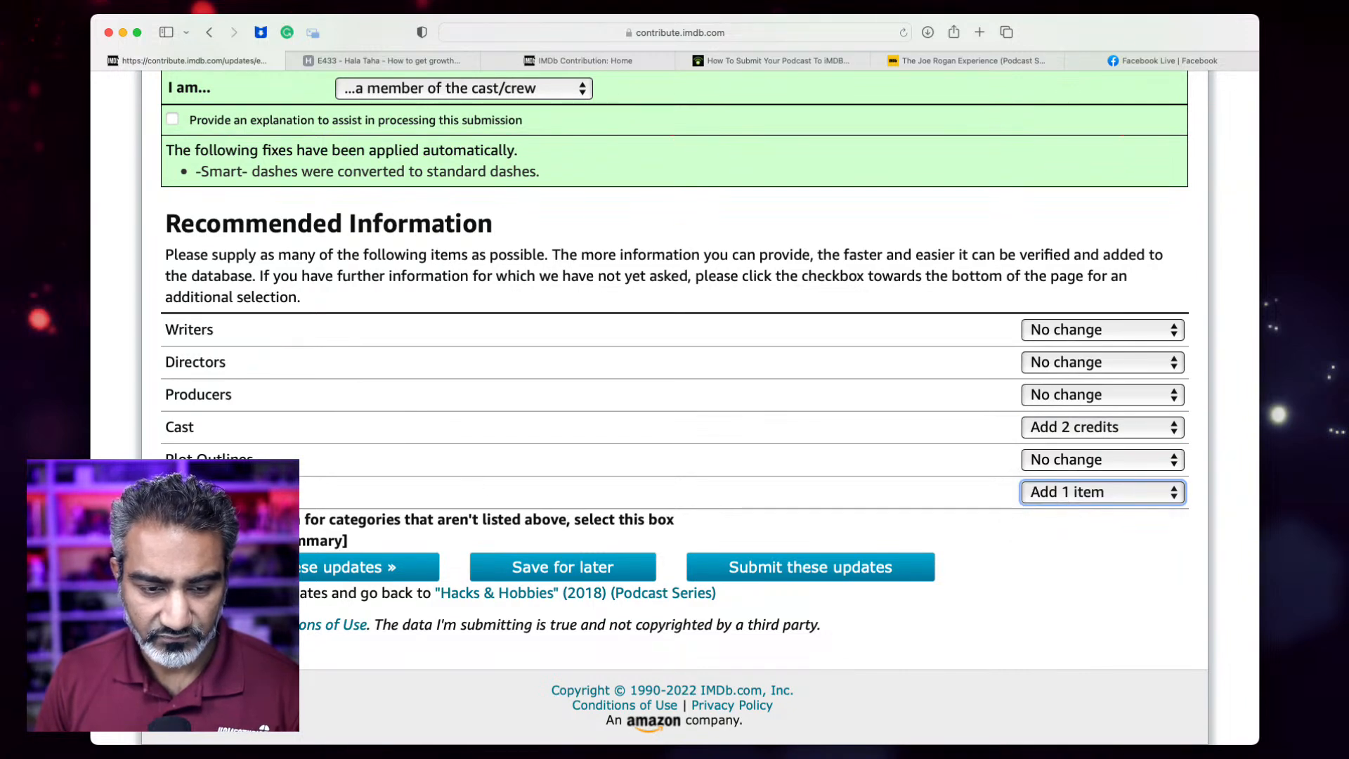
Include the data categories that aren't listed and re-check the episode updates
drag(281, 520, 588, 522)
scroll(588, 522, up, 1)
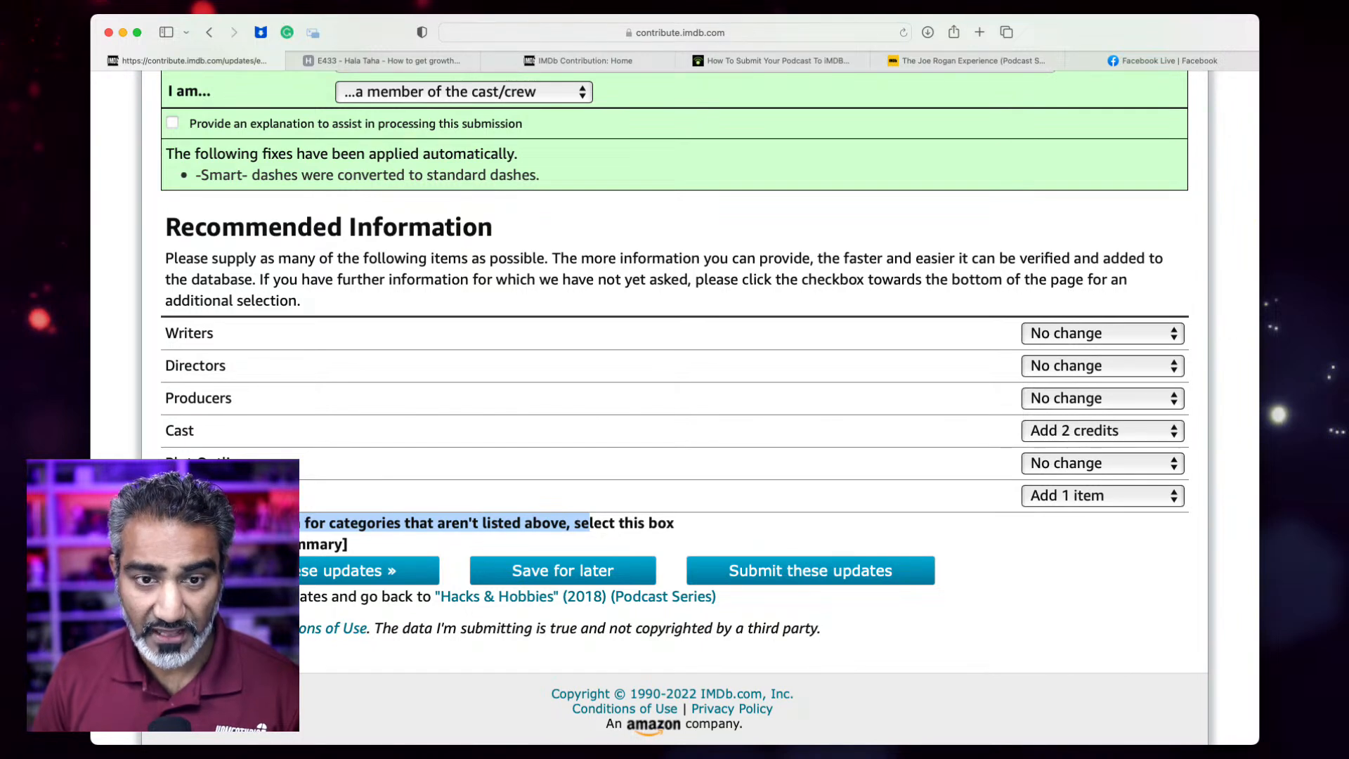
click(301, 574)
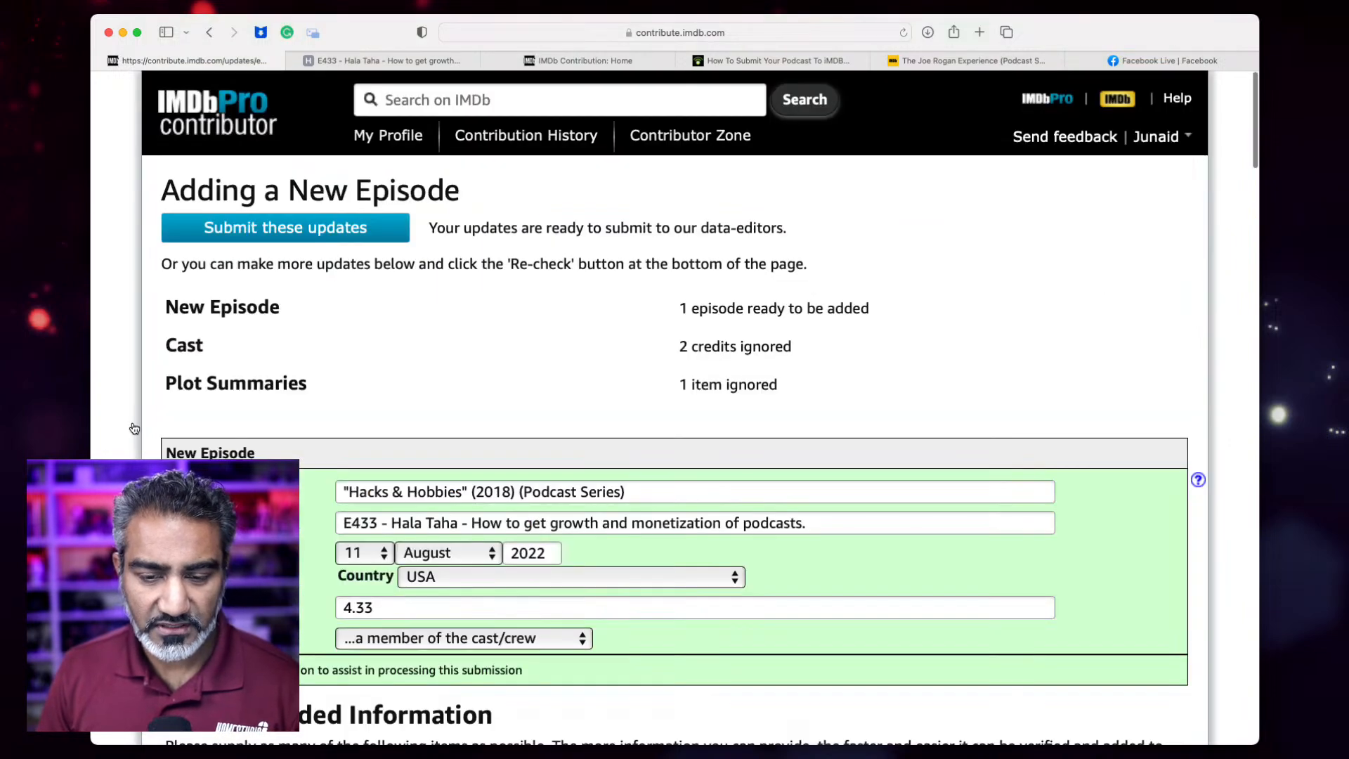
Request 1 Official Sites item under Links to Other Sites
scroll(146, 421, down, 5)
scroll(144, 419, up, 3)
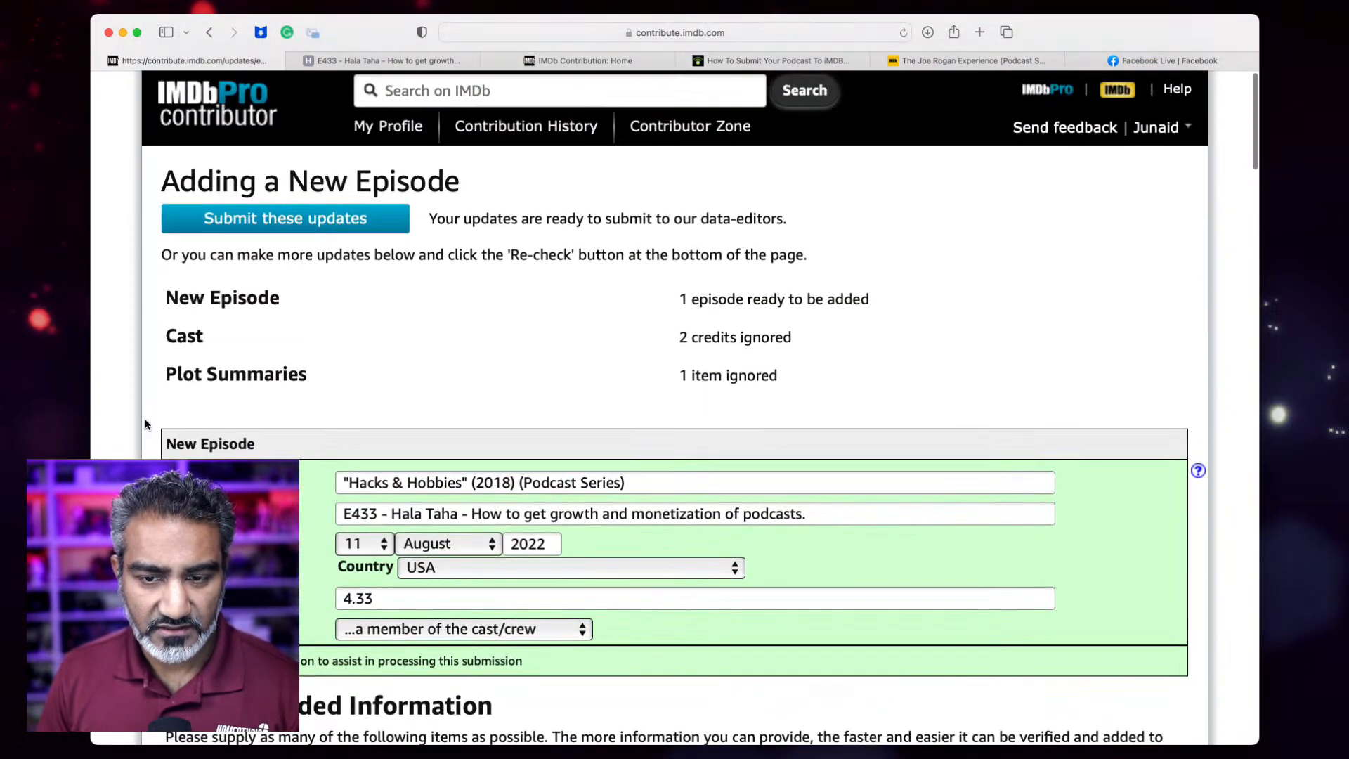
scroll(145, 419, down, 5)
scroll(145, 419, down, 10)
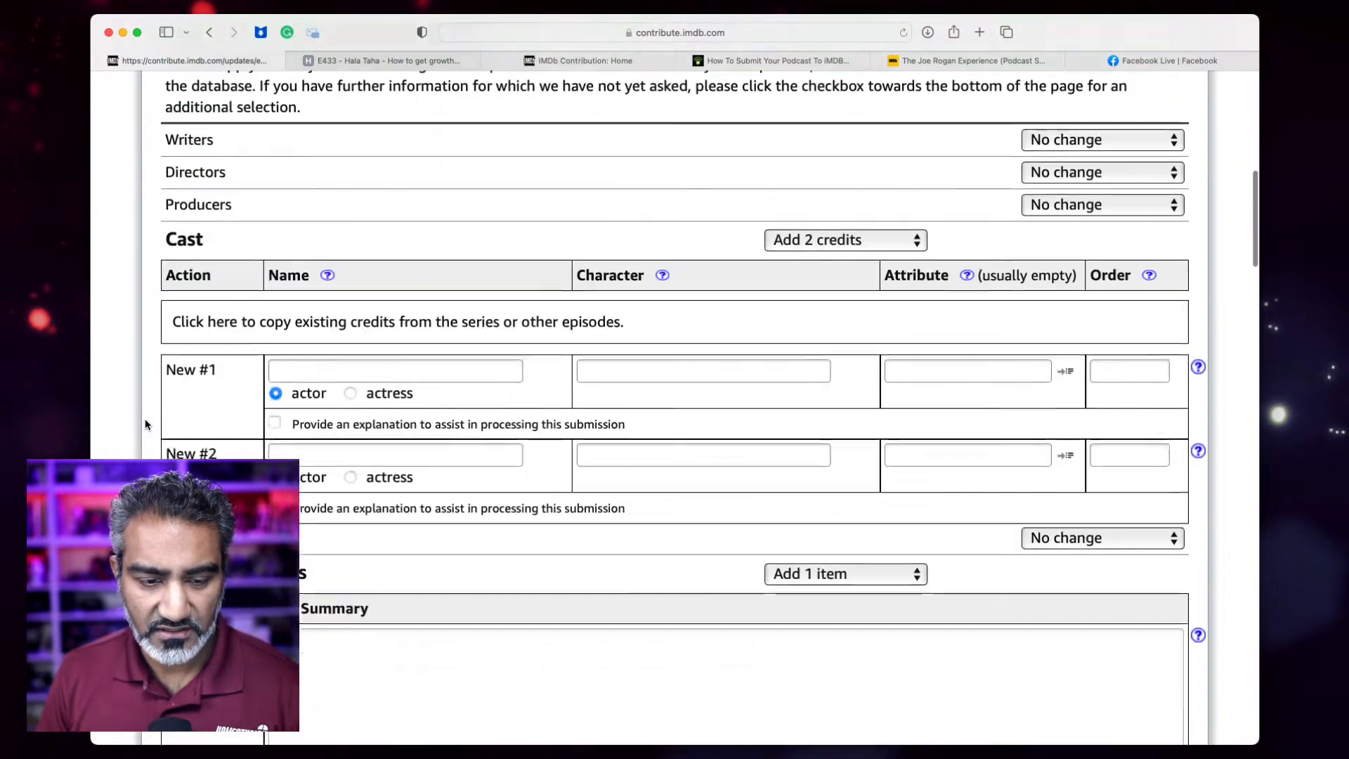
scroll(145, 419, down, 12)
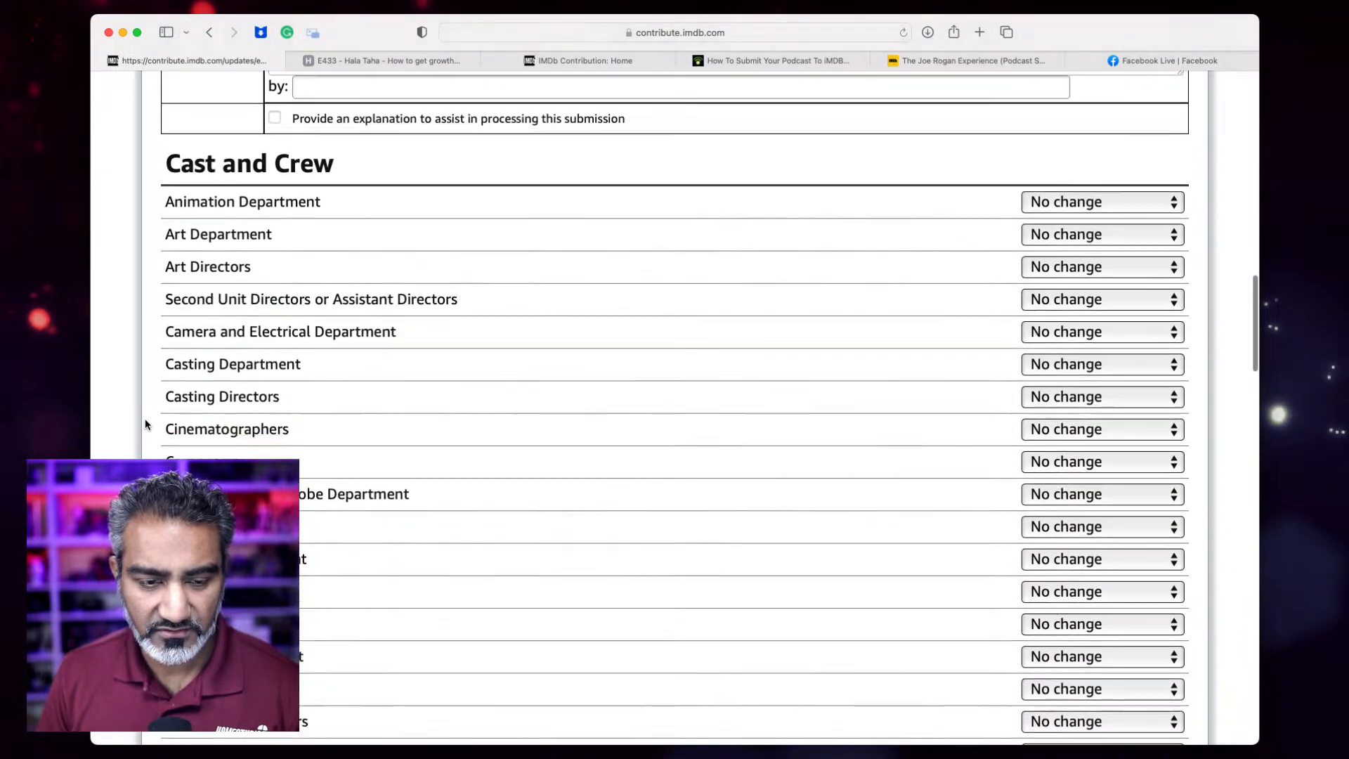
scroll(145, 418, down, 10)
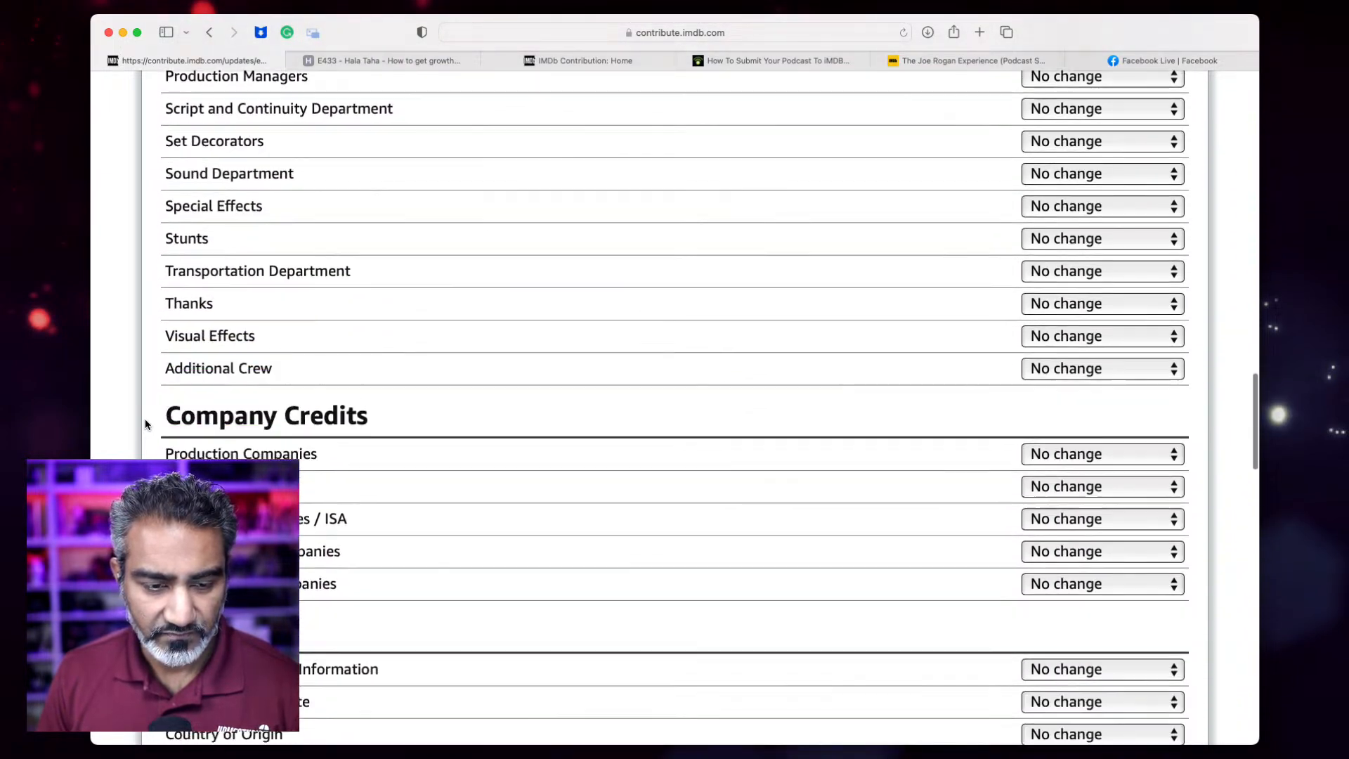
scroll(172, 426, down, 6)
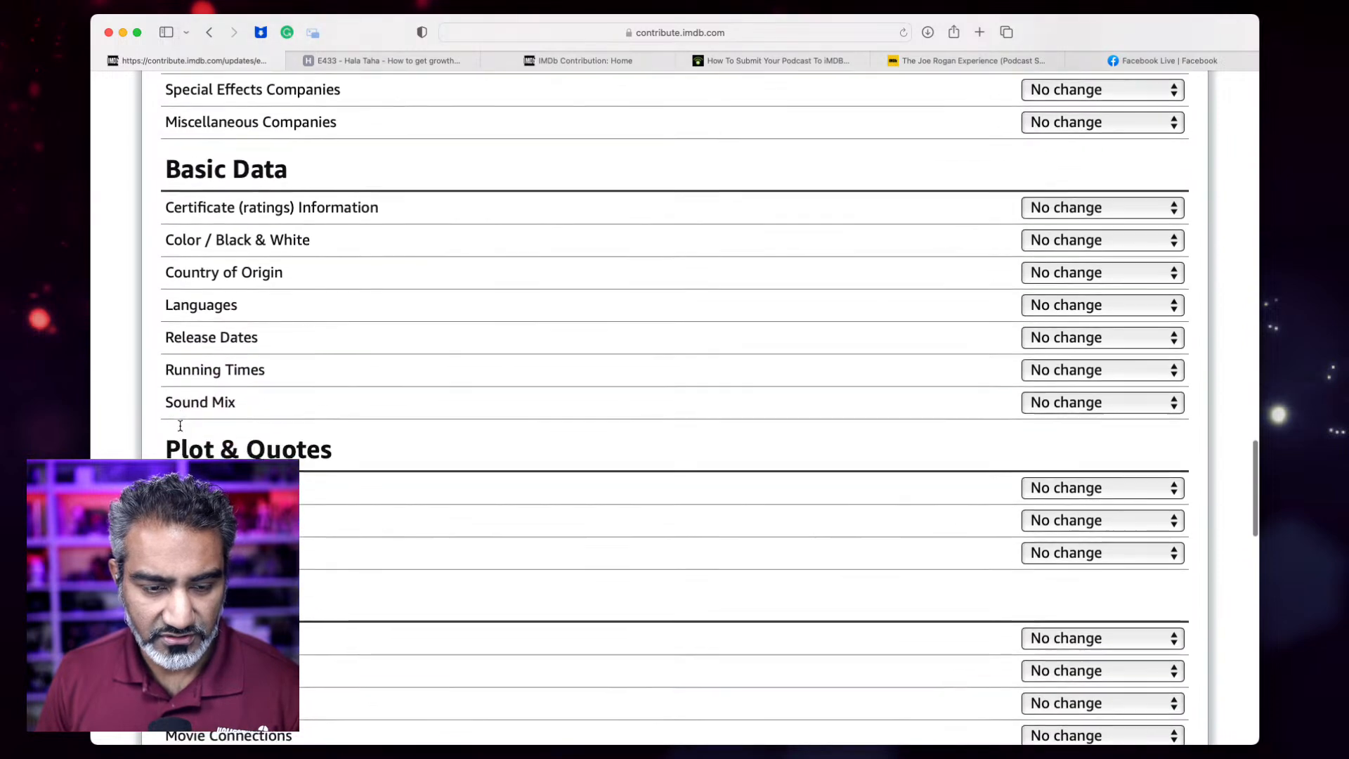
scroll(181, 425, down, 1)
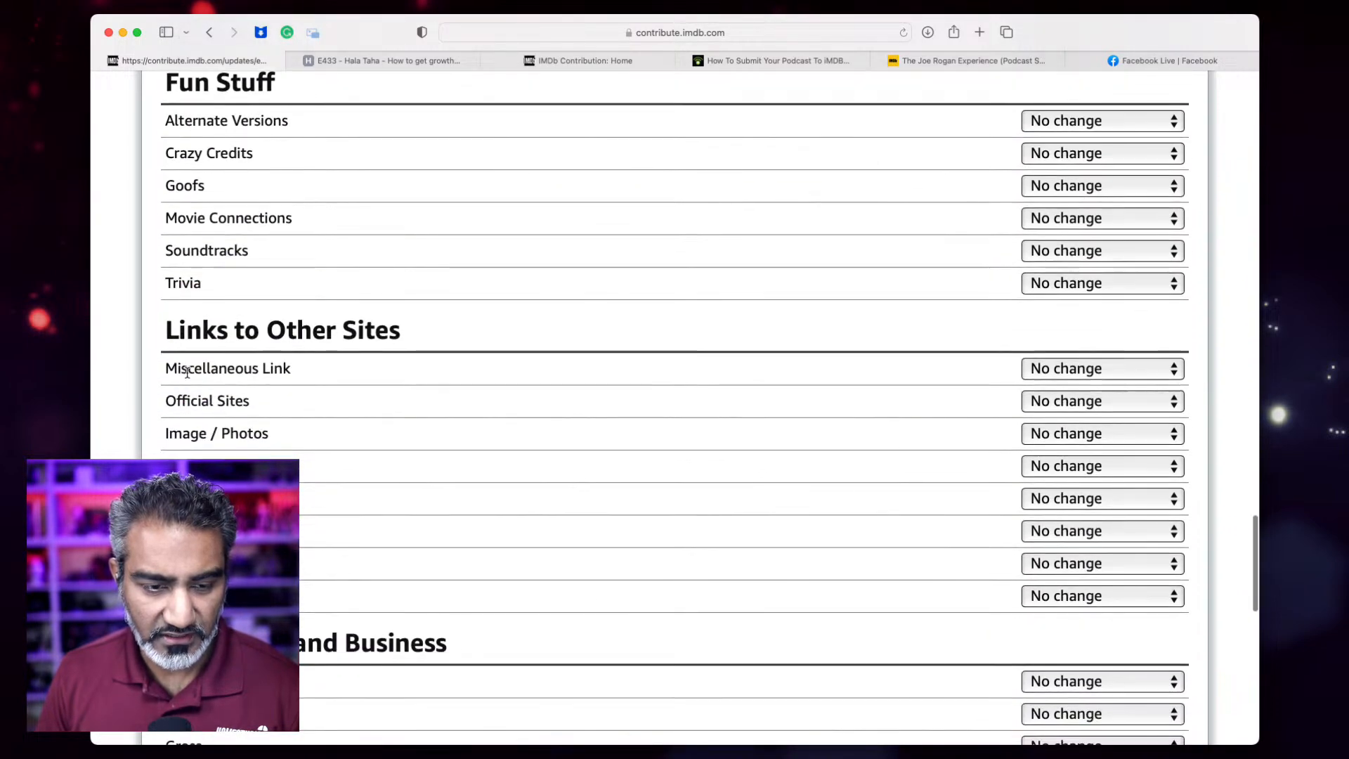
drag(229, 401, 429, 408)
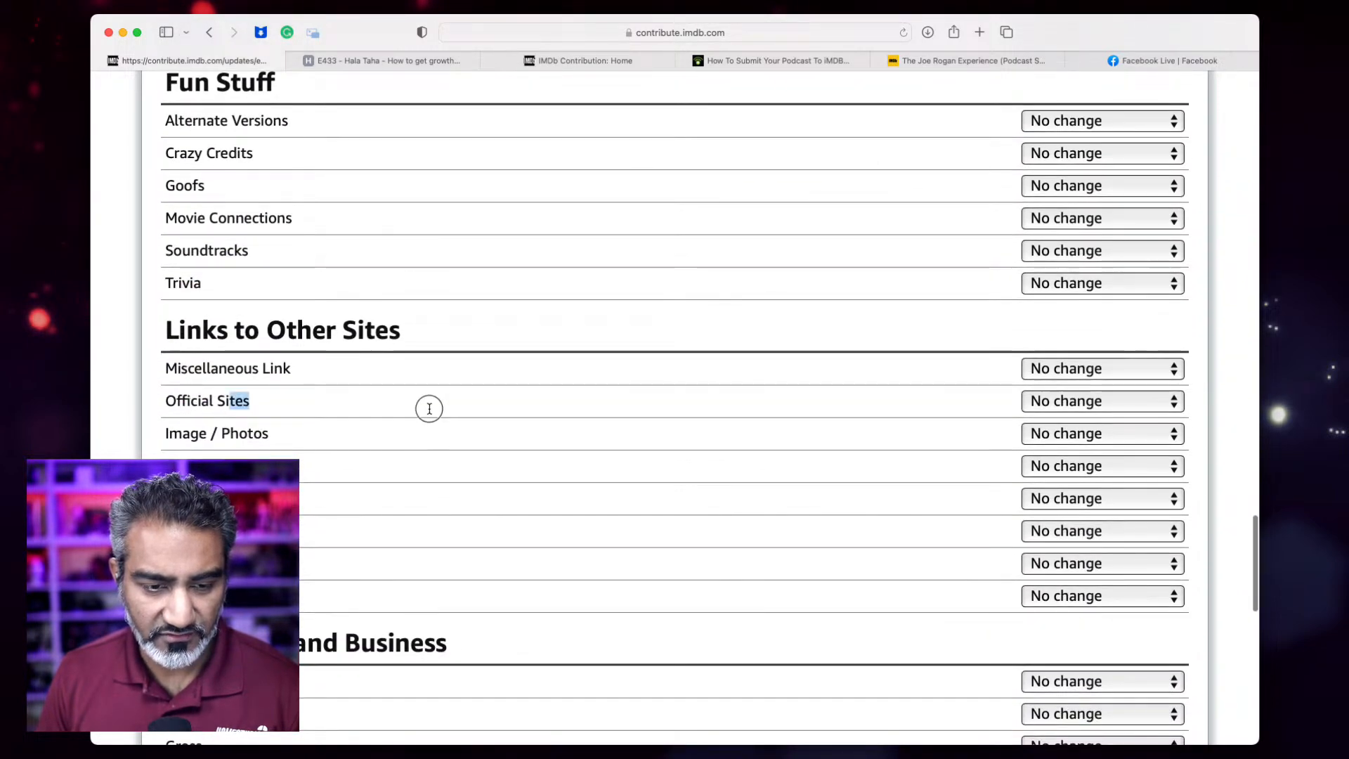
click(1080, 407)
click(1069, 419)
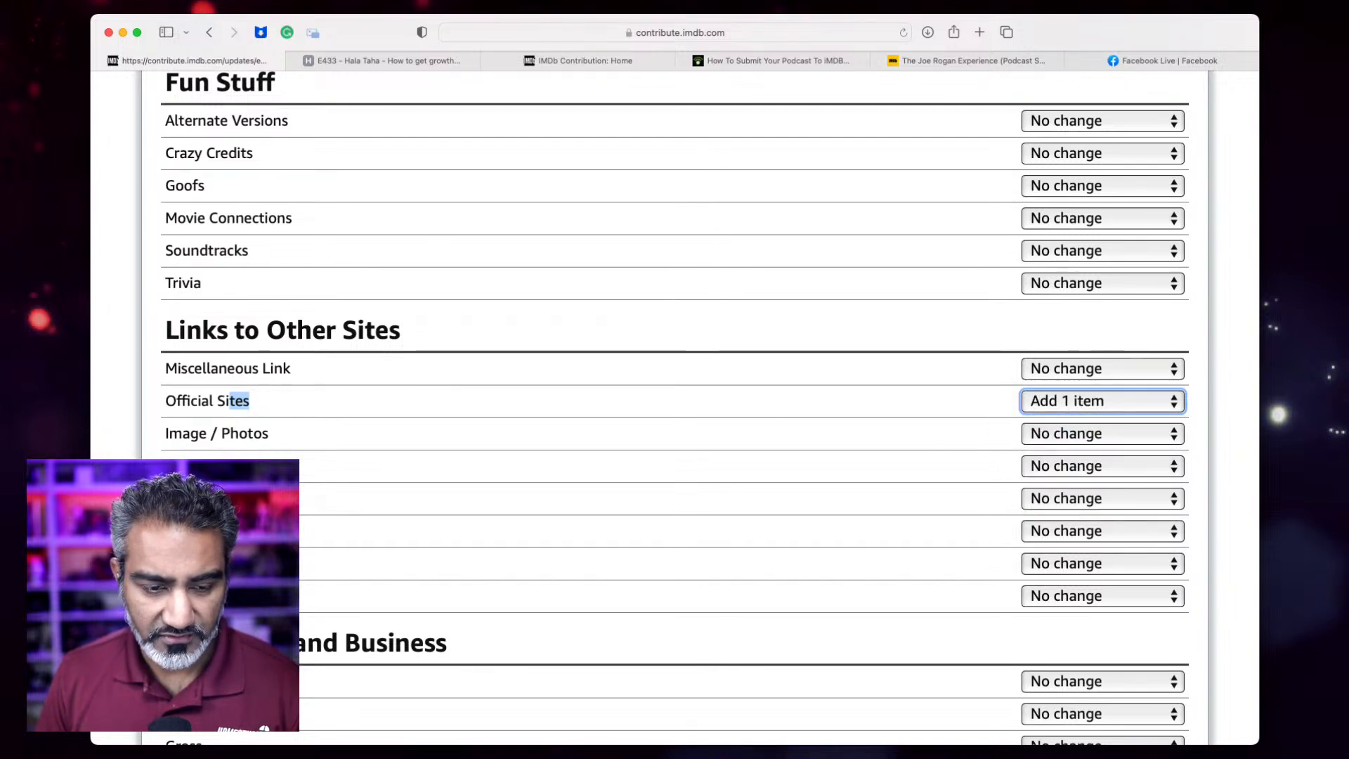
Keep Posters at No change and re-check the updates to bring up the Official Sites entry fields
click(1116, 595)
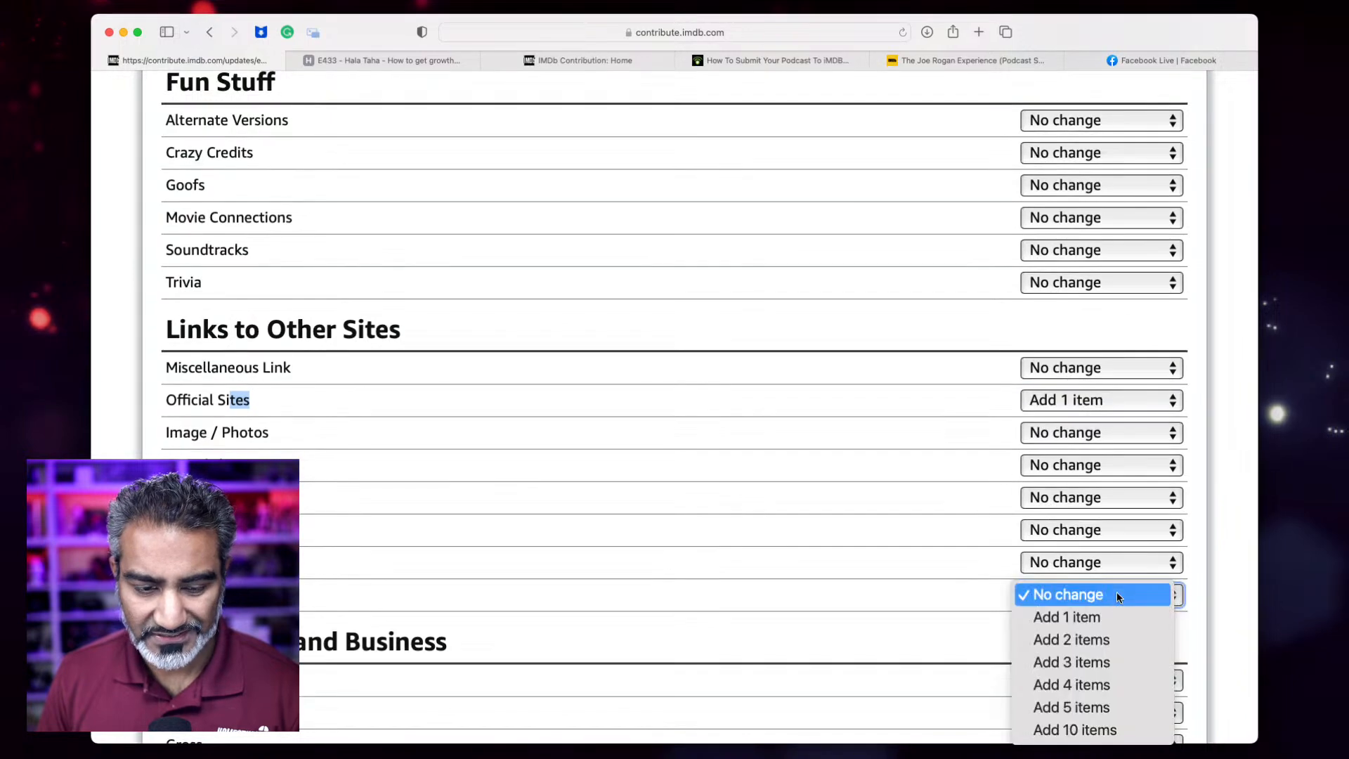
click(1116, 593)
scroll(789, 528, down, 1)
scroll(788, 528, down, 15)
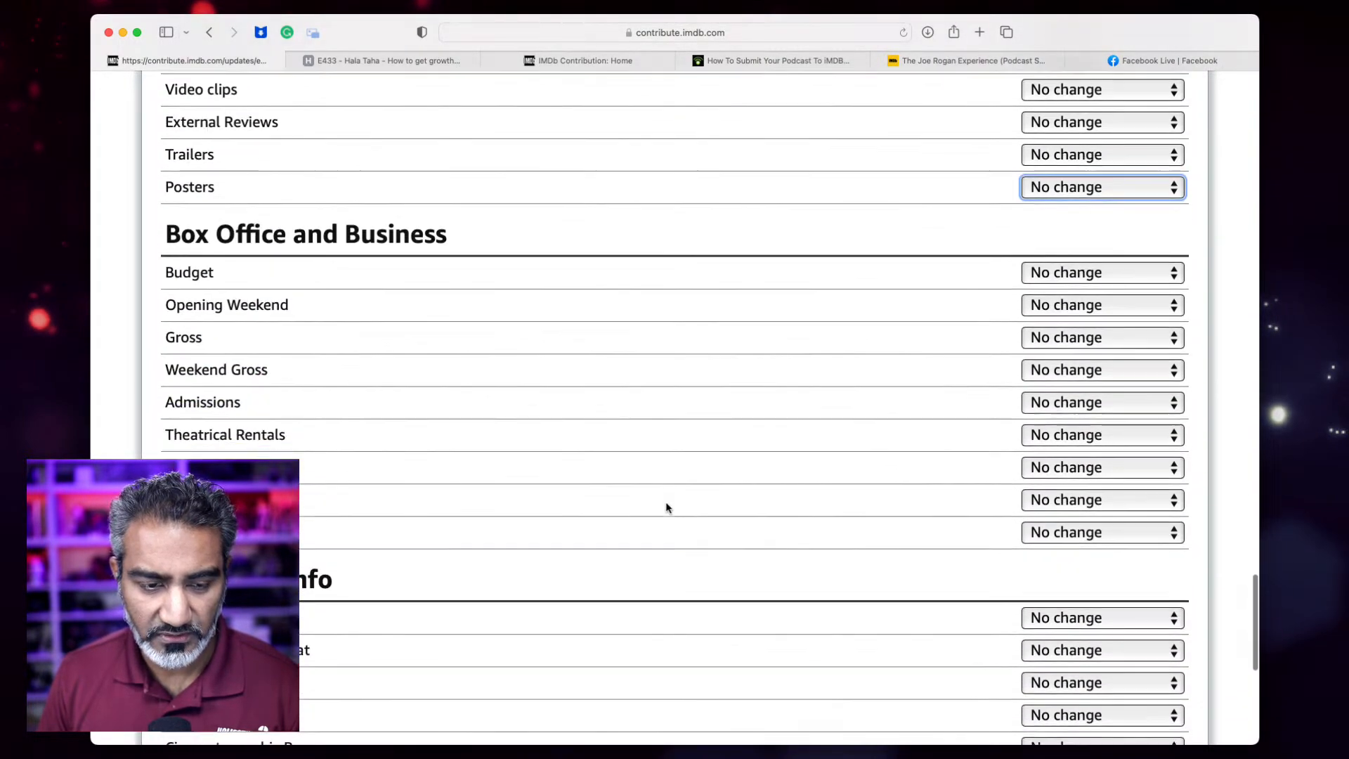
scroll(612, 497, down, 6)
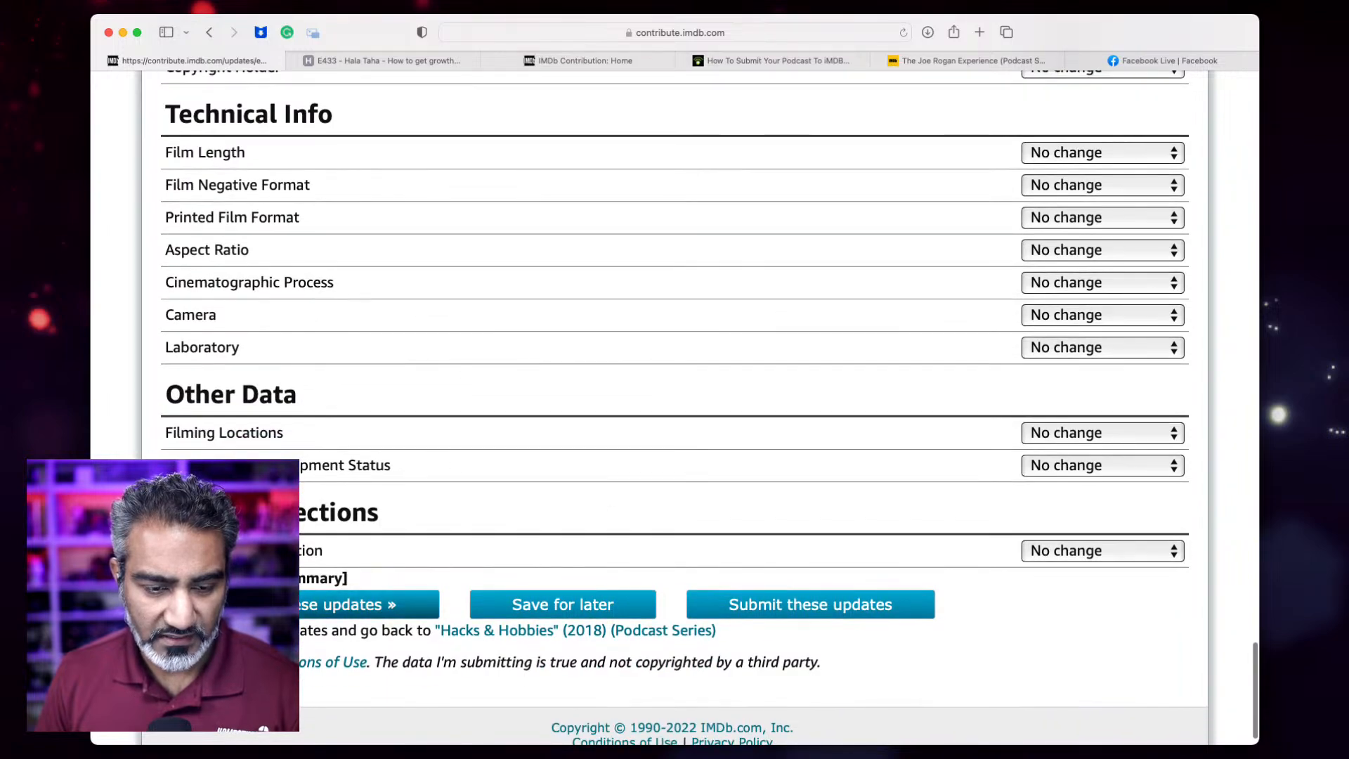
click(281, 605)
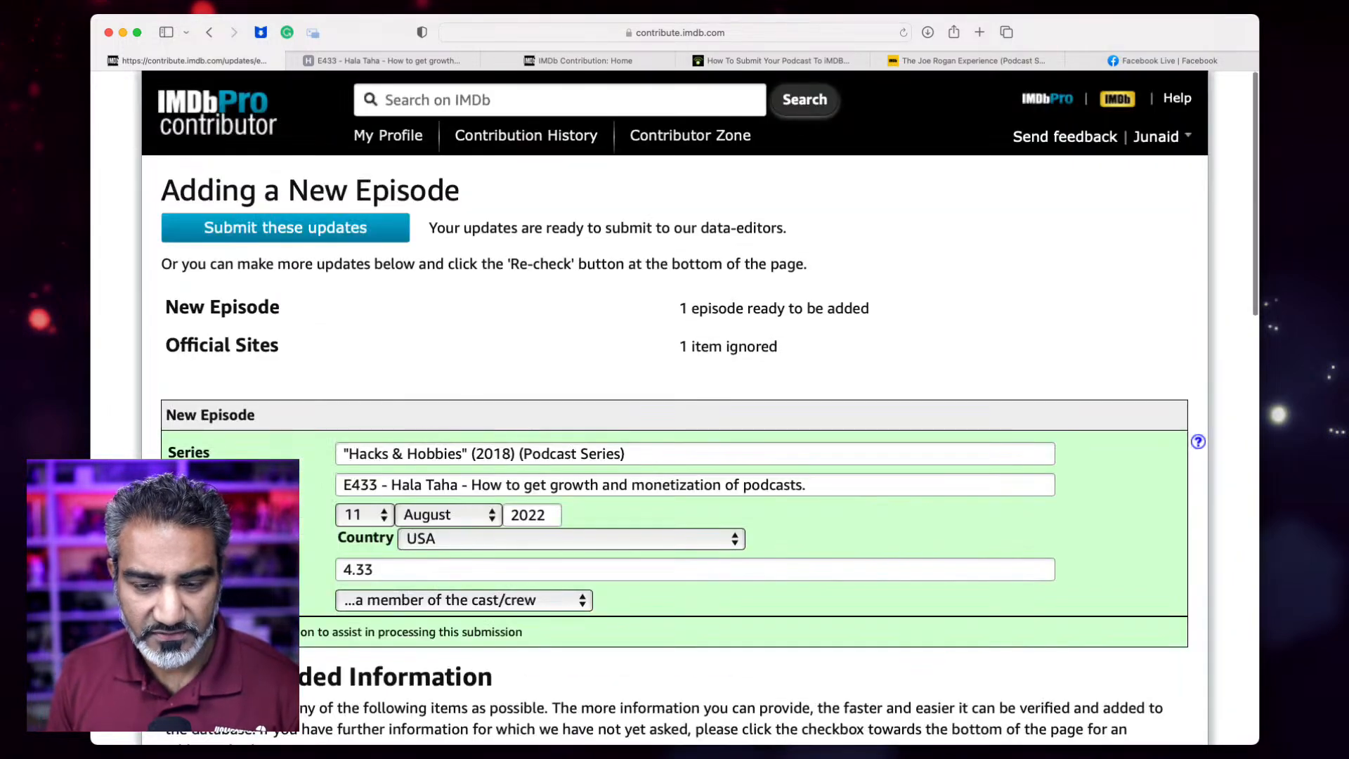
Copy the web address of the E433 episode page on Hacks & Hobbies and paste it as the Official Sites URL
scroll(674, 408, down, 1)
scroll(675, 407, down, 20)
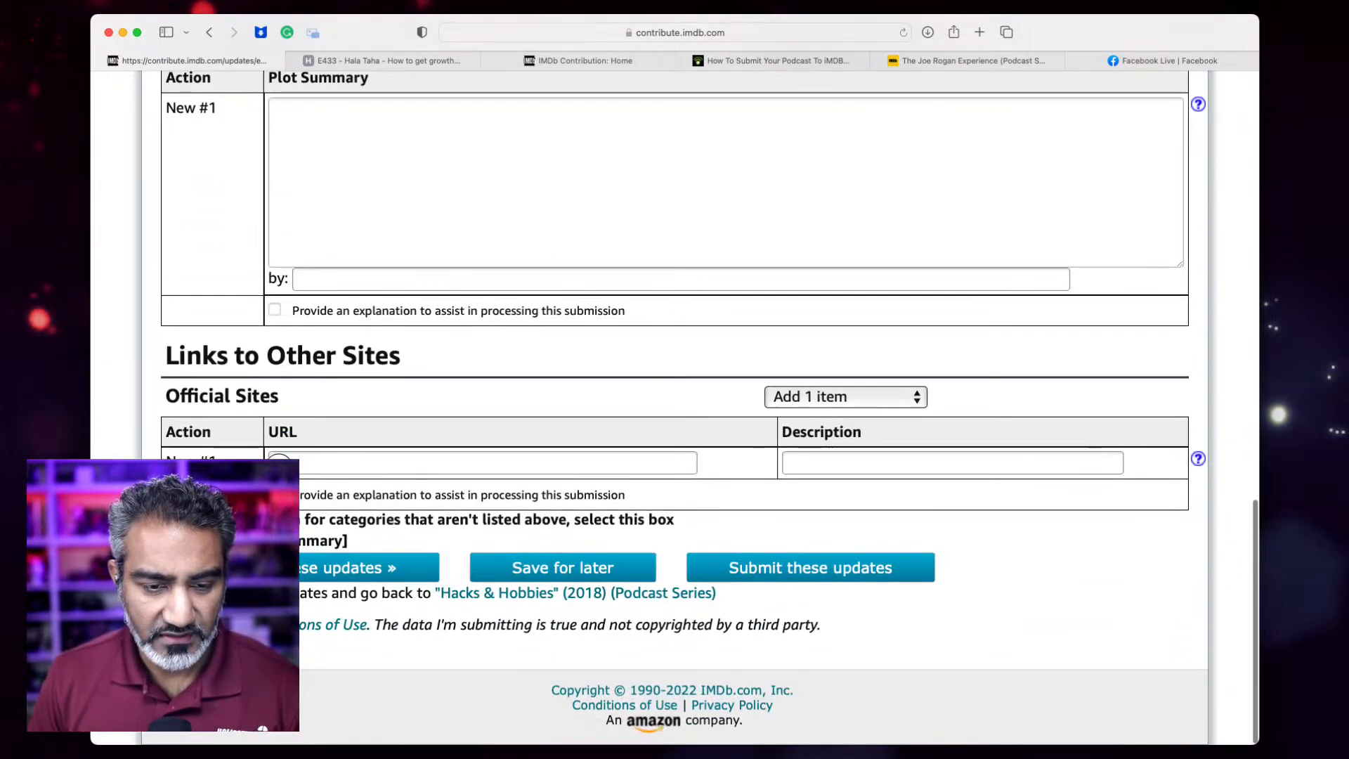
click(356, 458)
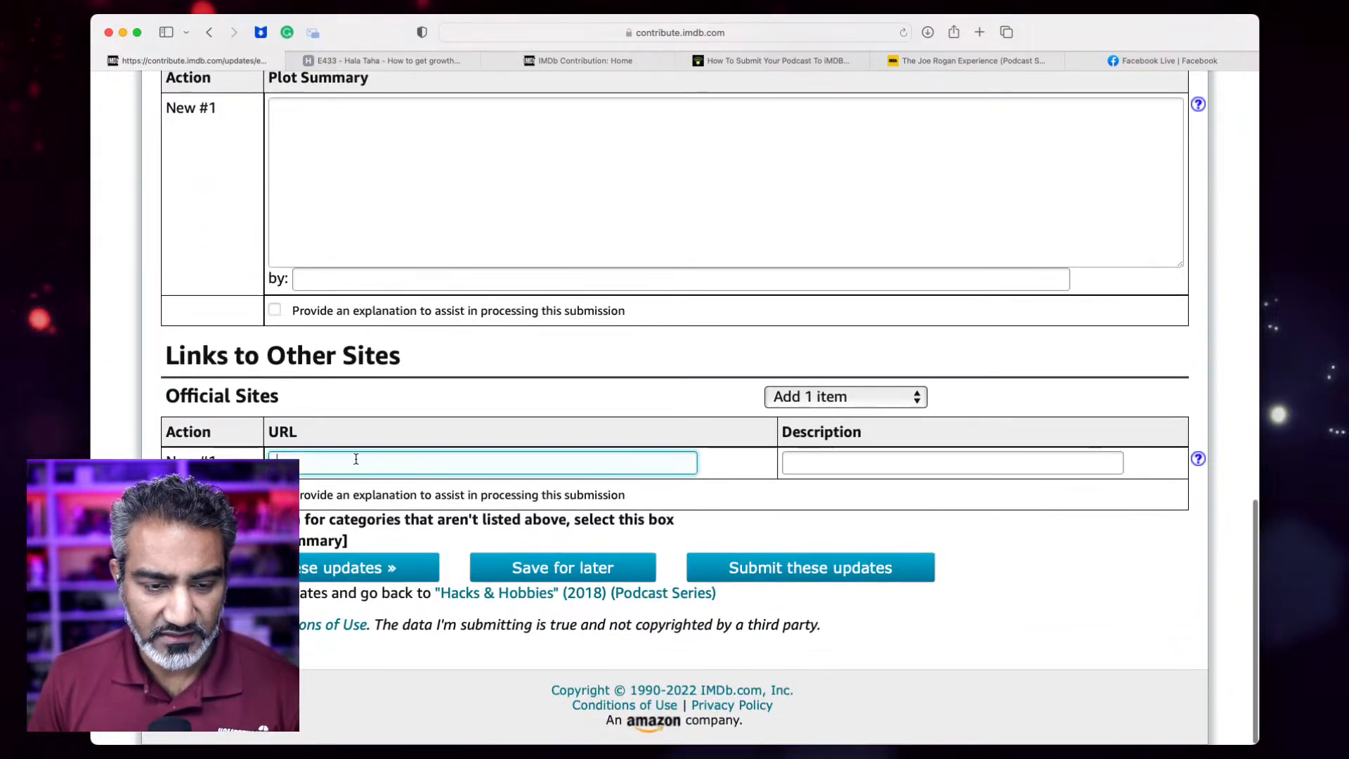
click(438, 59)
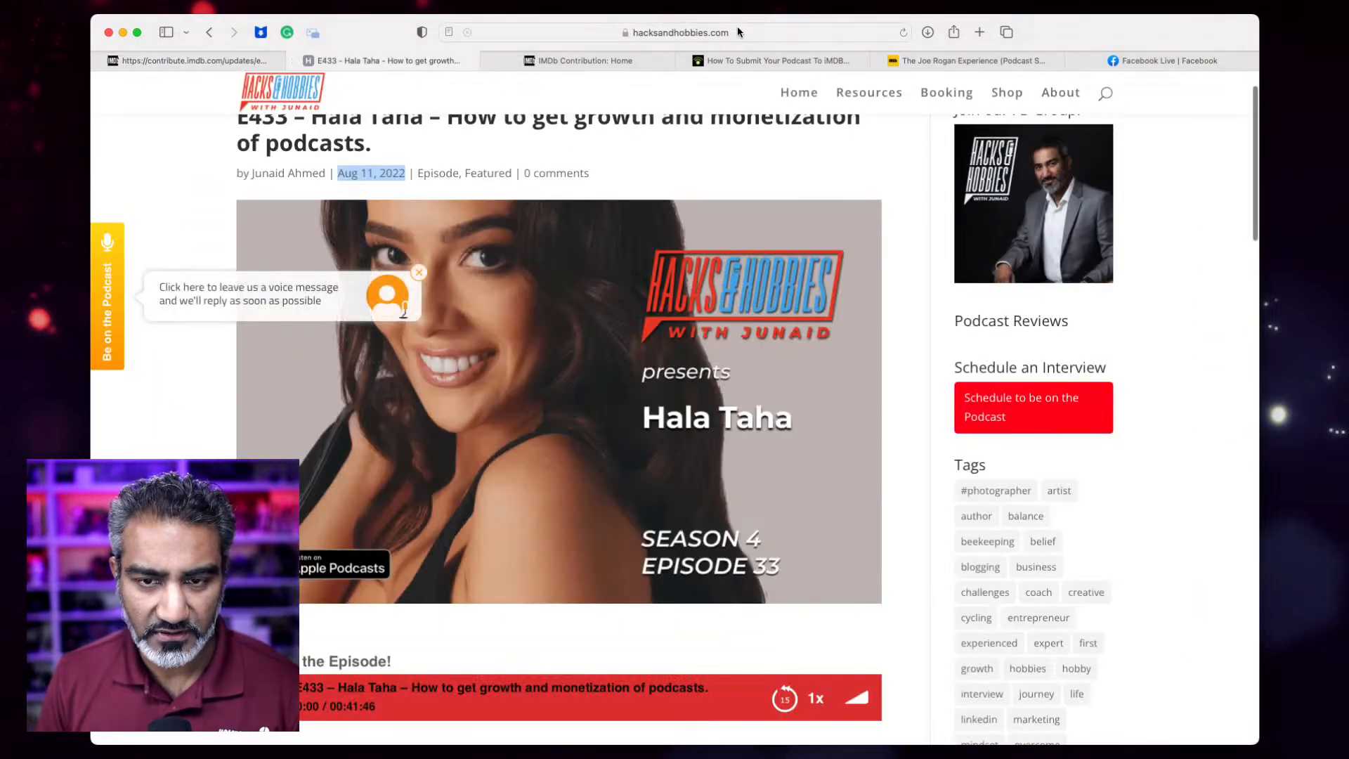
click(757, 29)
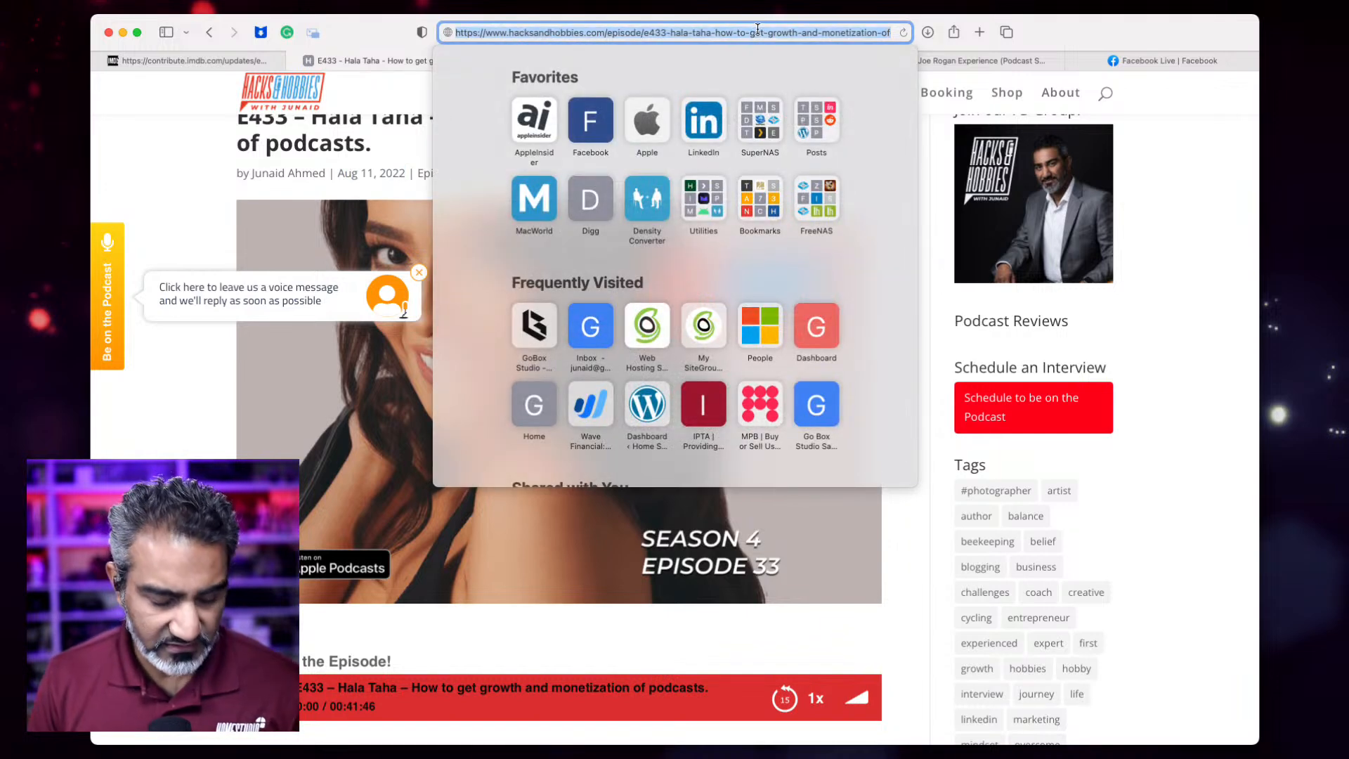
click(195, 60)
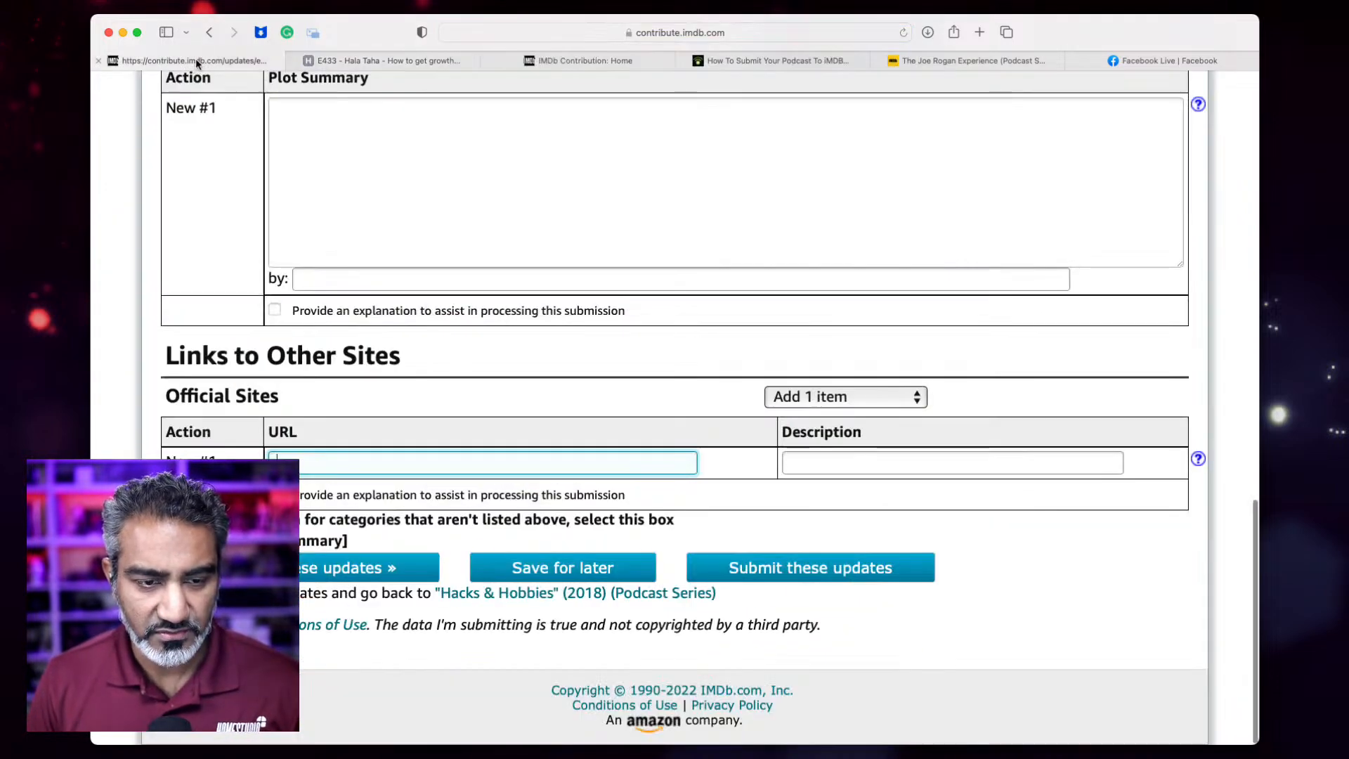
key(super+v)
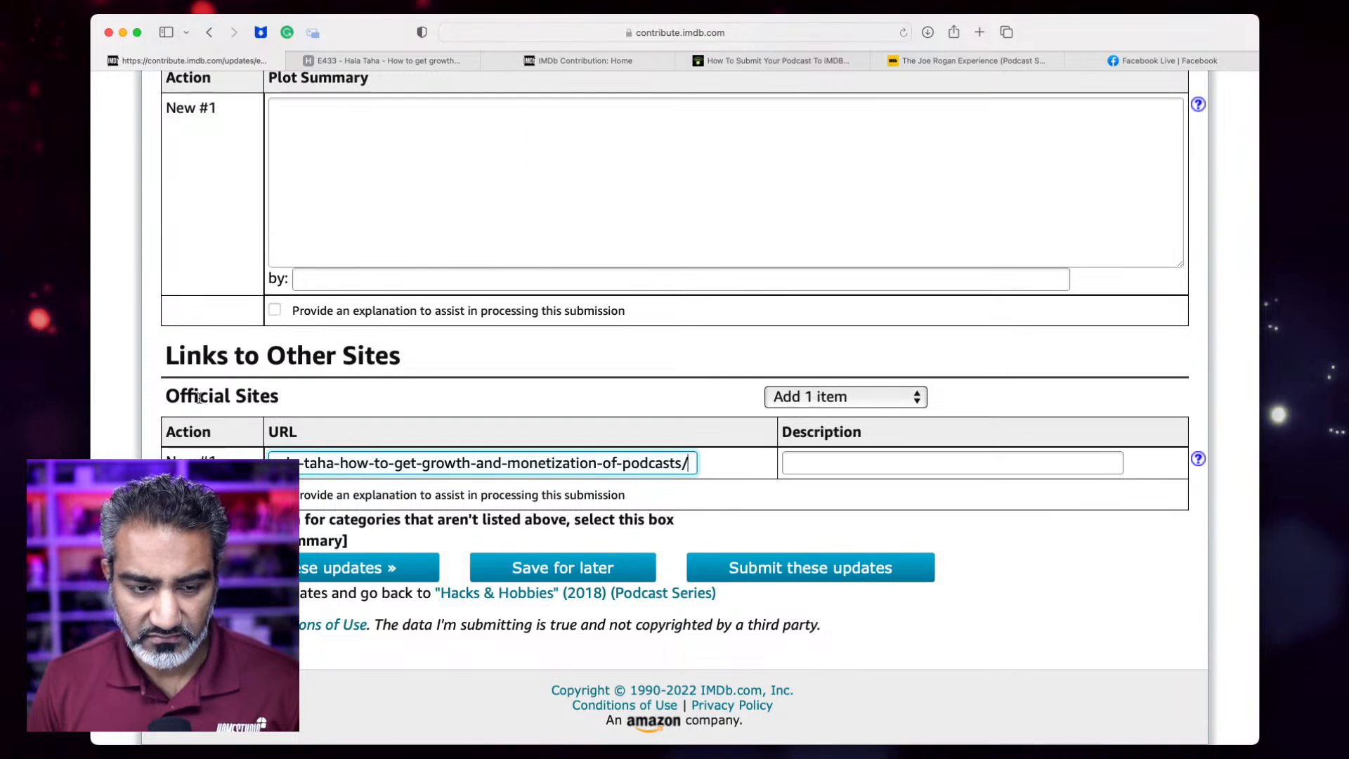
Enter Podcast Link as the description of the new Official Sites item
click(812, 463)
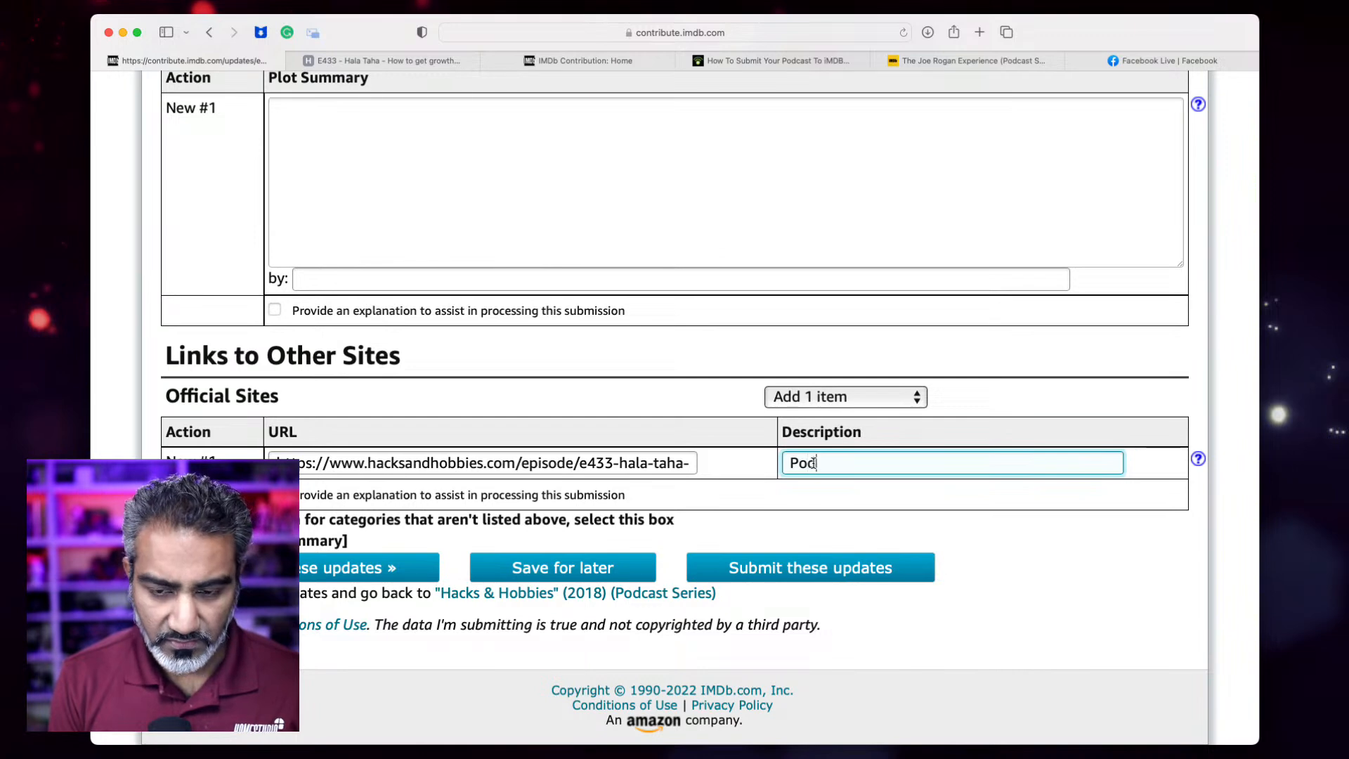
text(Officel)
key(BackSpace)
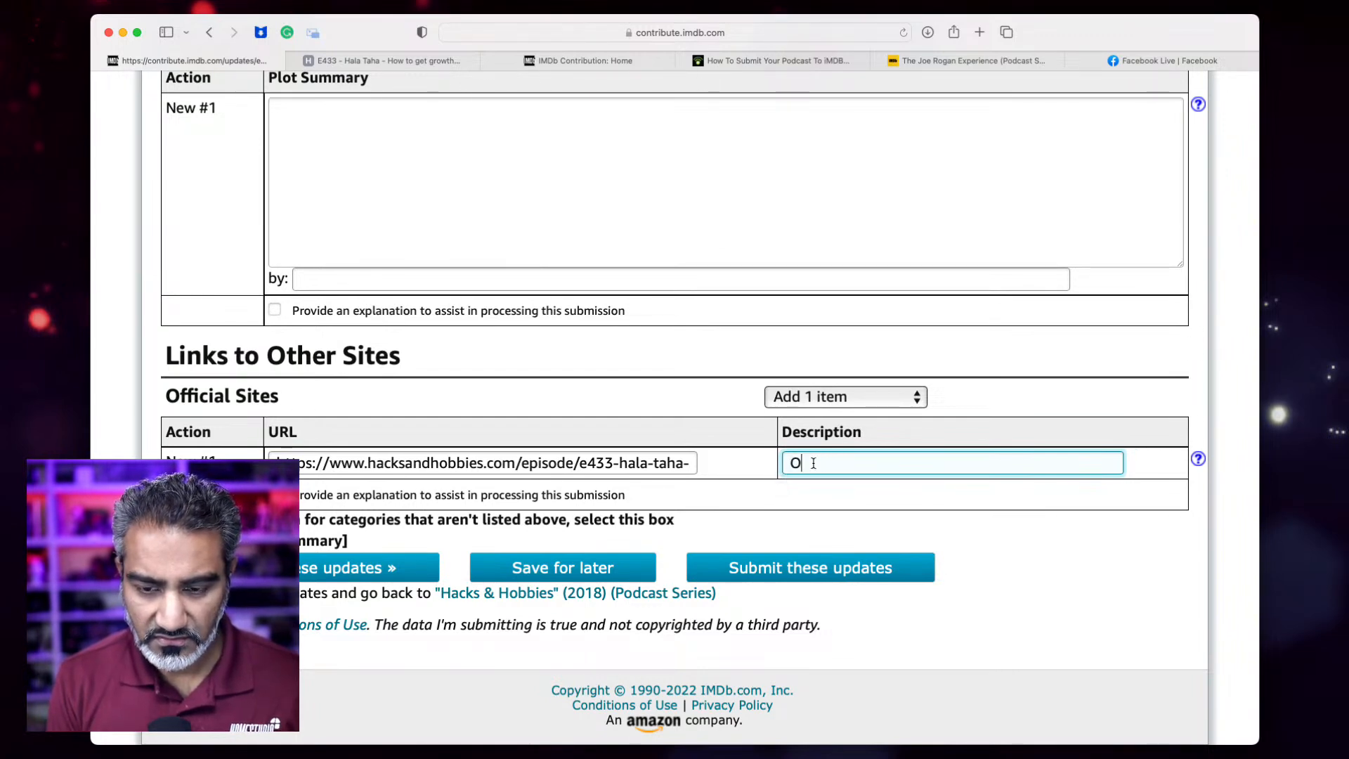
text(Podcast Link)
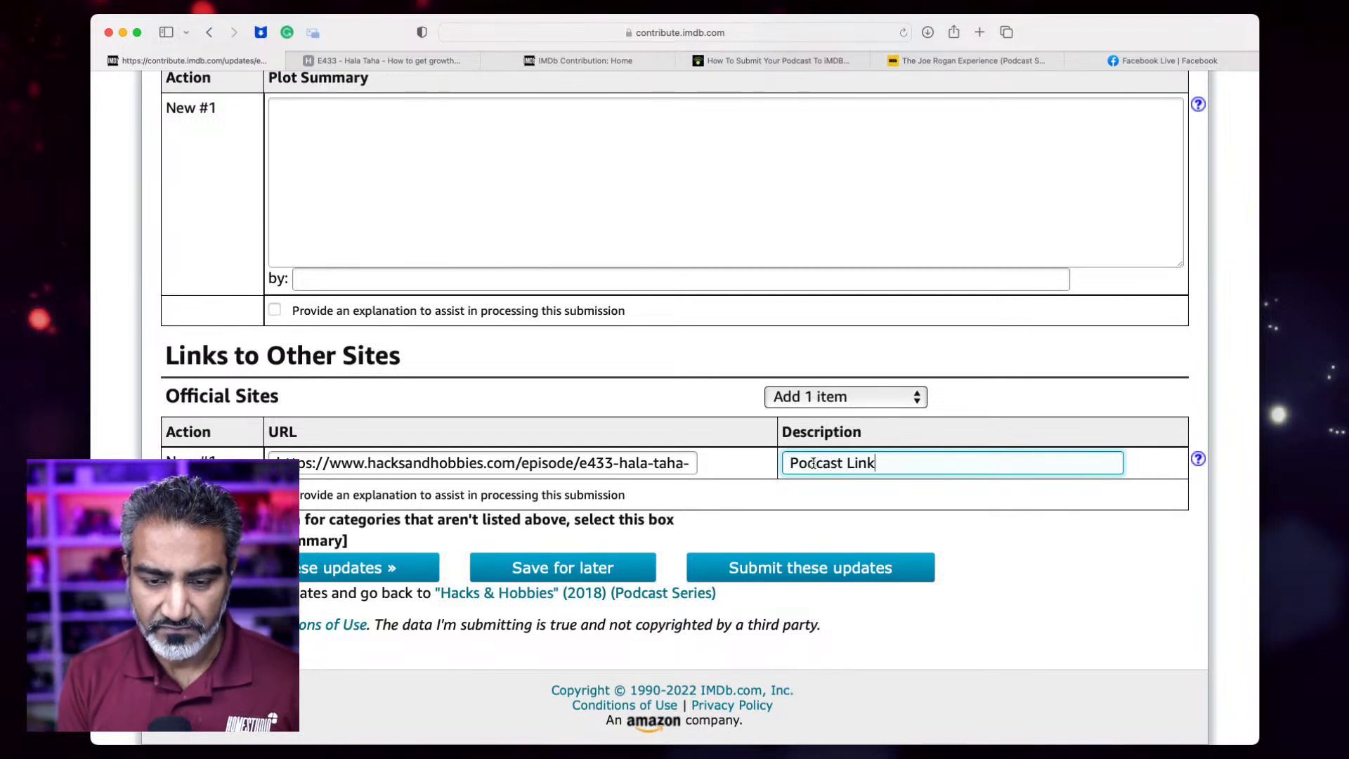
Copy the full episode description from the E433 page on Hacks & Hobbies and paste it as the new Plot Summary
scroll(365, 364, up, 5)
click(396, 345)
click(380, 61)
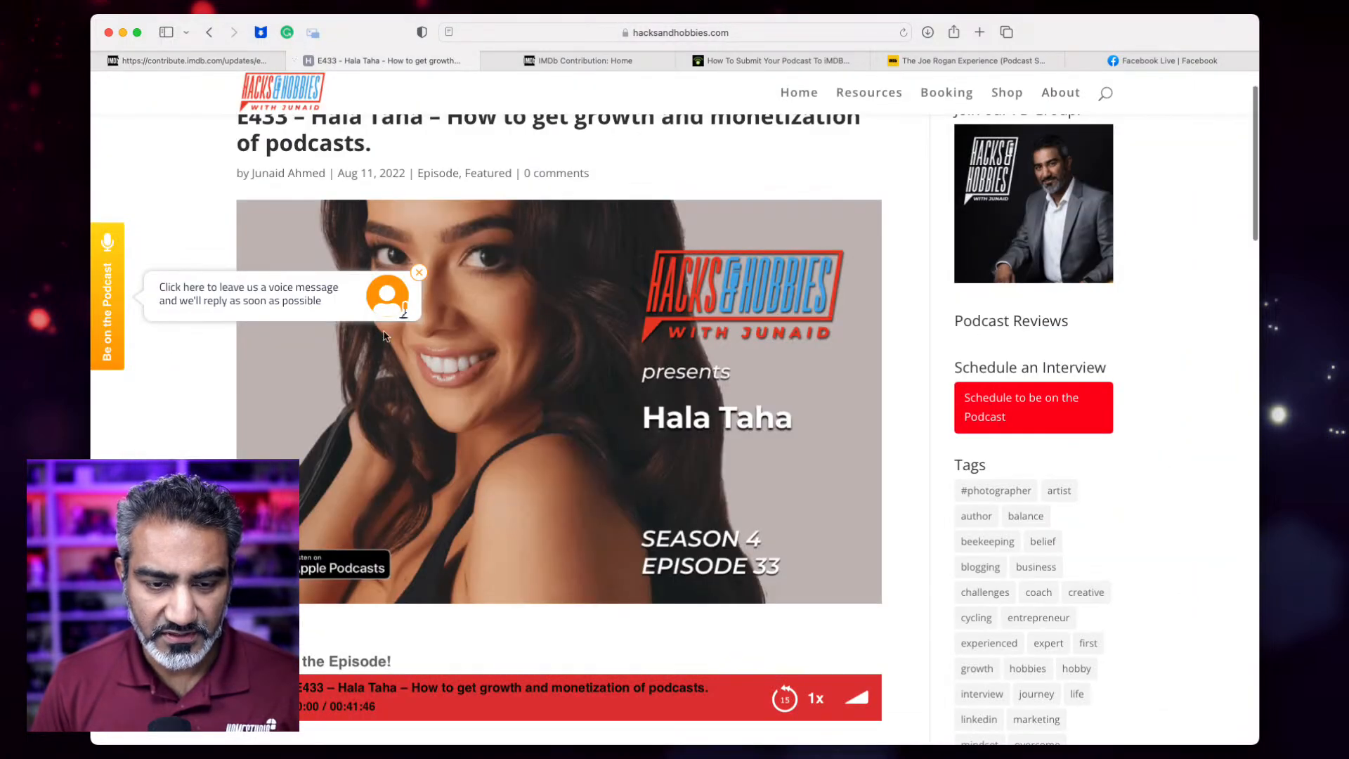
scroll(385, 336, down, 6)
scroll(385, 336, down, 2)
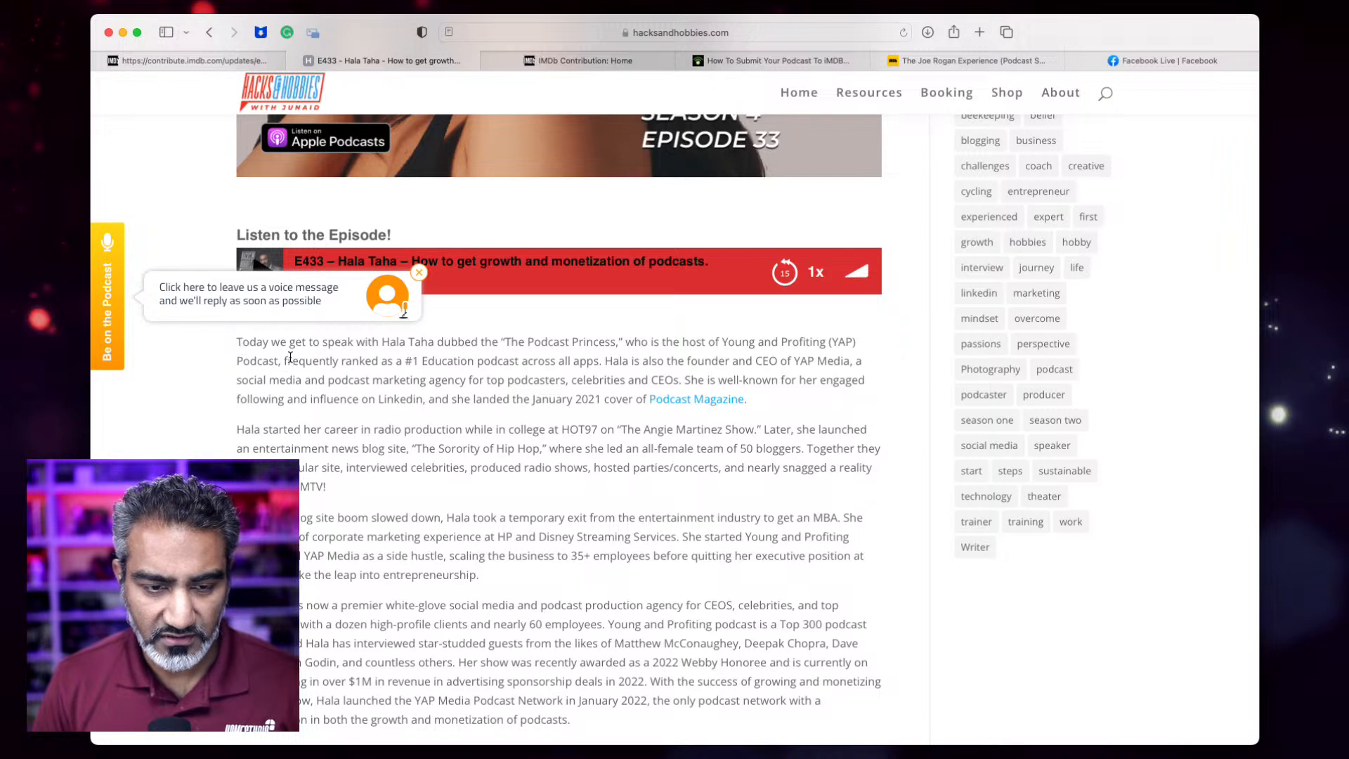
click(418, 273)
drag(249, 349, 324, 429)
scroll(323, 450, down, 6)
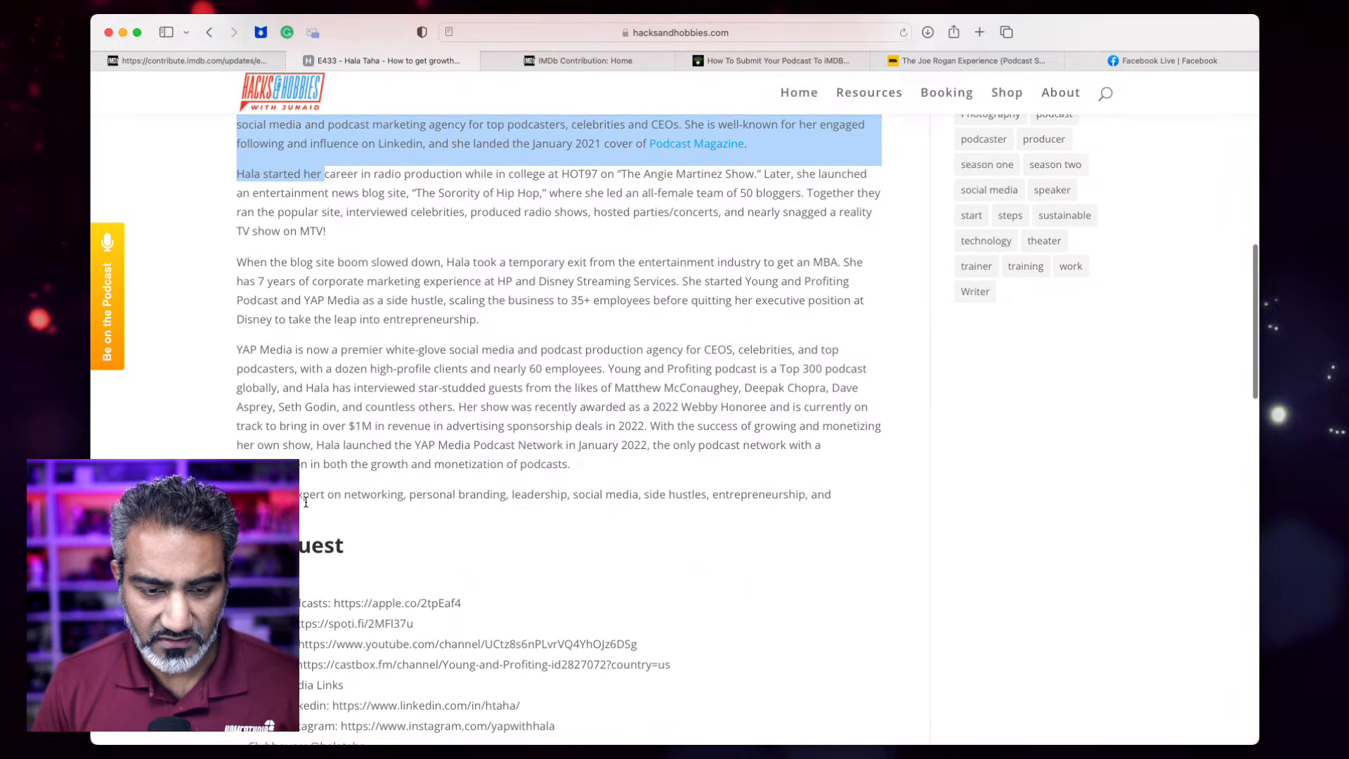
drag(303, 515, 302, 509)
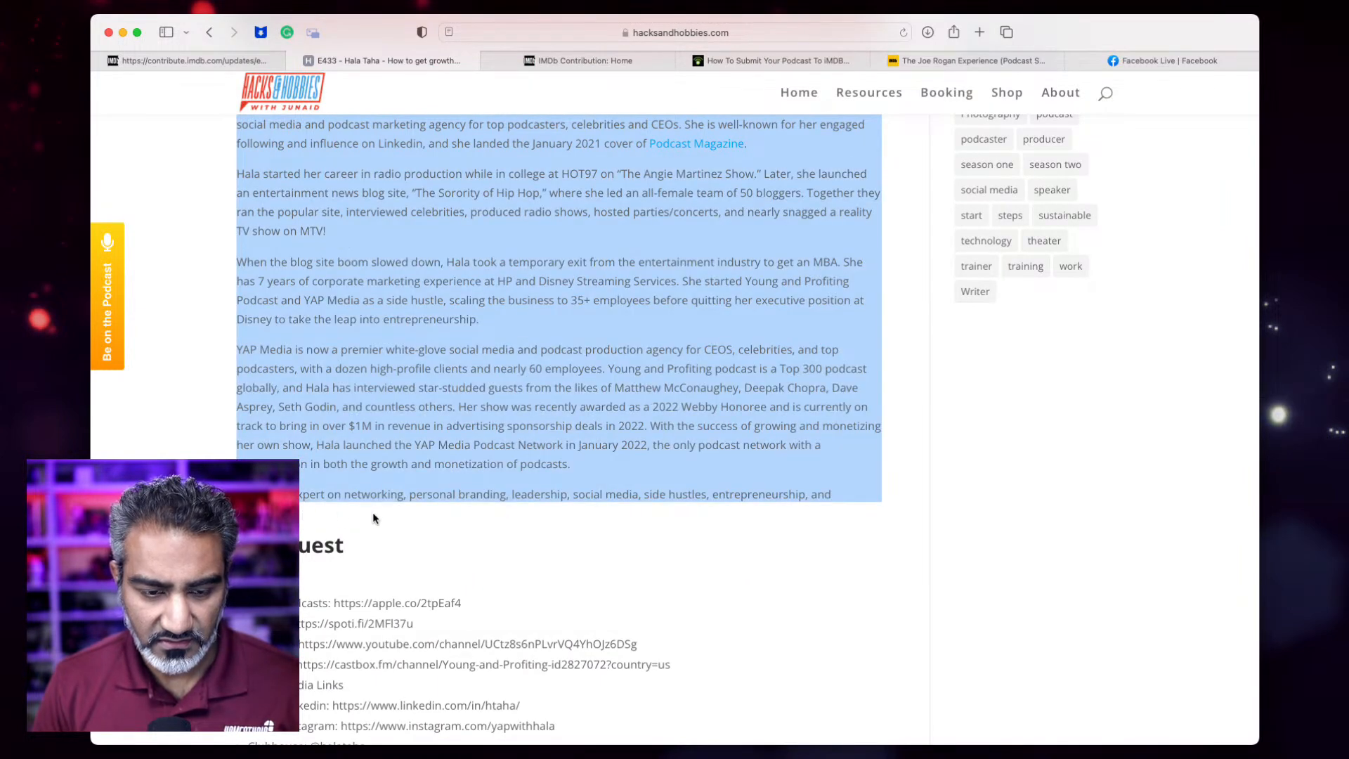
click(247, 61)
key(super+v)
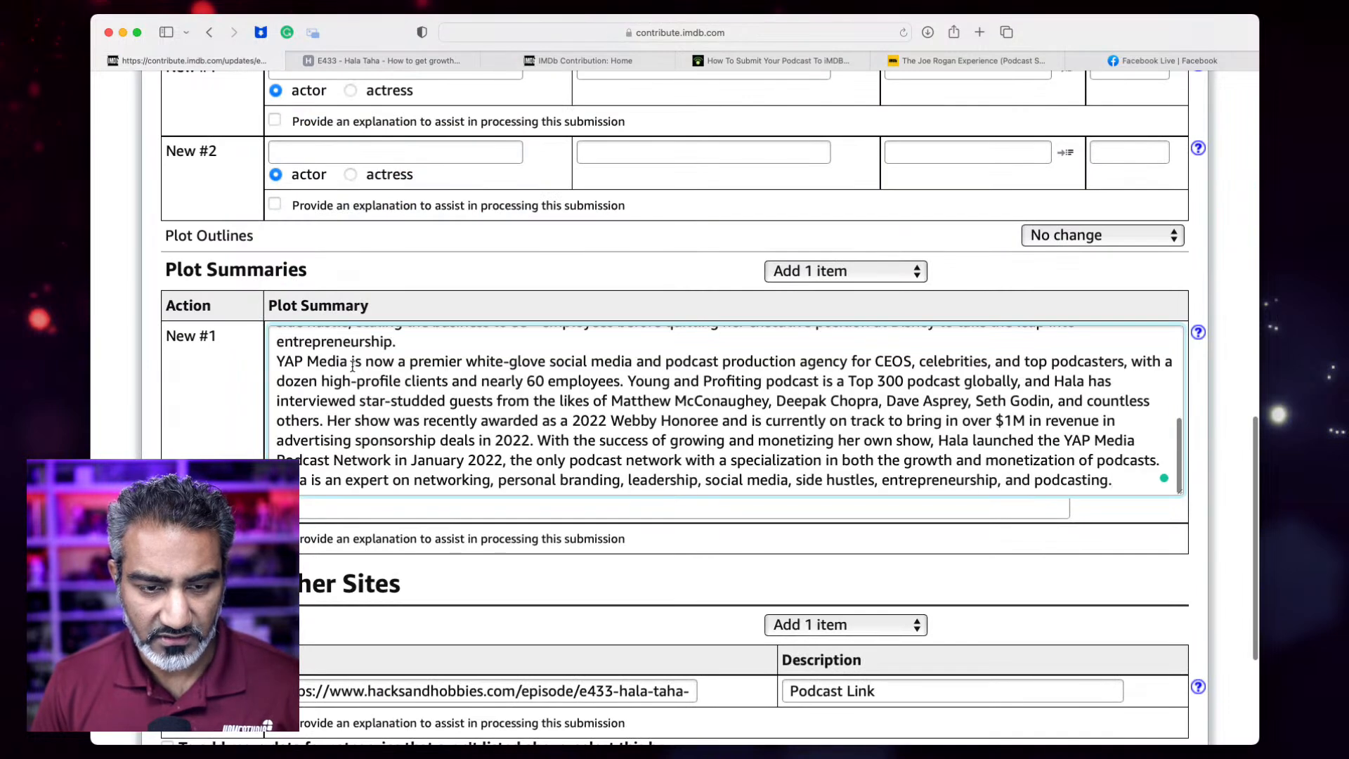
Enter the podcast host's full name as the author of the plot summary
click(463, 514)
text(Junaid Ahmed)
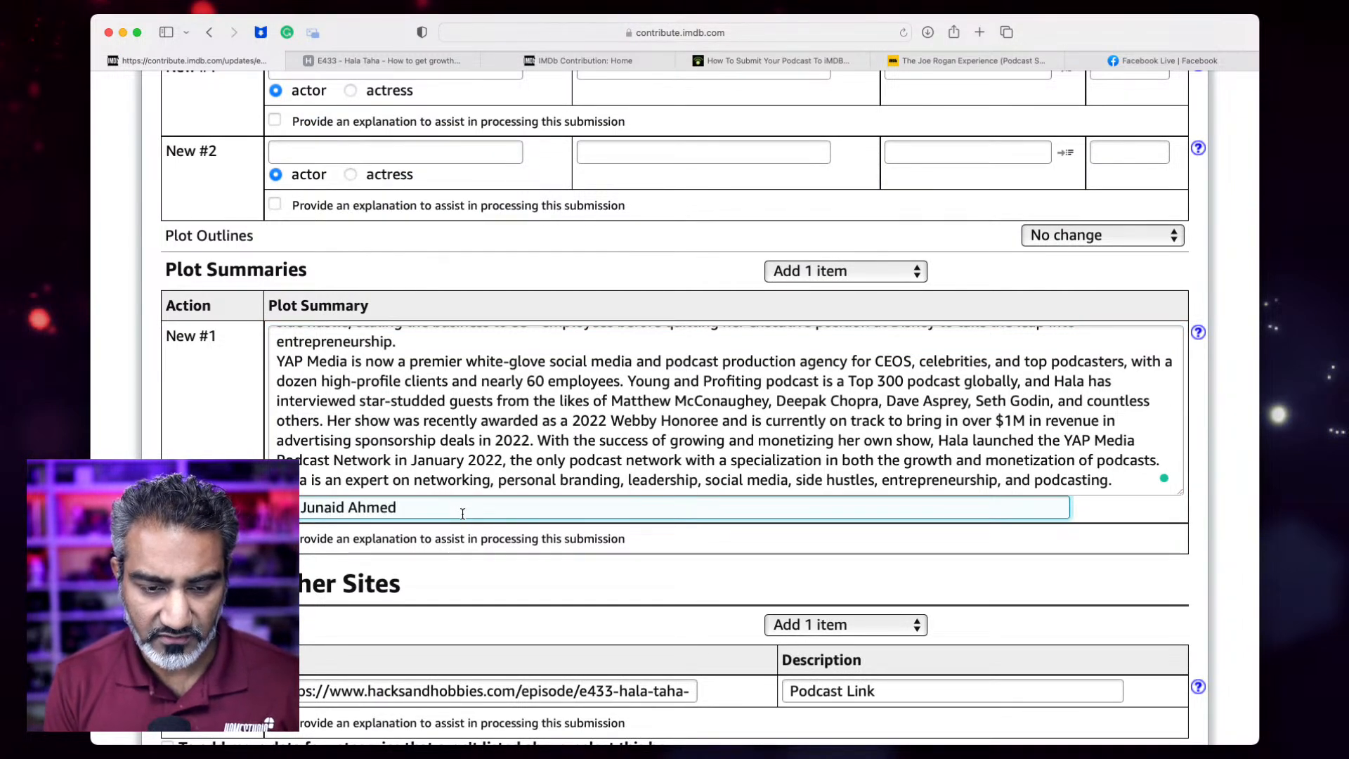
scroll(453, 485, up, 5)
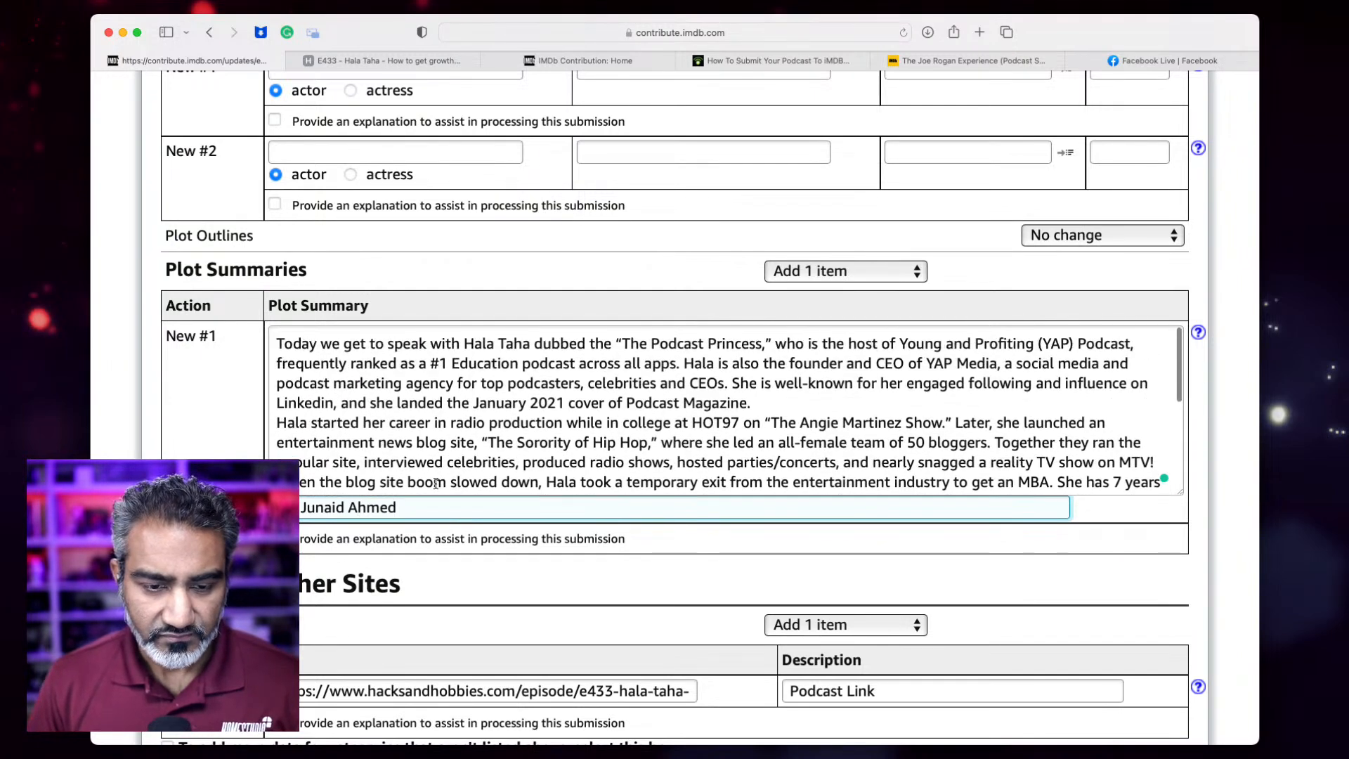
Fill the first cast credit with the host's full name, matching the (III) entry for Producer, Ava (2020), and the character (self)
scroll(453, 486, up, 5)
click(392, 258)
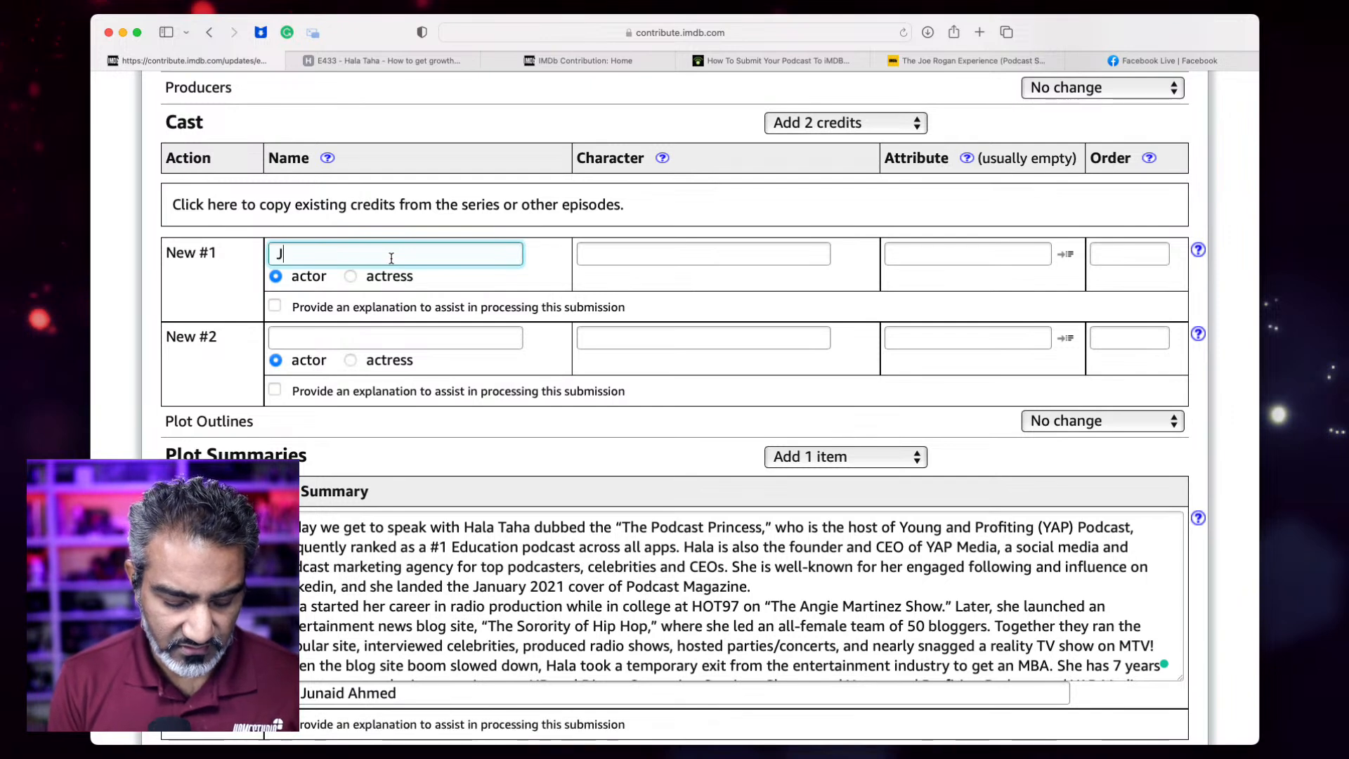
text(Junaid Ahmed)
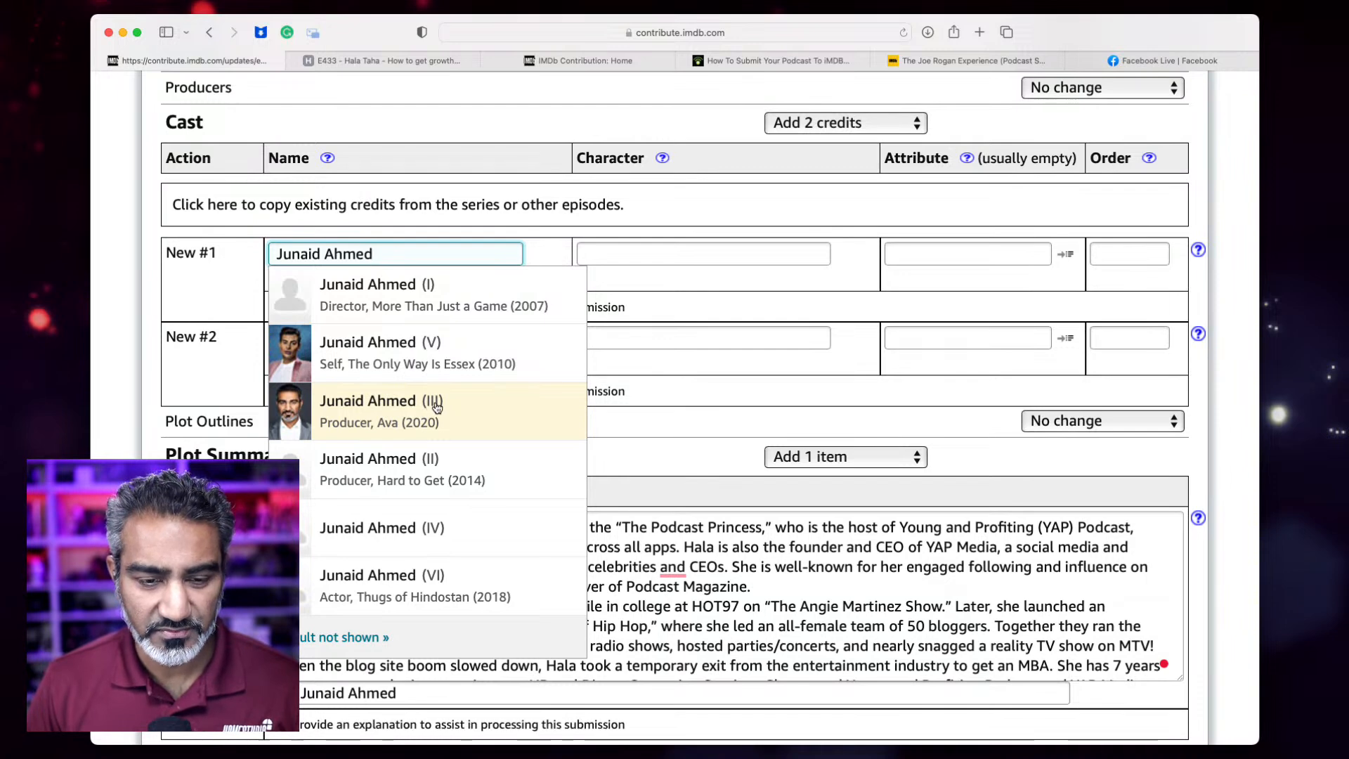
click(386, 402)
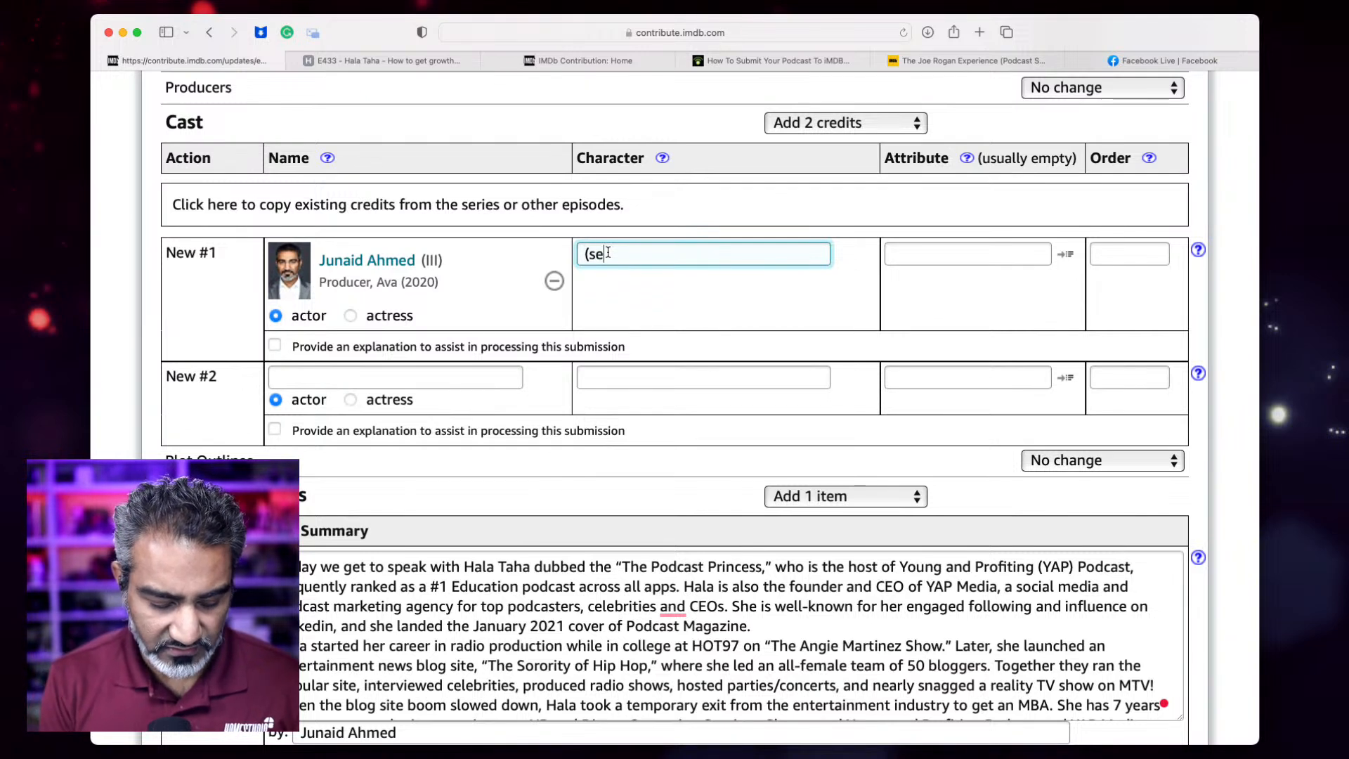
text((self))
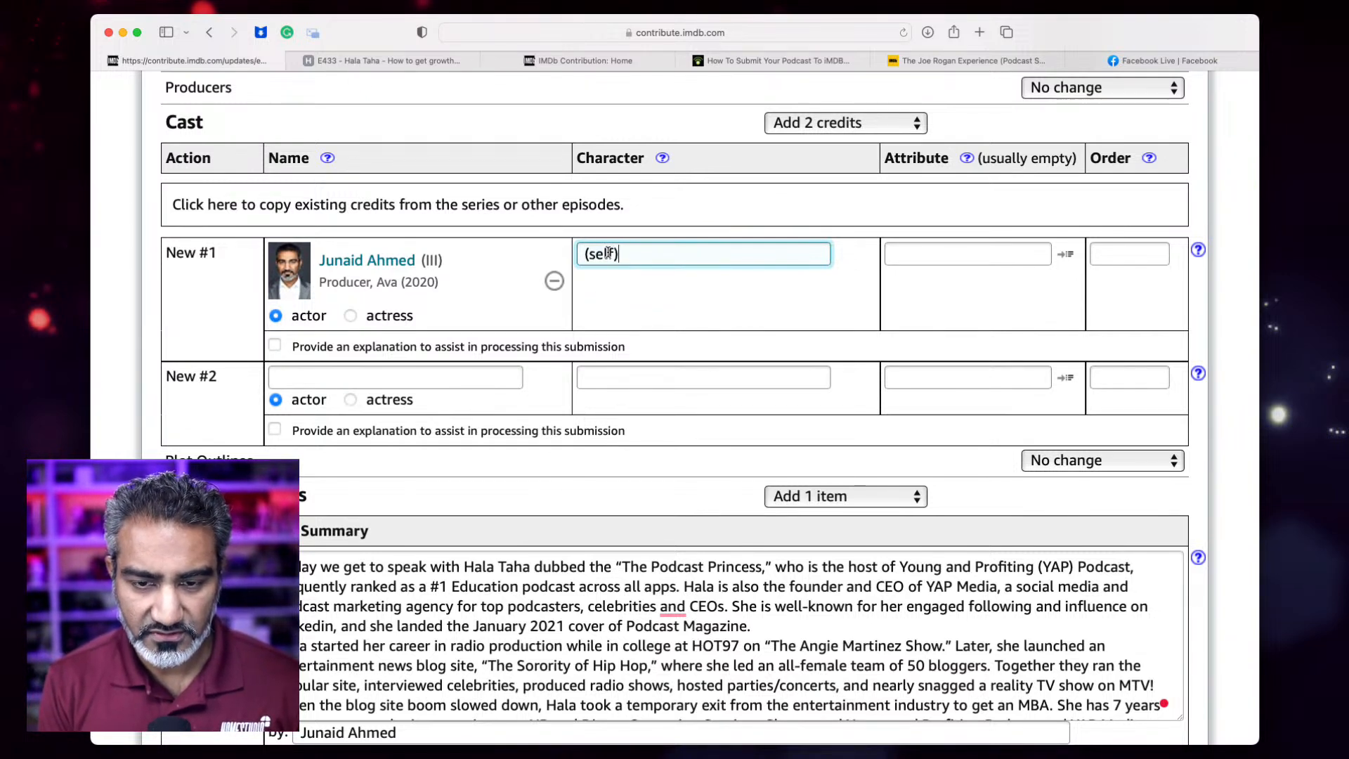
Fill the second cast credit with the guest's matching IMDb entry, credited as actress with the character (self)
click(372, 378)
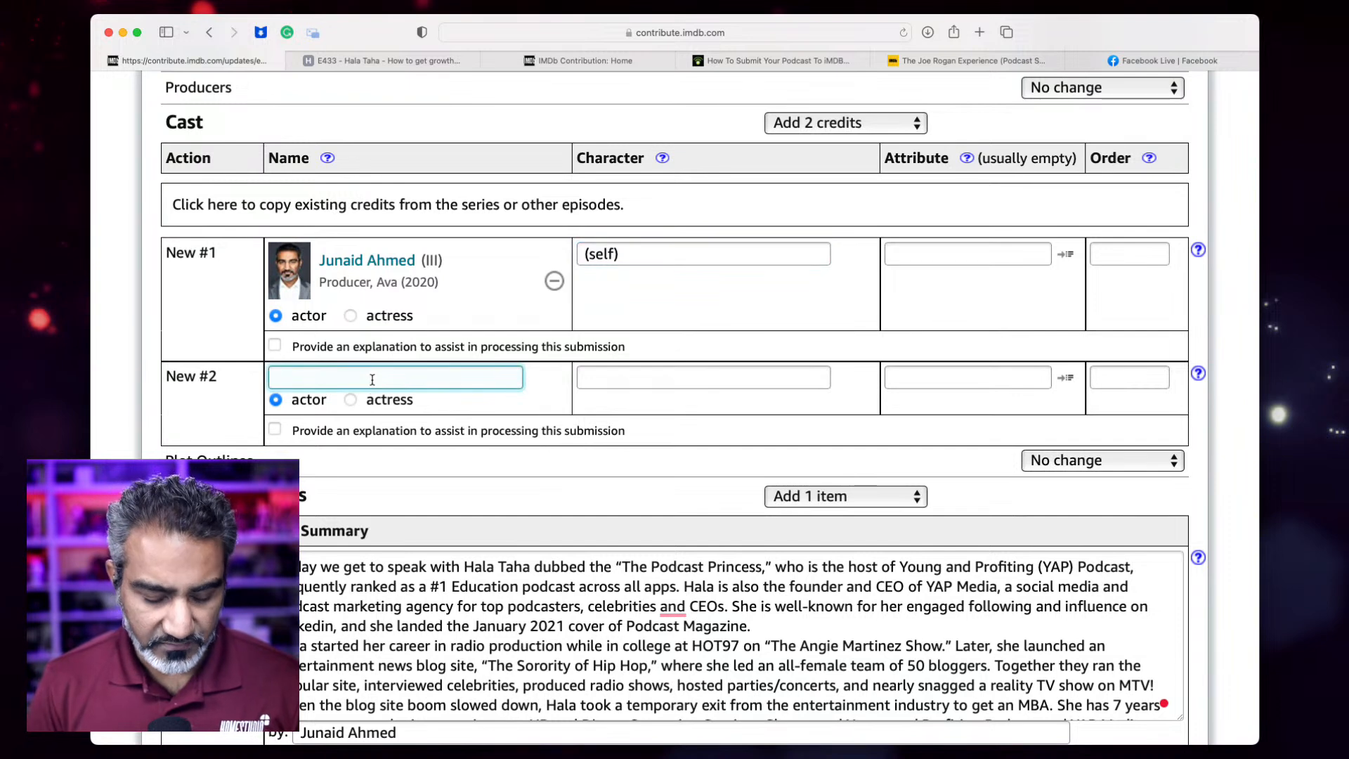
text(Hala)
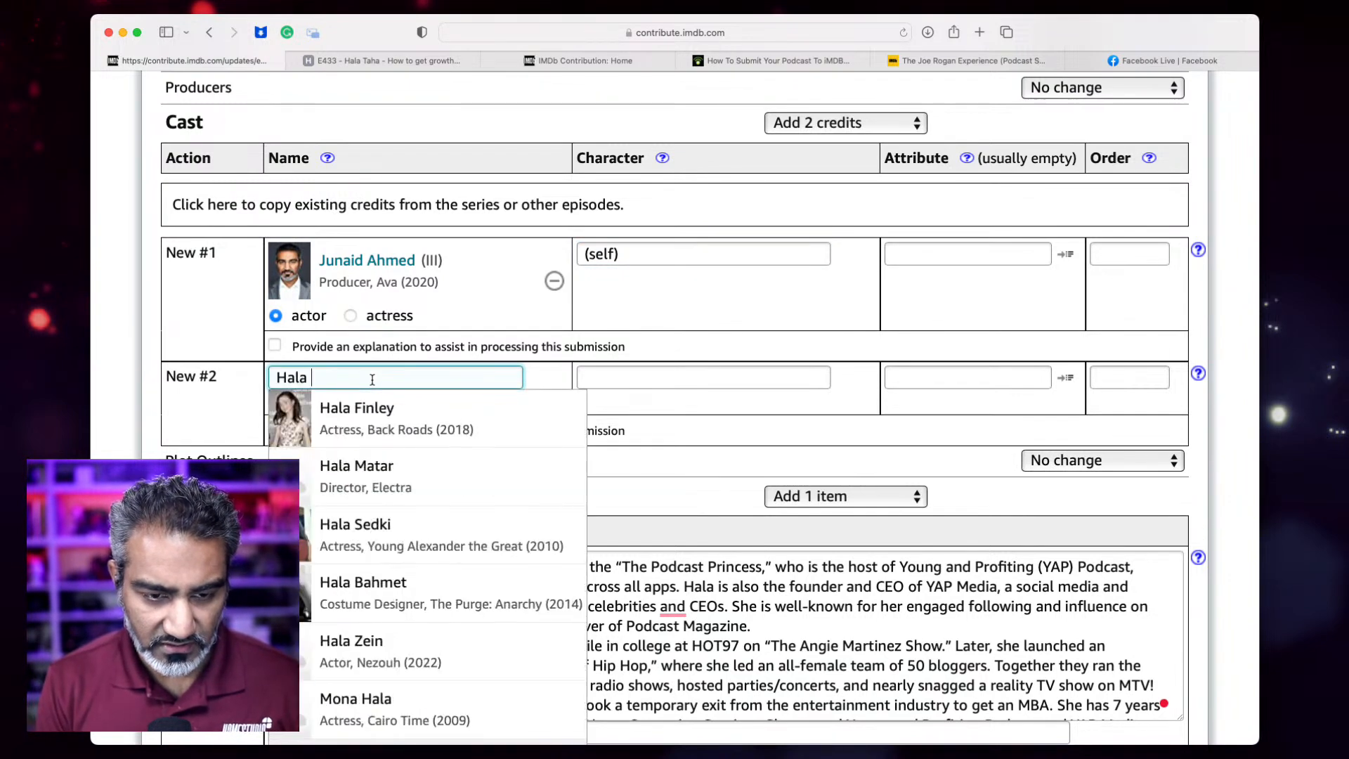
text( Taha)
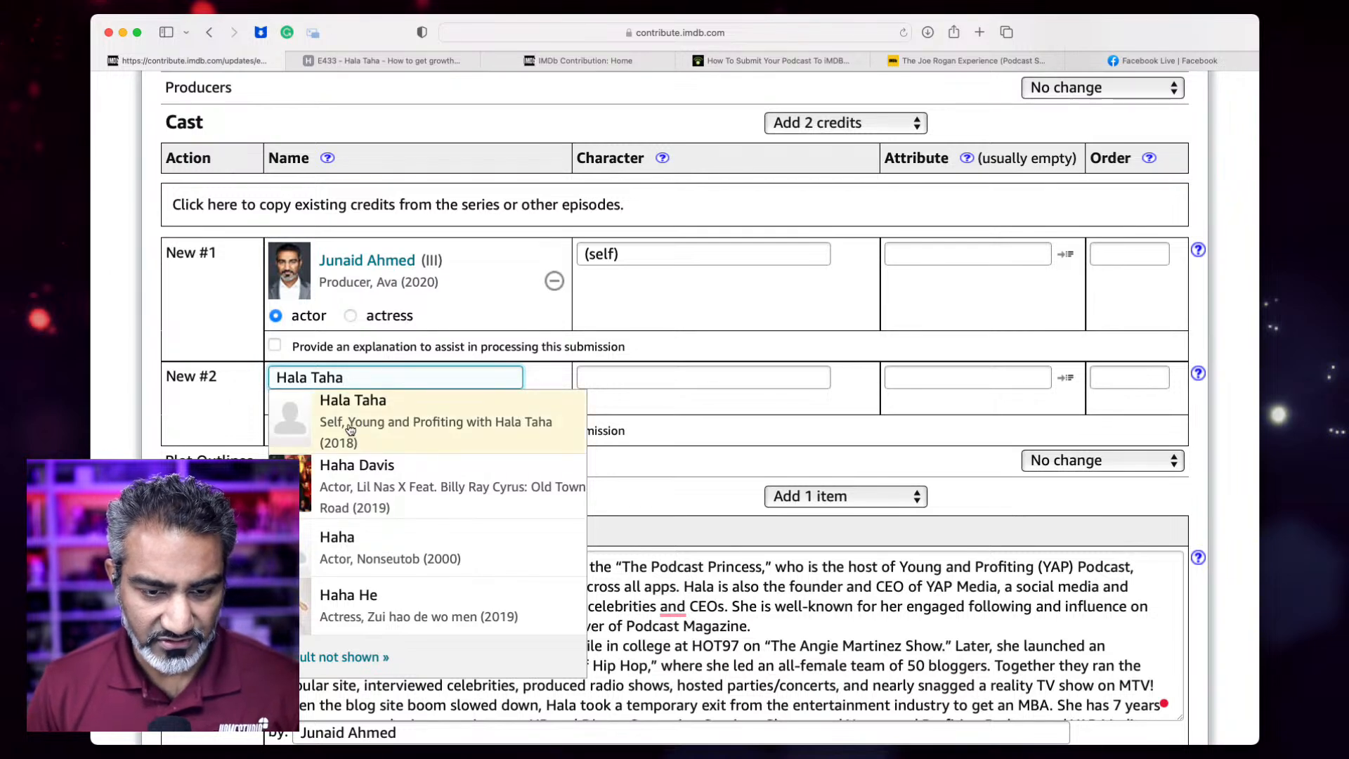
click(475, 431)
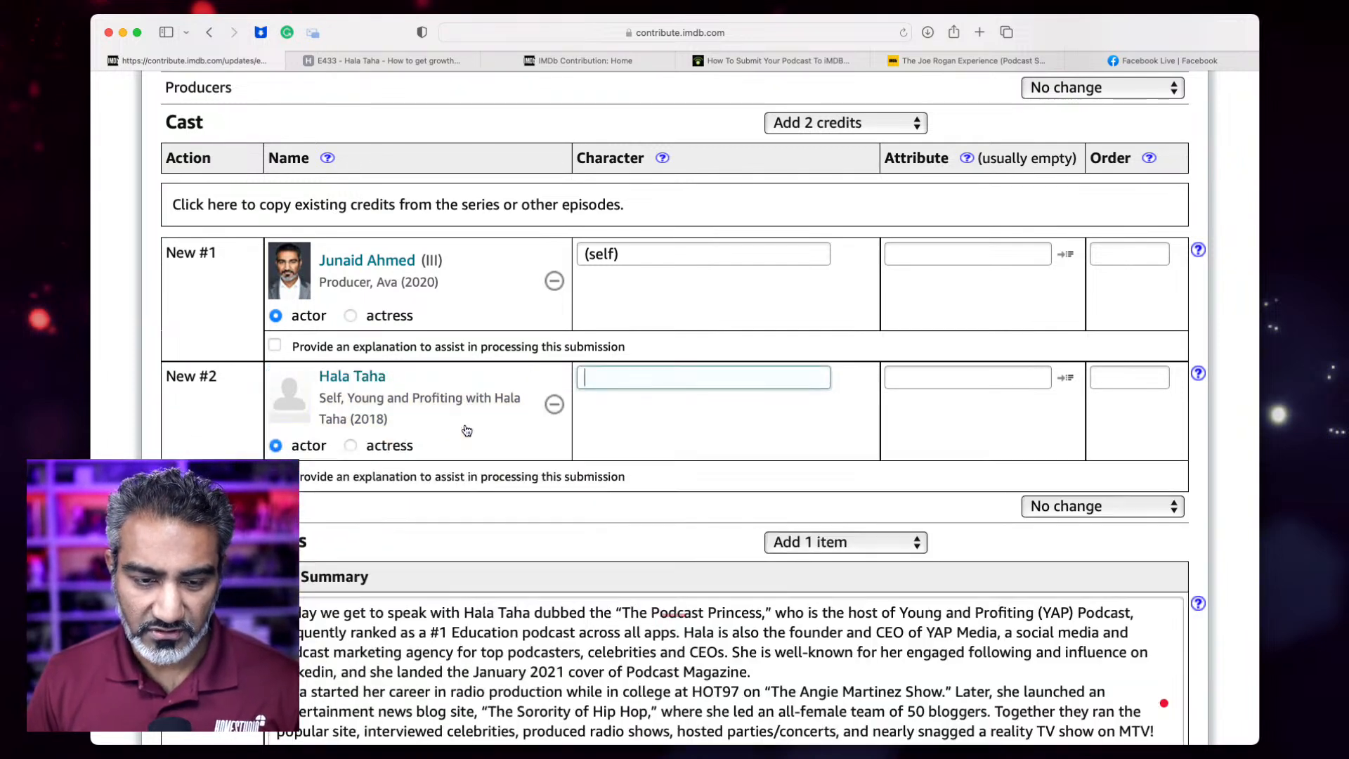
click(350, 446)
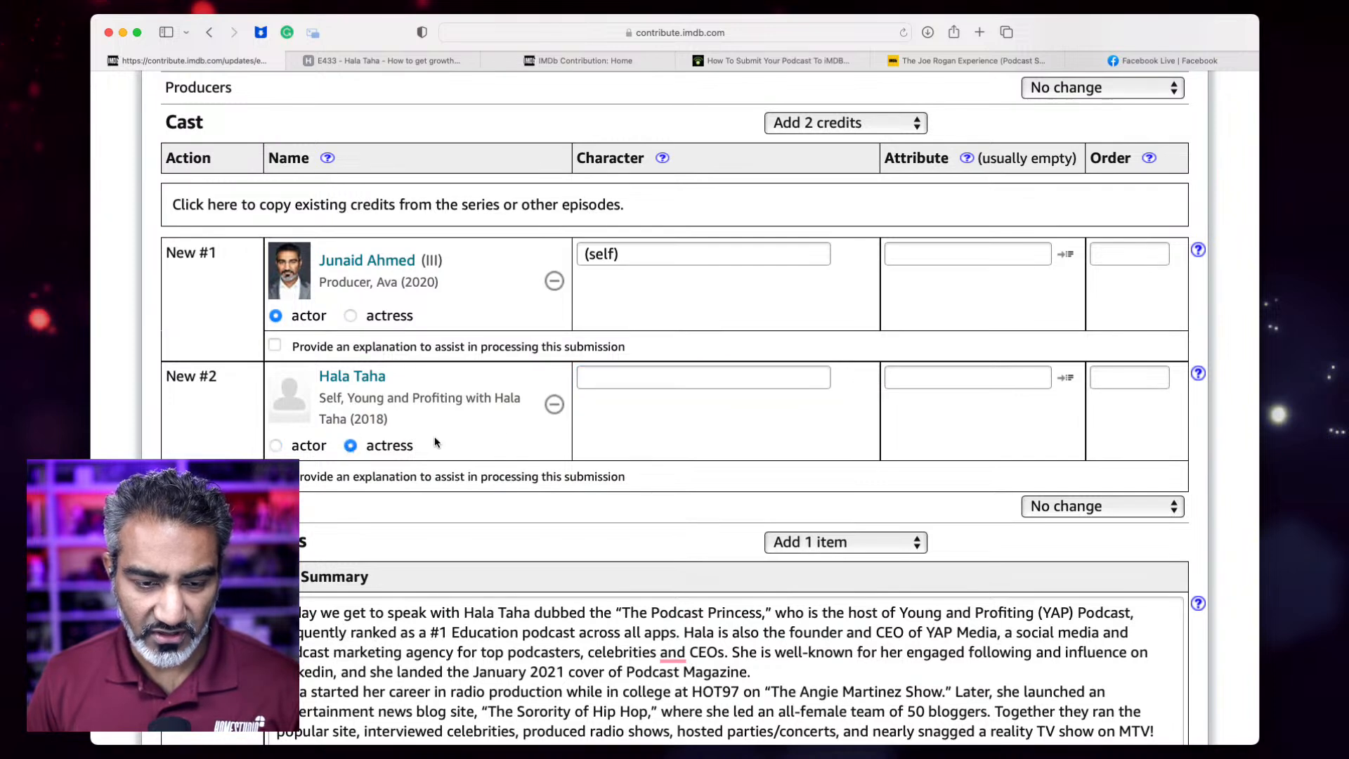
click(617, 387)
text((sel))
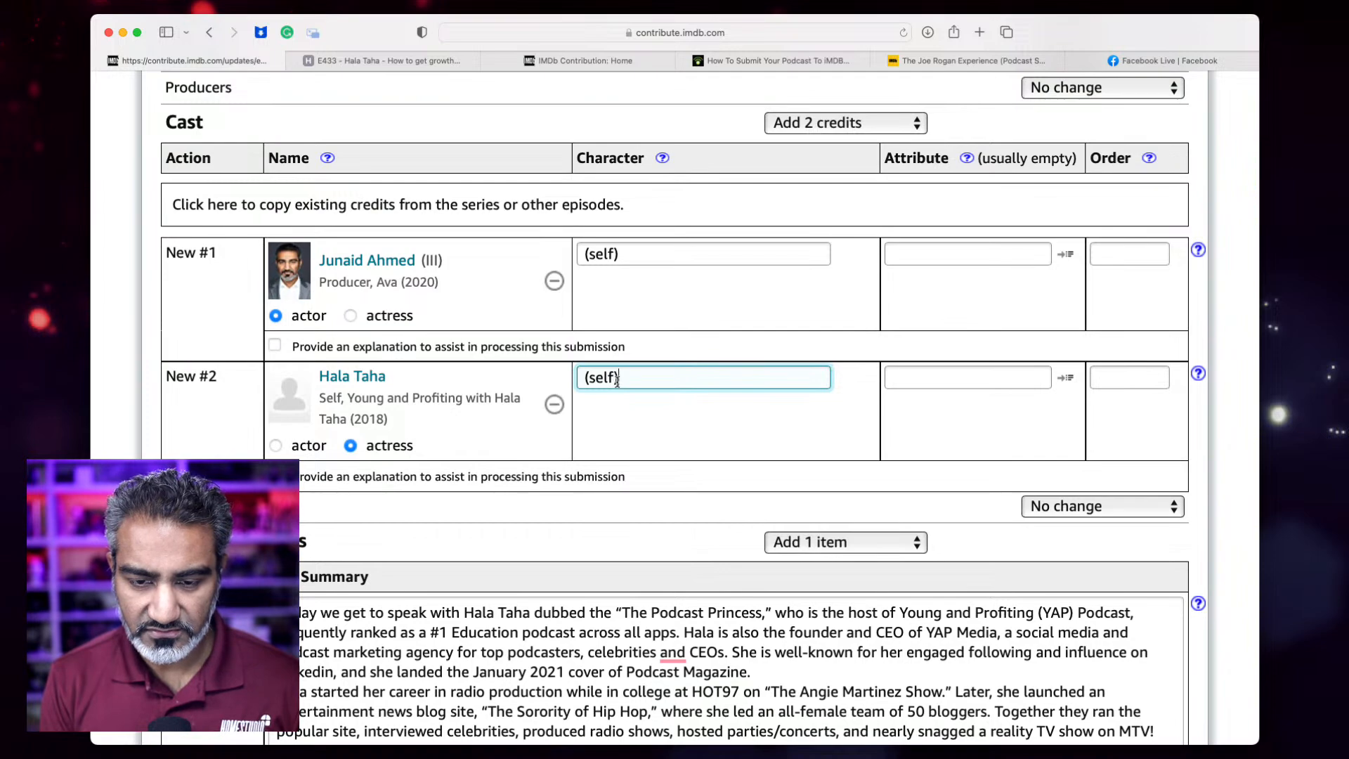
Review the completed episode form and re-check the updates
scroll(294, 385, up, 4)
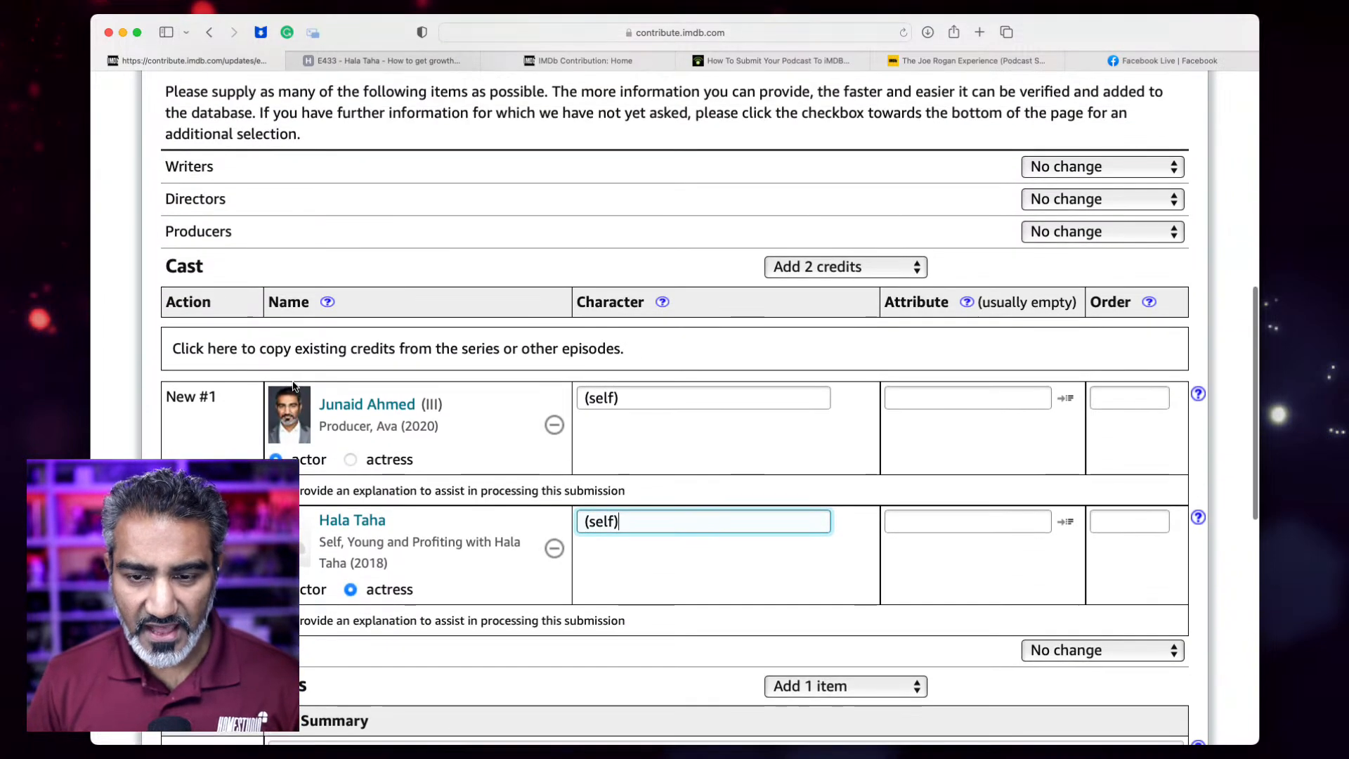
scroll(288, 384, up, 7)
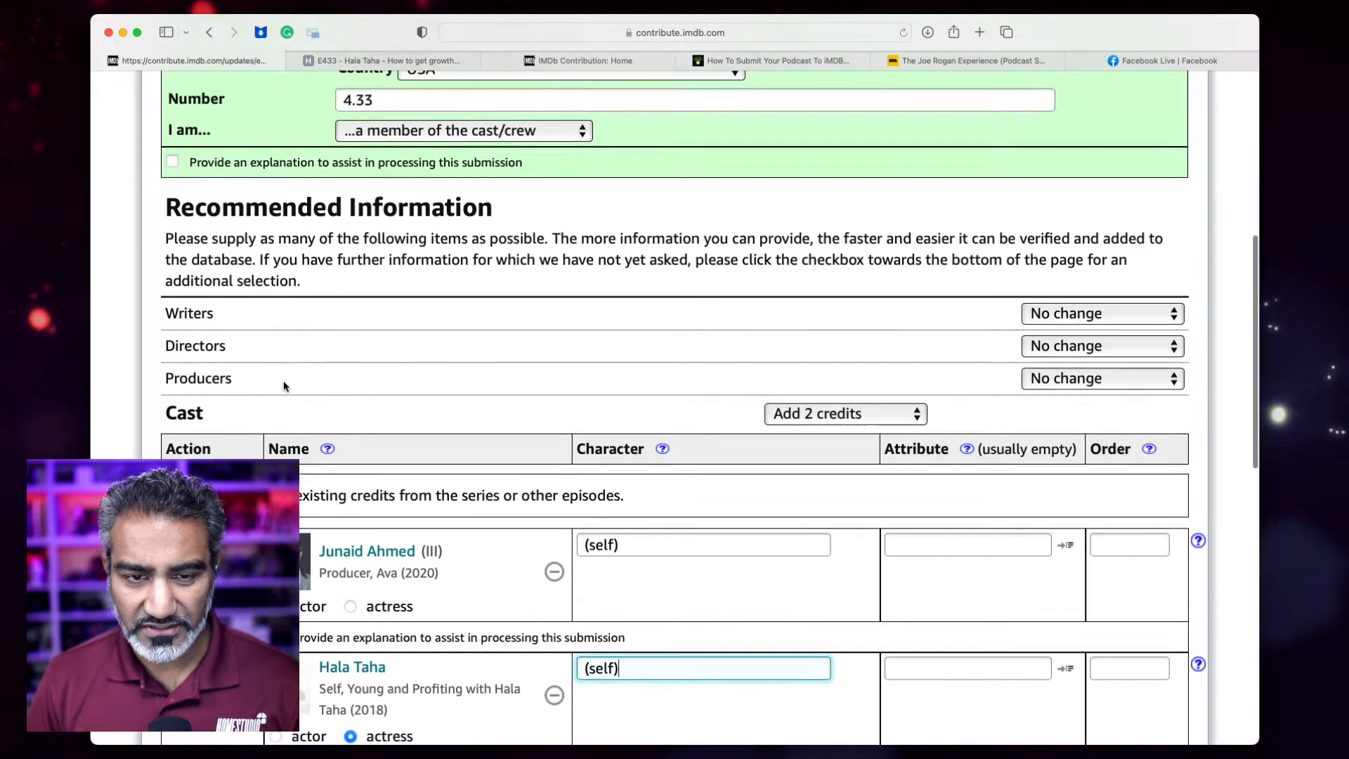
scroll(284, 381, up, 2)
scroll(284, 381, down, 15)
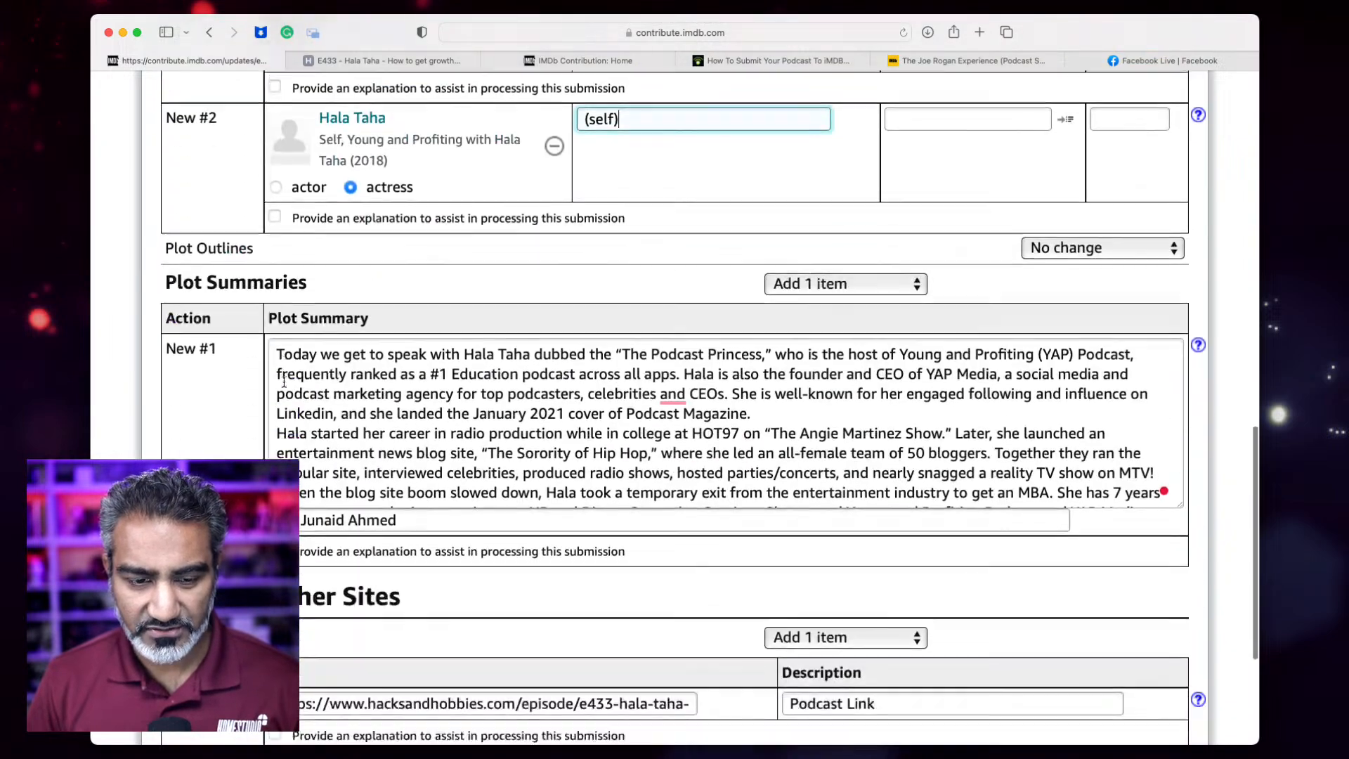
scroll(221, 386, down, 5)
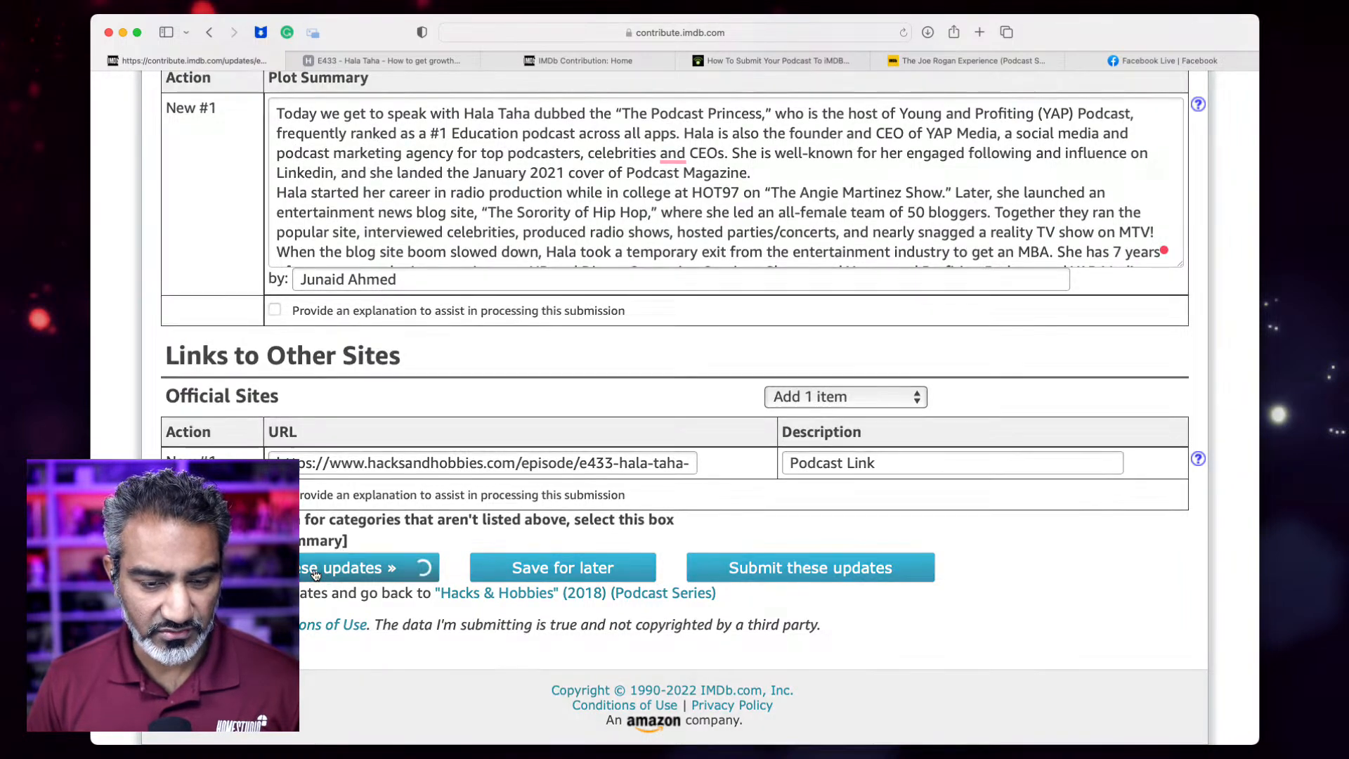
click(418, 568)
Examine the warnings on the cast credits and plot summary, and read through the summary text for the flagged spellings
scroll(675, 408, down, 15)
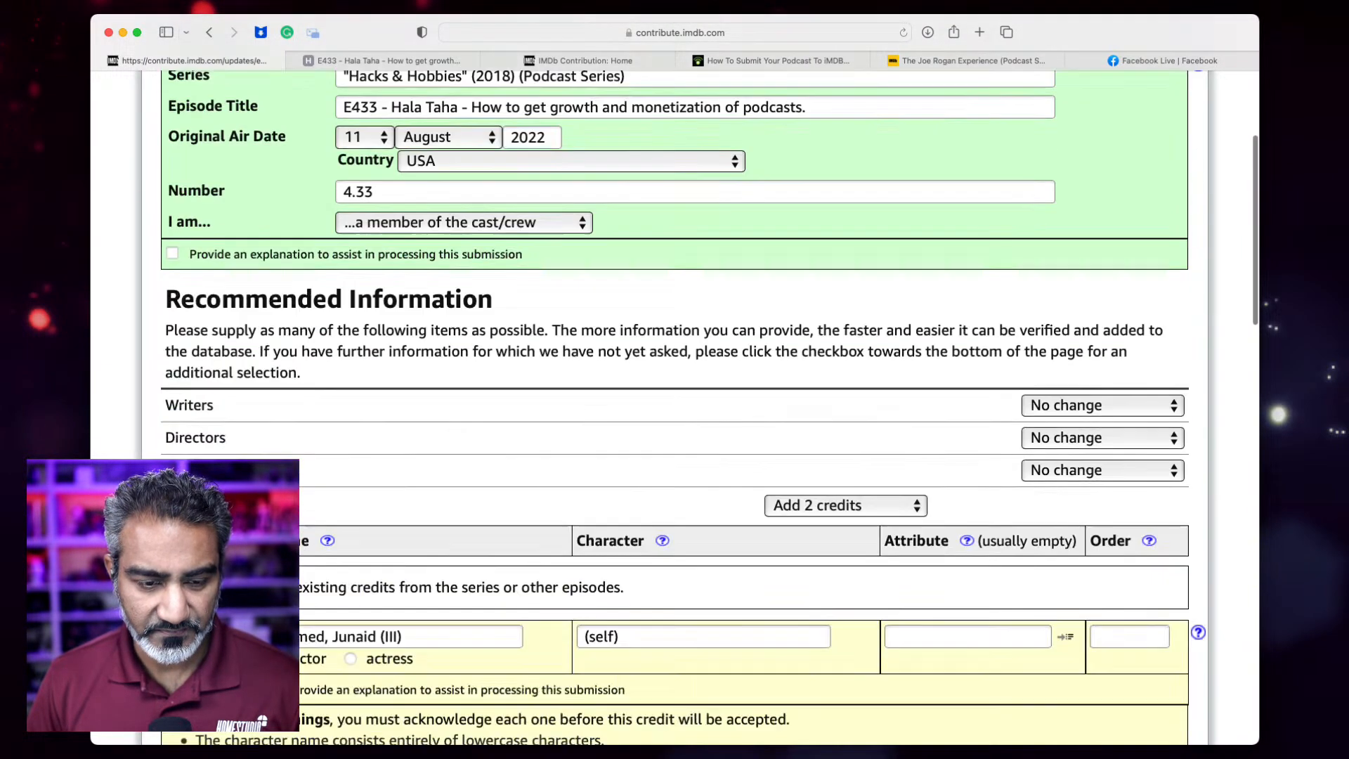
scroll(675, 408, down, 9)
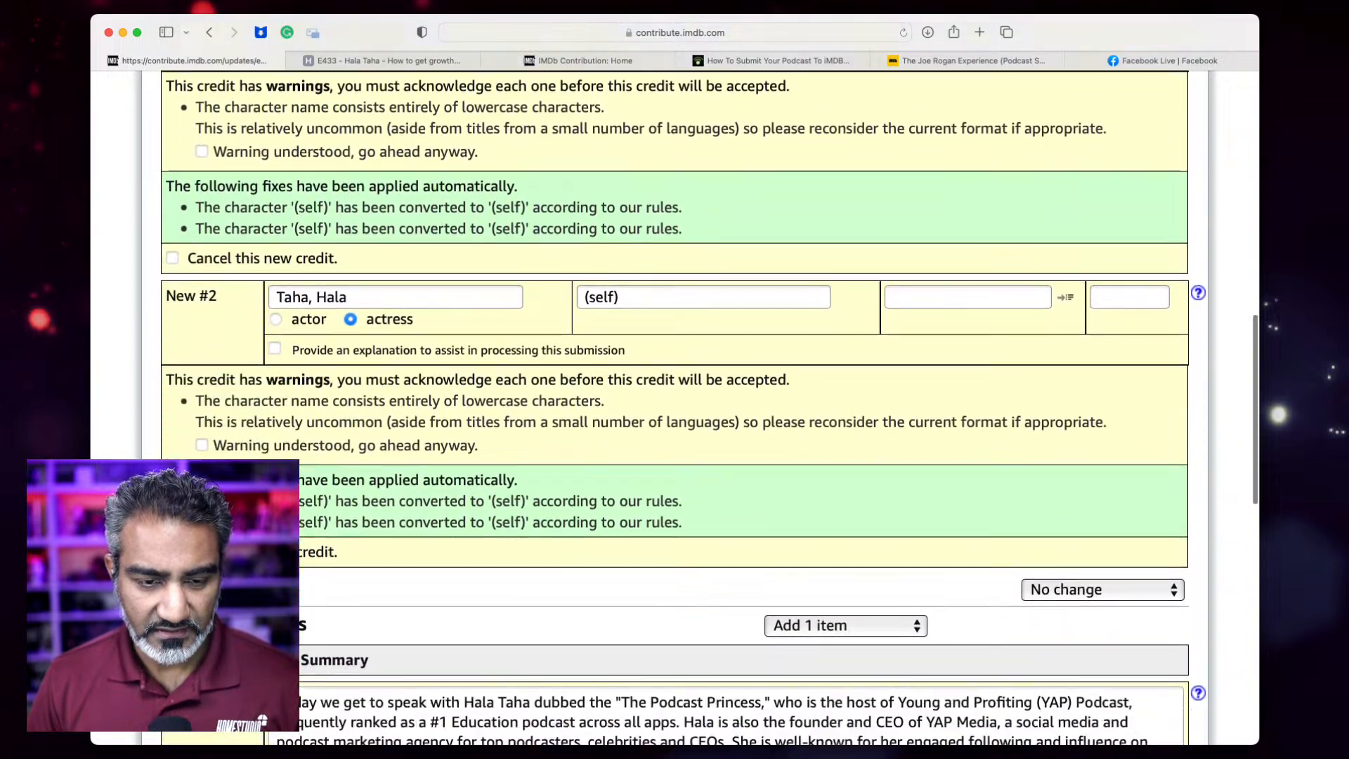
scroll(674, 407, down, 6)
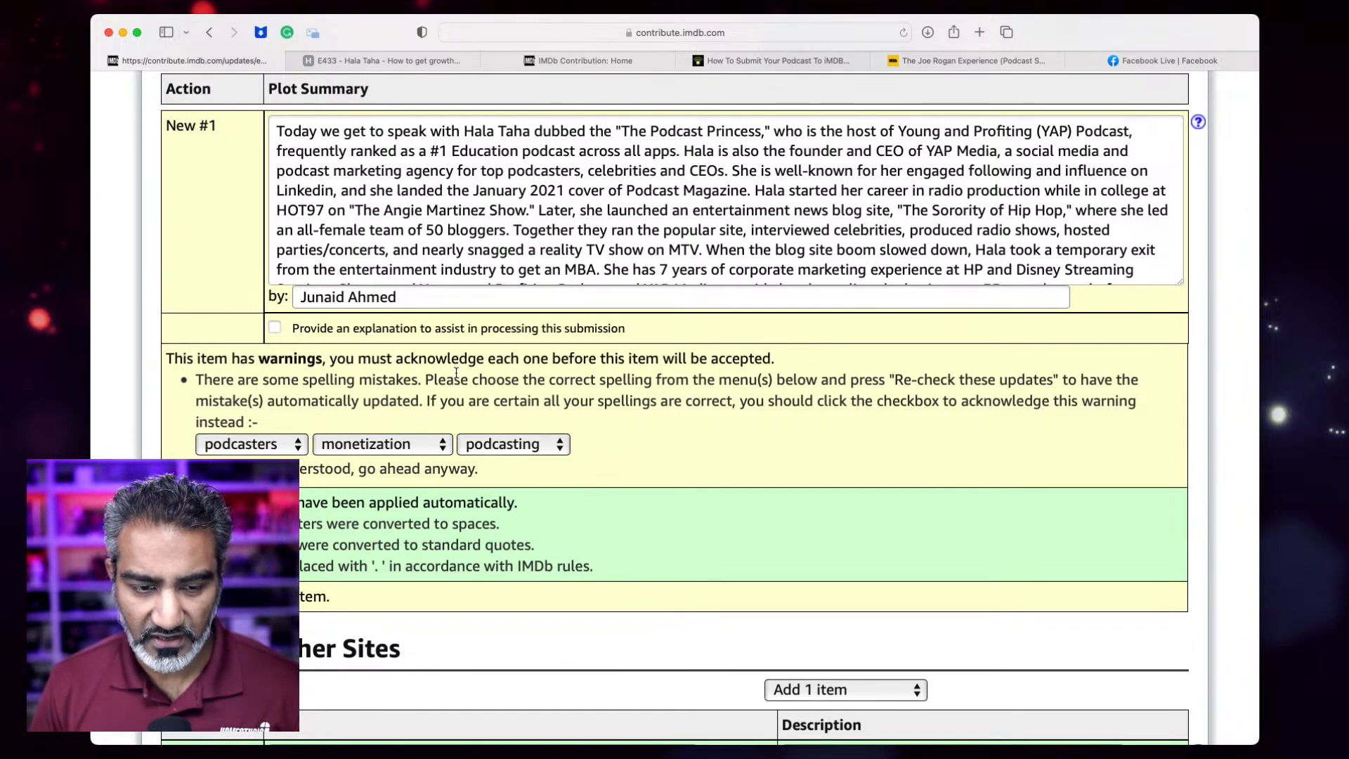
click(539, 153)
scroll(633, 169, down, 3)
scroll(647, 172, up, 4)
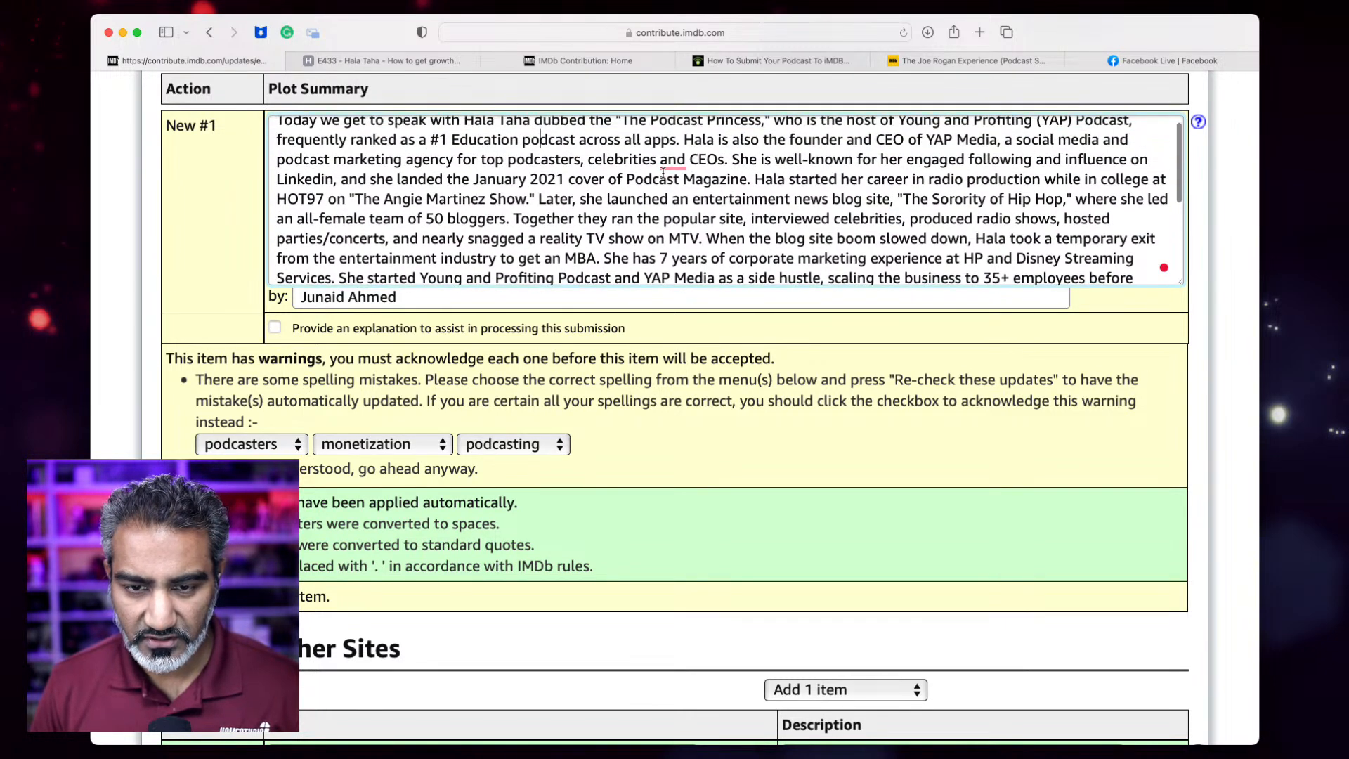
mouse_move(663, 178)
click(665, 218)
scroll(664, 220, down, 1)
scroll(665, 219, down, 5)
drag(1180, 285, 1188, 287)
click(1164, 279)
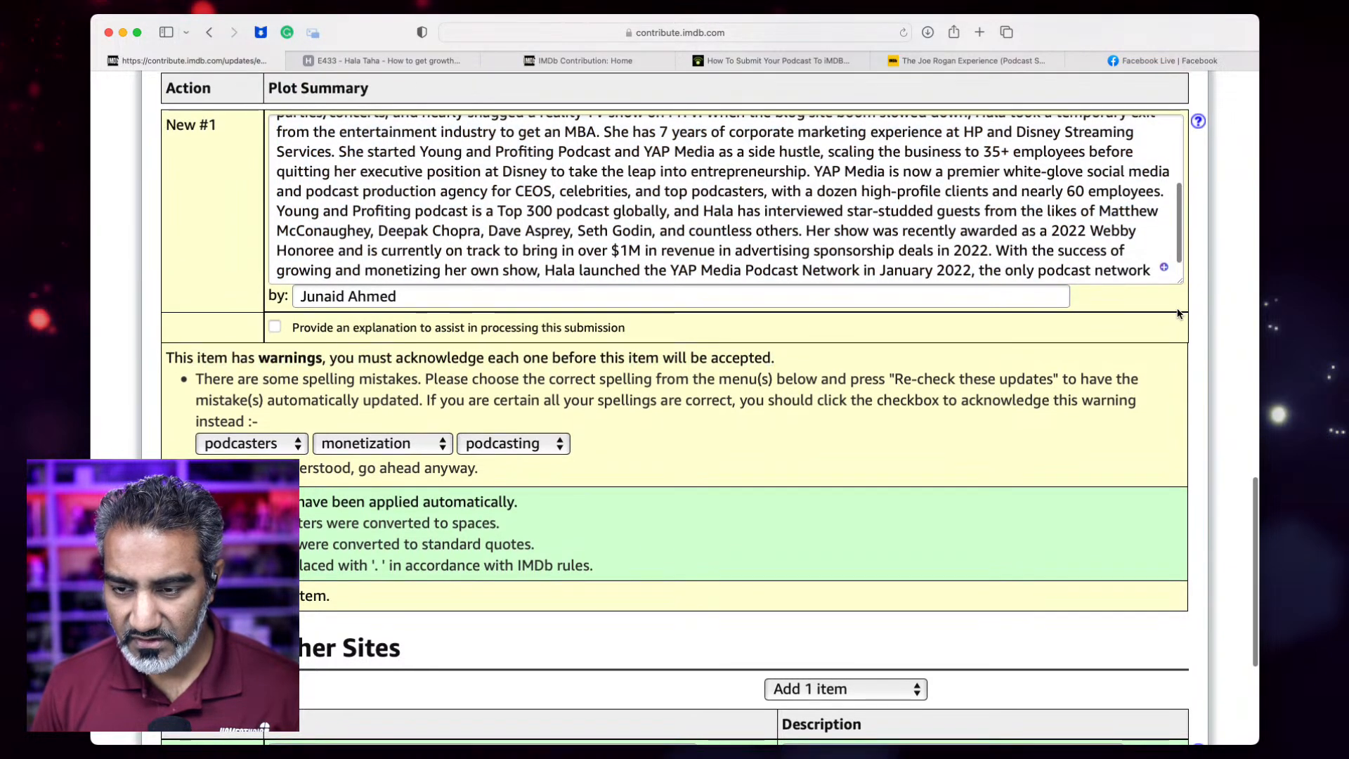
drag(1184, 286, 1178, 320)
scroll(1169, 331, up, 4)
click(1168, 330)
scroll(392, 384, down, 5)
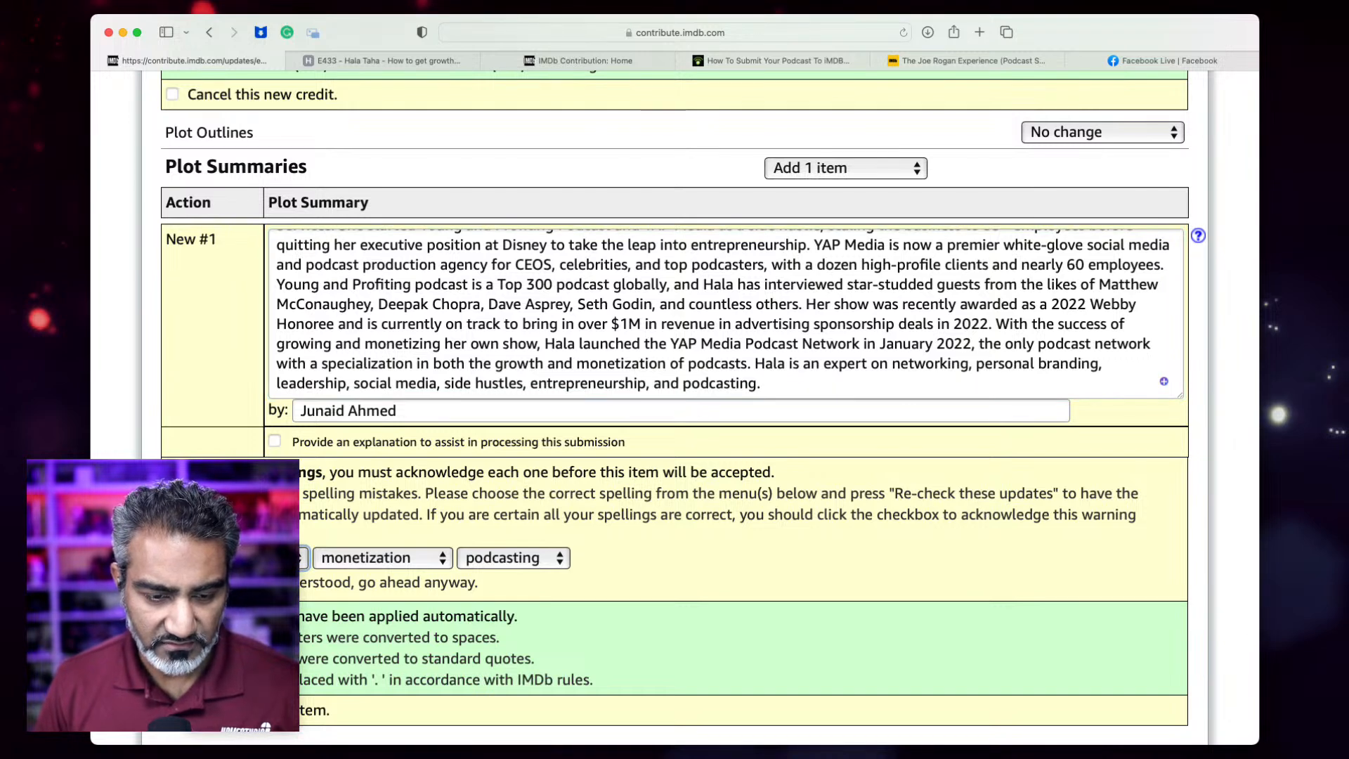
Keep monetization and podcasting as the chosen spellings for the plot summary's flagged words
click(349, 557)
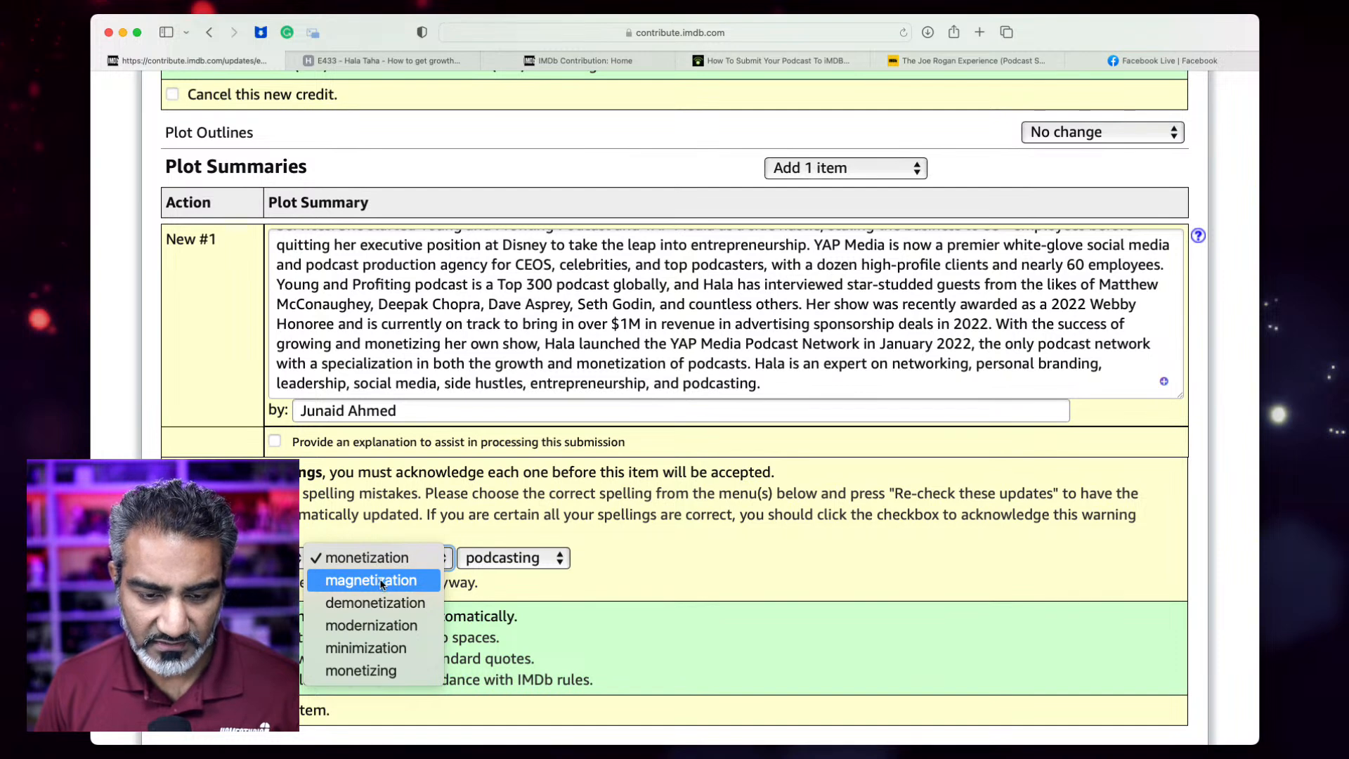
click(388, 559)
click(476, 559)
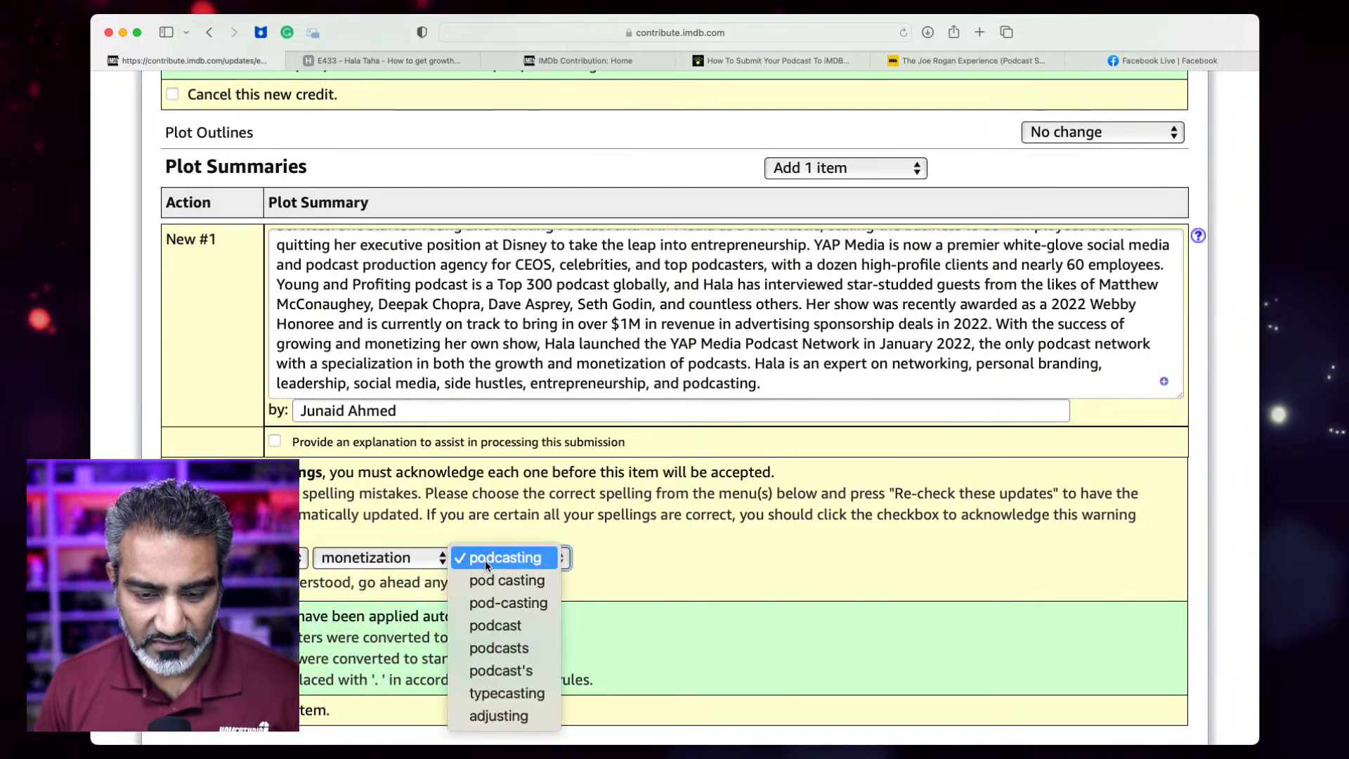
click(484, 559)
Examine the automatic fixes applied to the plot summary and the warning on the second cast credit
scroll(483, 559, down, 3)
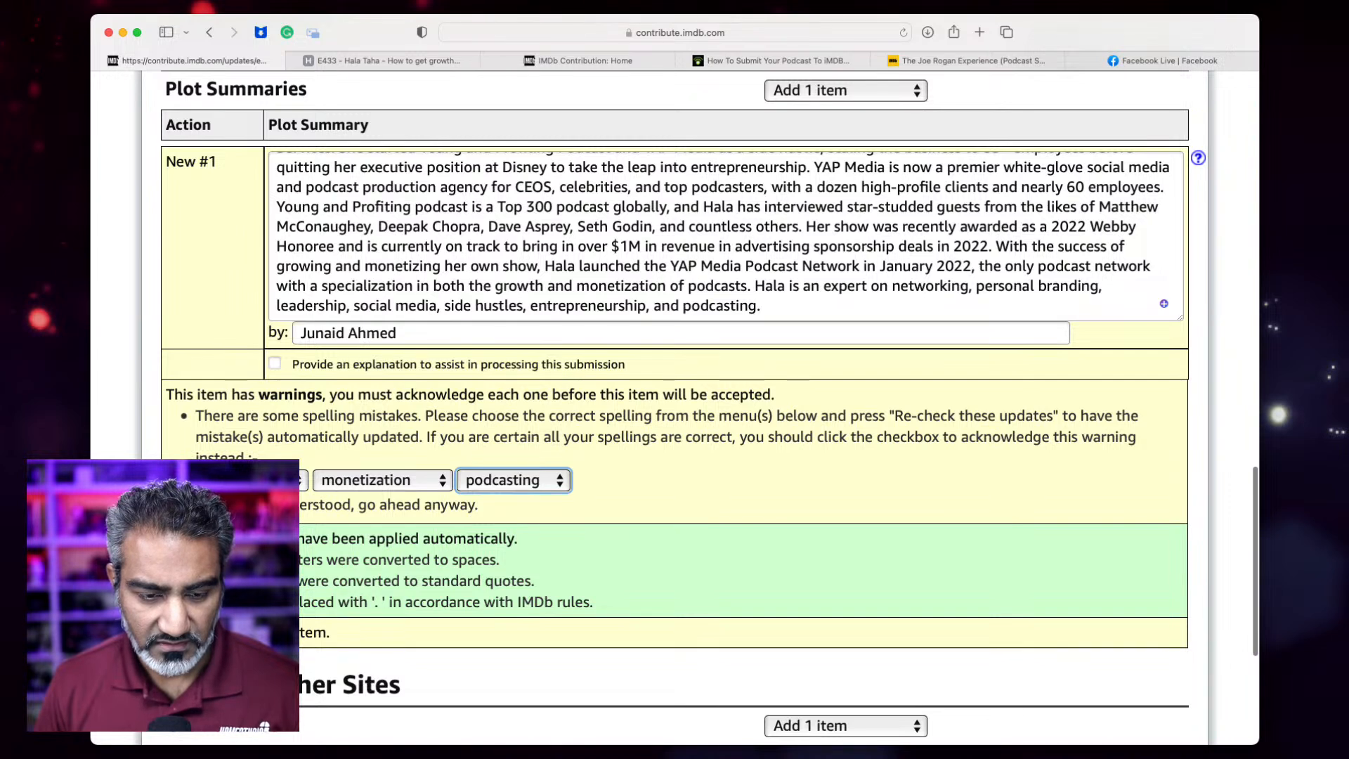
drag(369, 602, 385, 603)
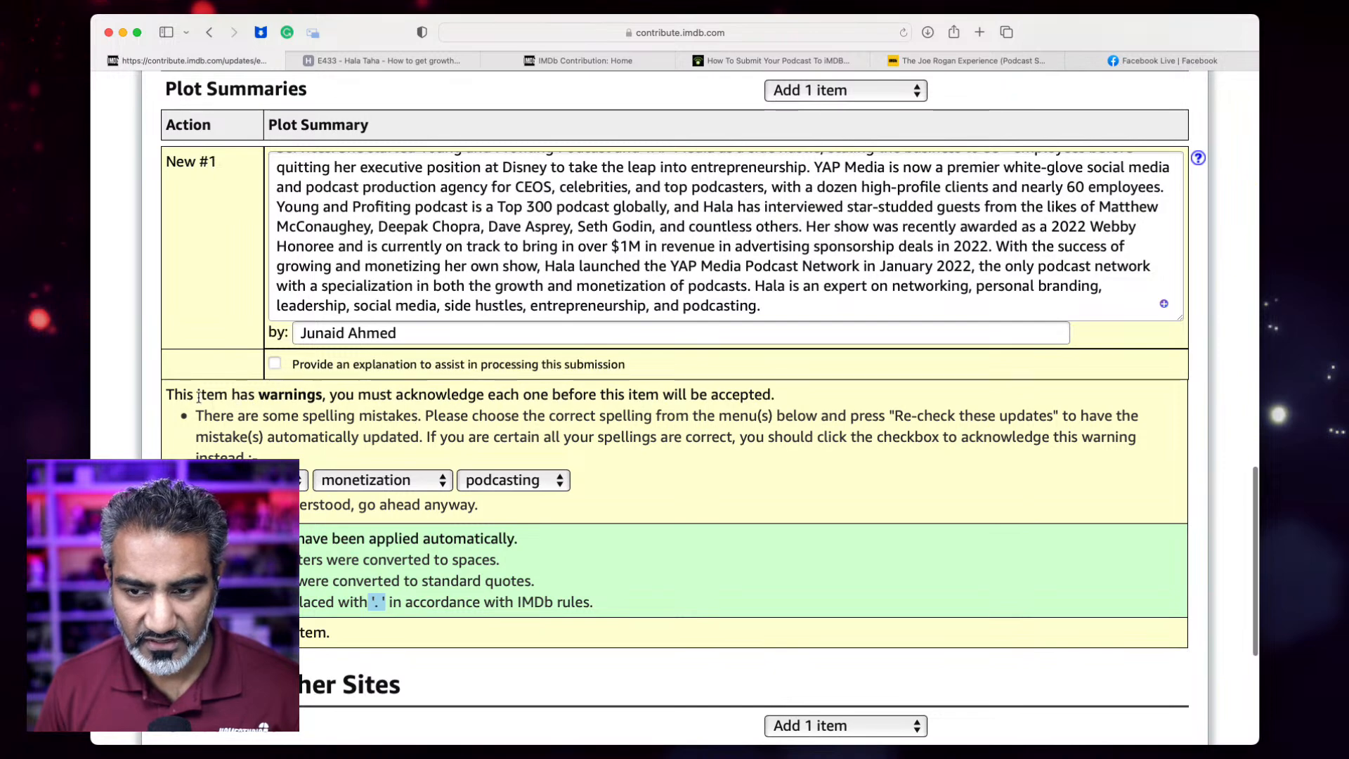
scroll(194, 397, up, 2)
scroll(194, 397, up, 5)
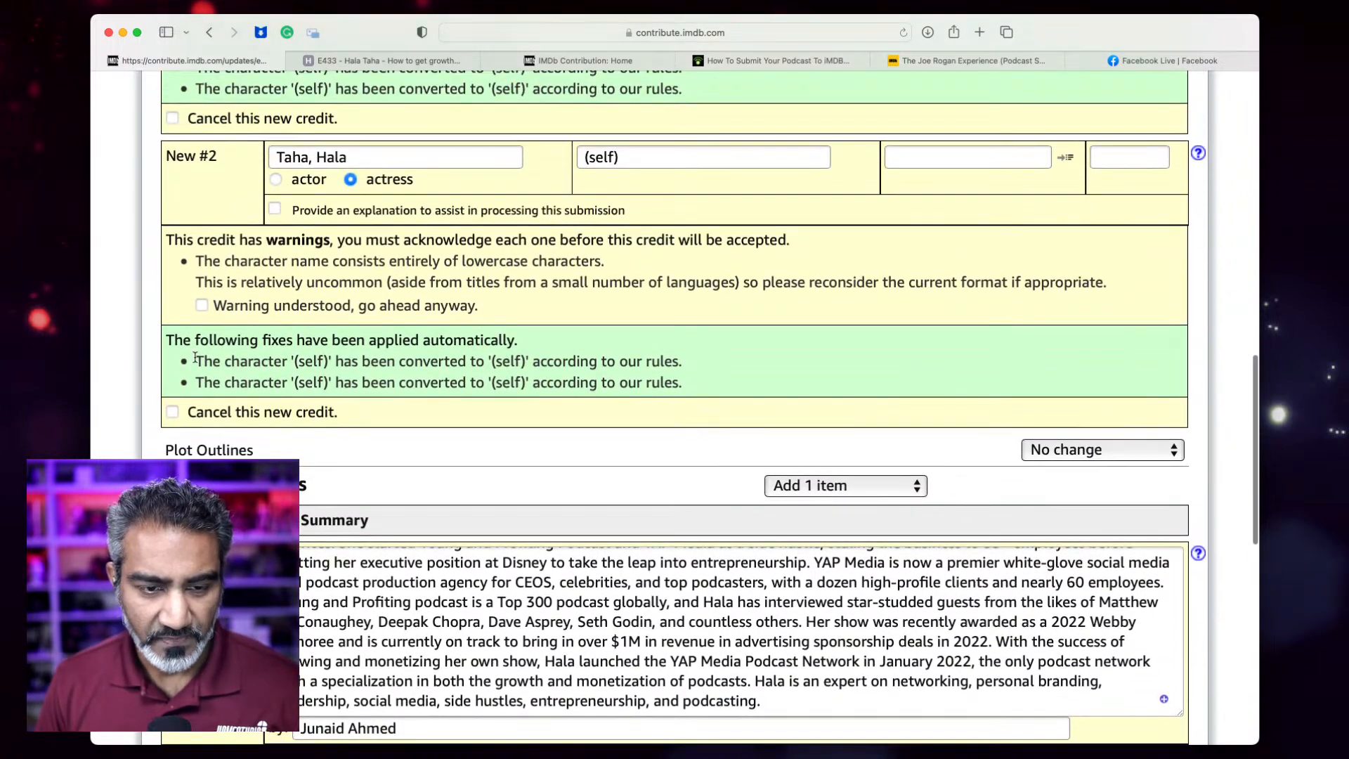
Acknowledge the lowercase character-name warnings on both cast credits and the plot summary's spelling warning, and re-check the updates
click(201, 305)
scroll(200, 307, up, 2)
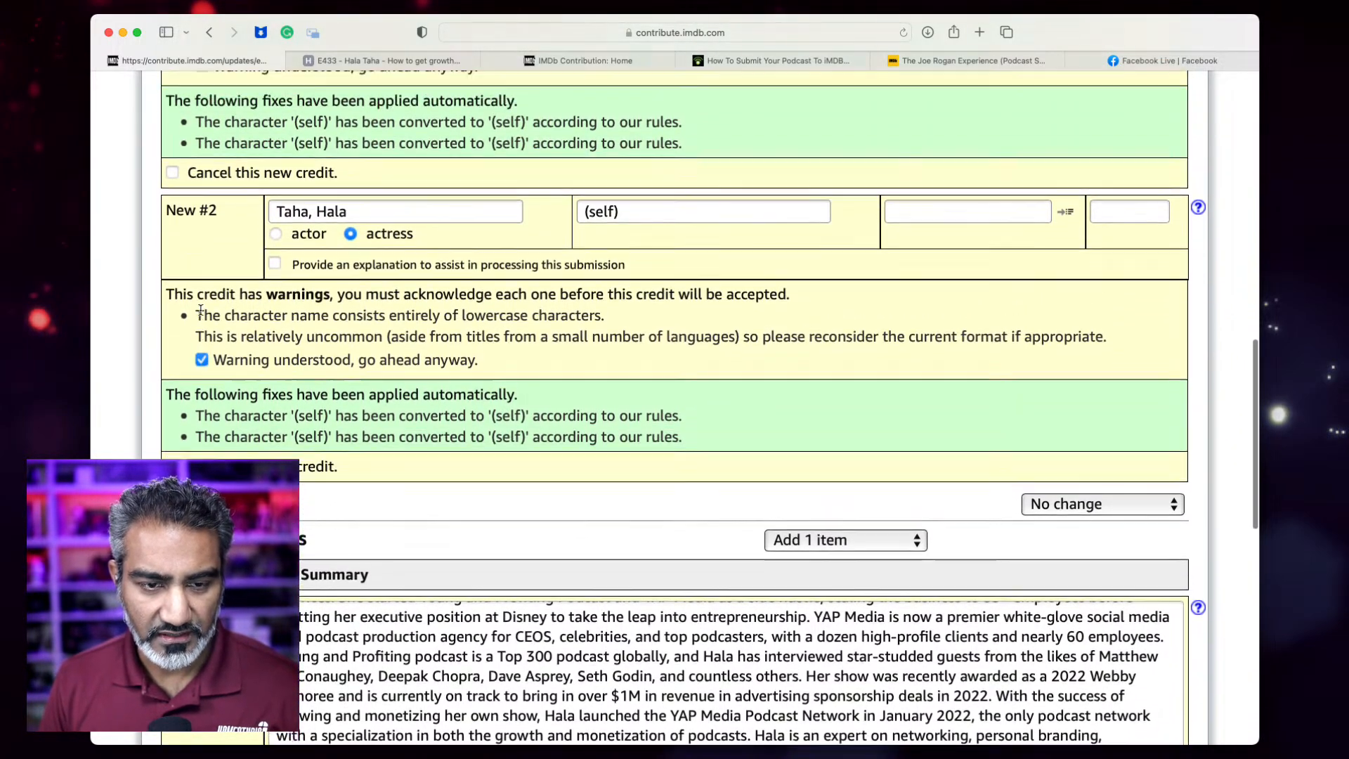
scroll(200, 309, up, 4)
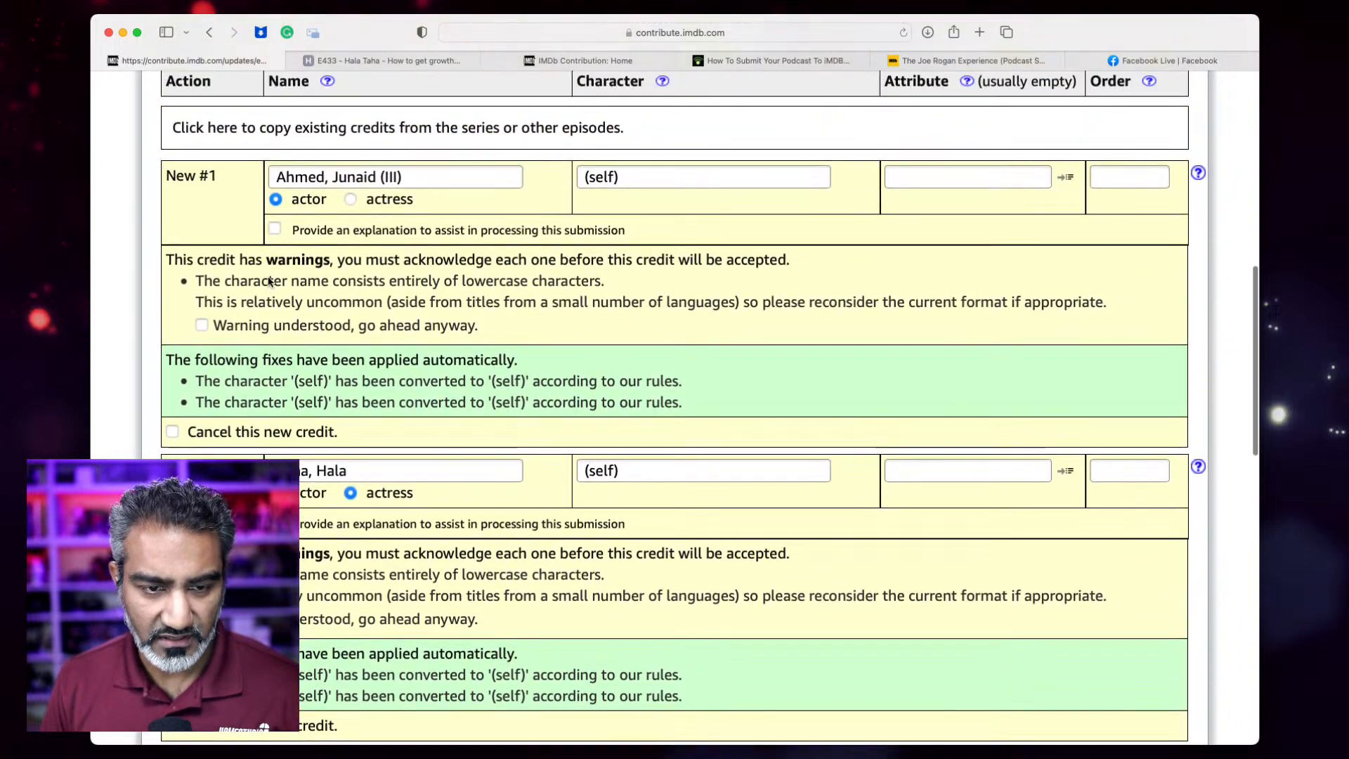
scroll(207, 353, down, 10)
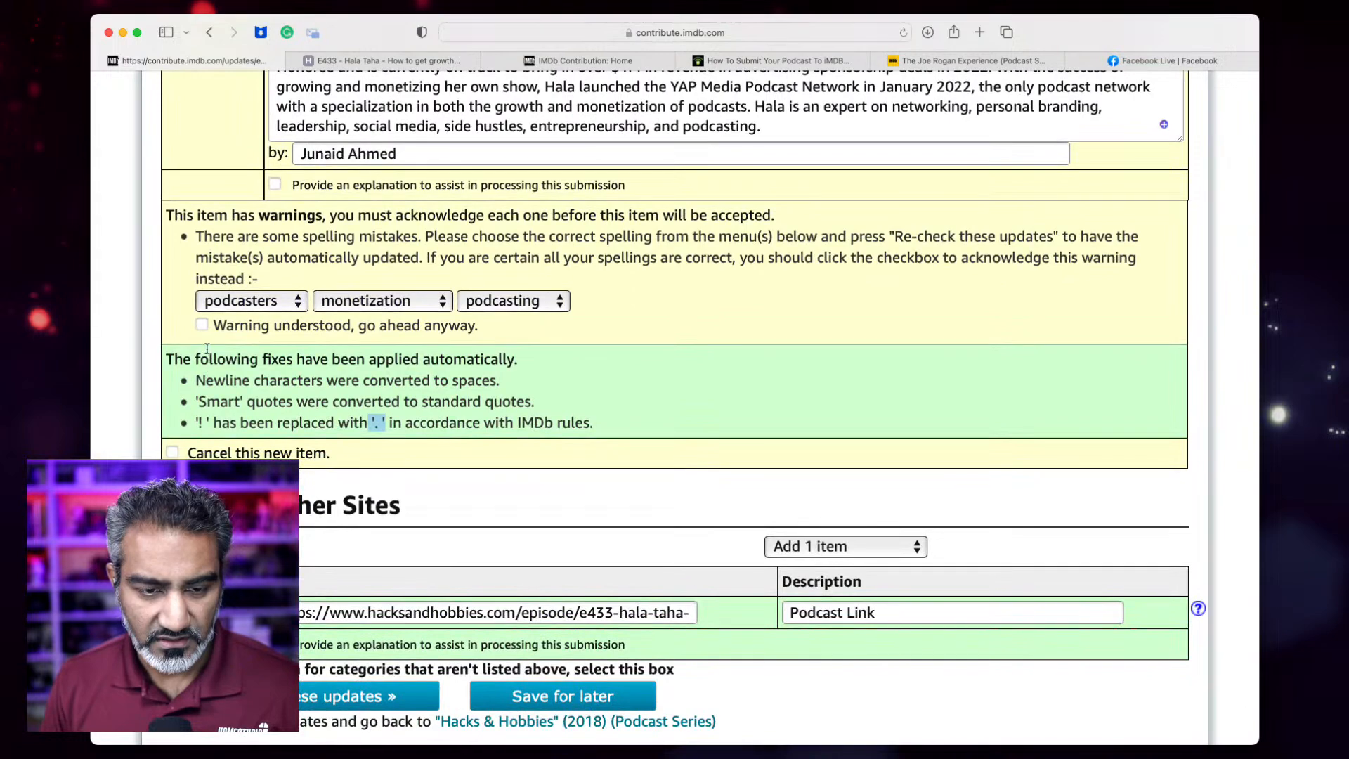
scroll(204, 329, down, 3)
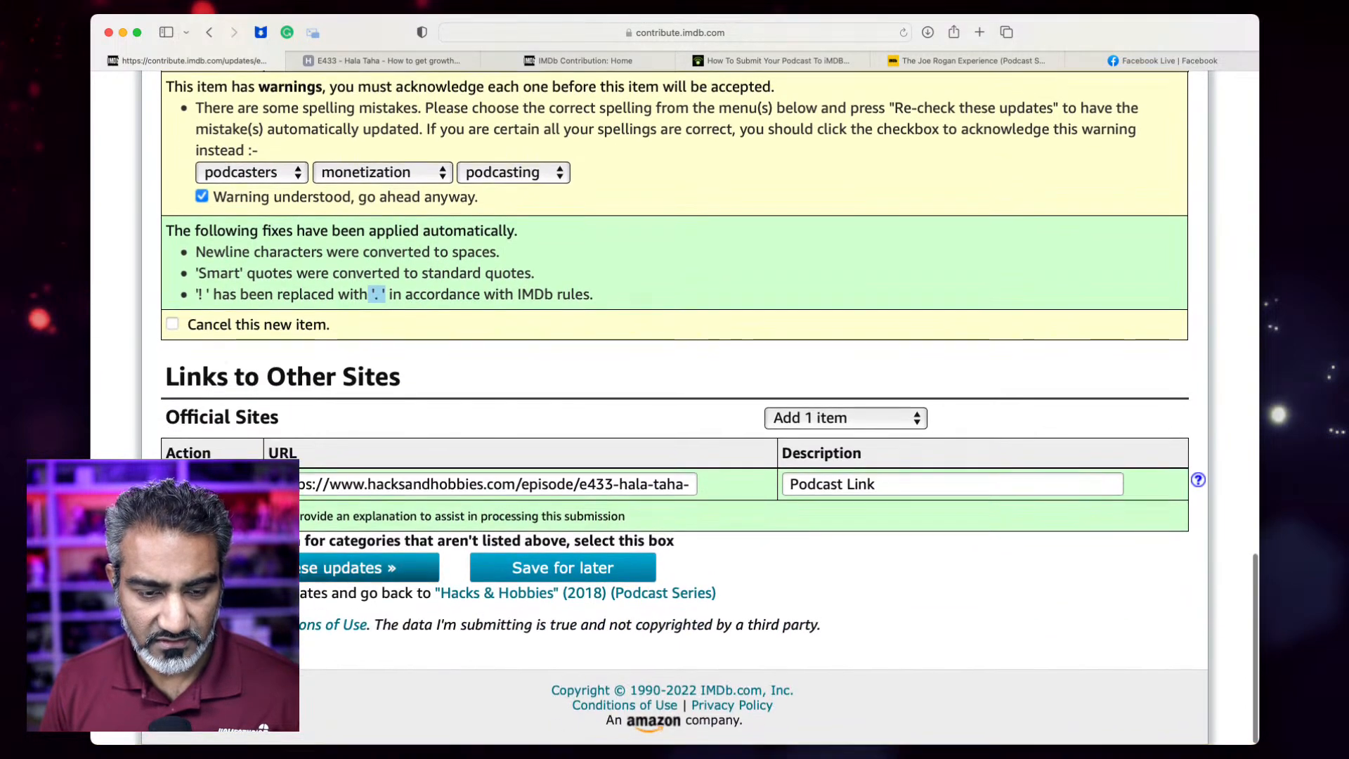
click(242, 568)
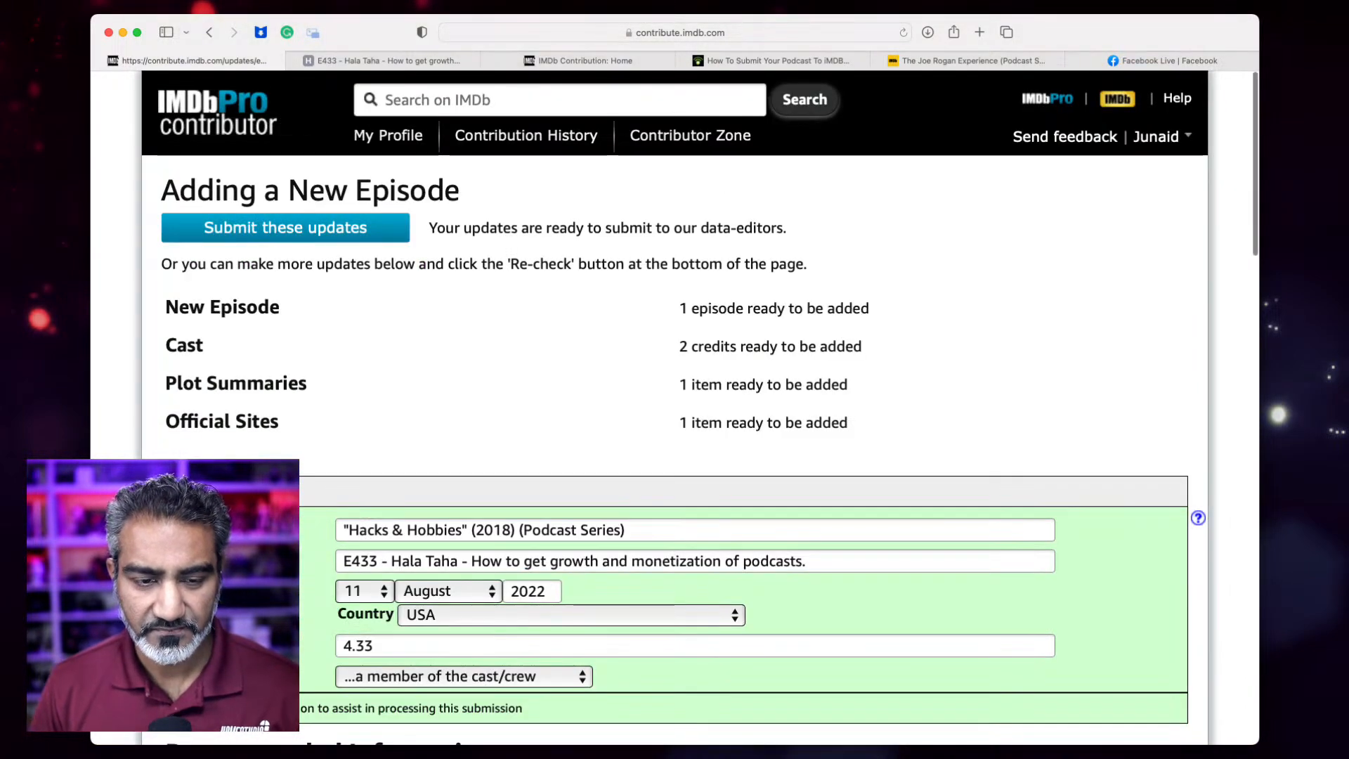
Review the re-checked cast credits, plot summary and official site, and submit the episode updates
scroll(651, 418, down, 7)
scroll(651, 418, down, 12)
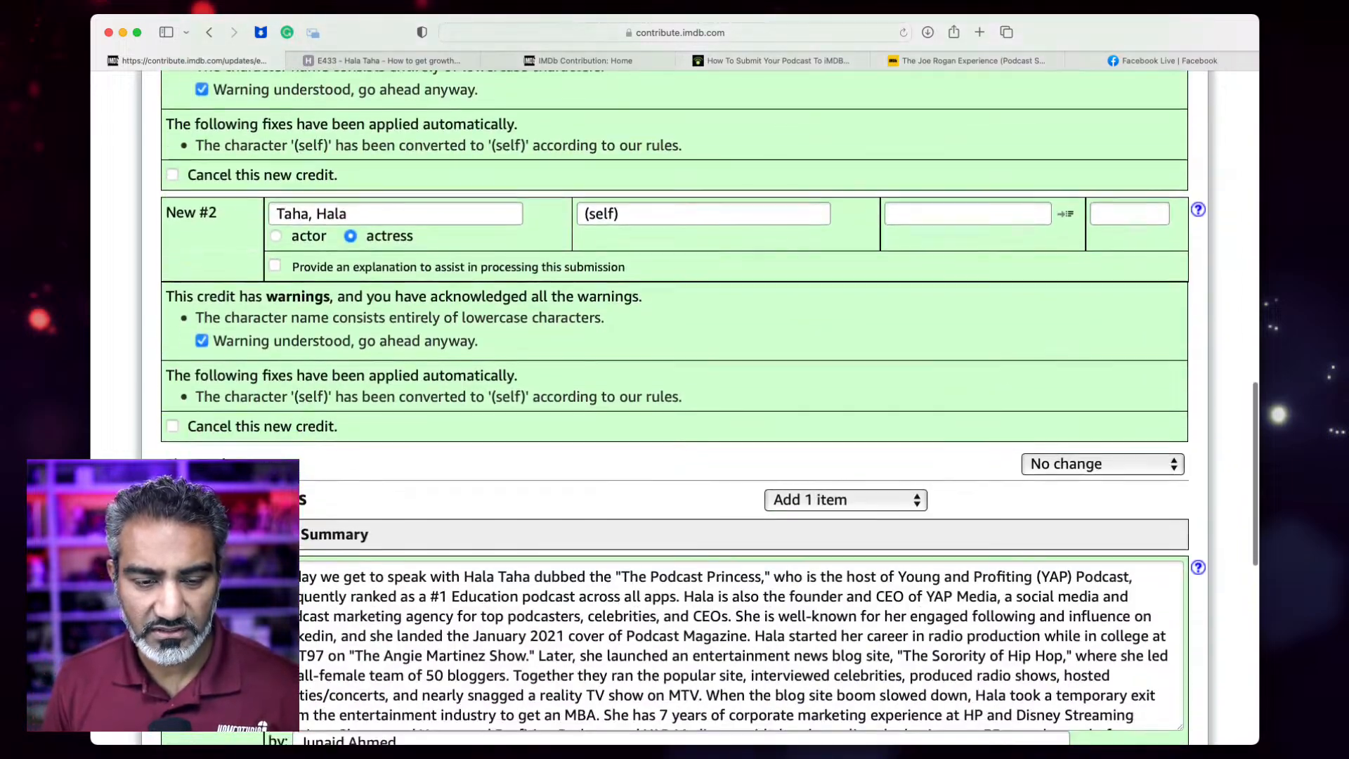
scroll(651, 418, down, 3)
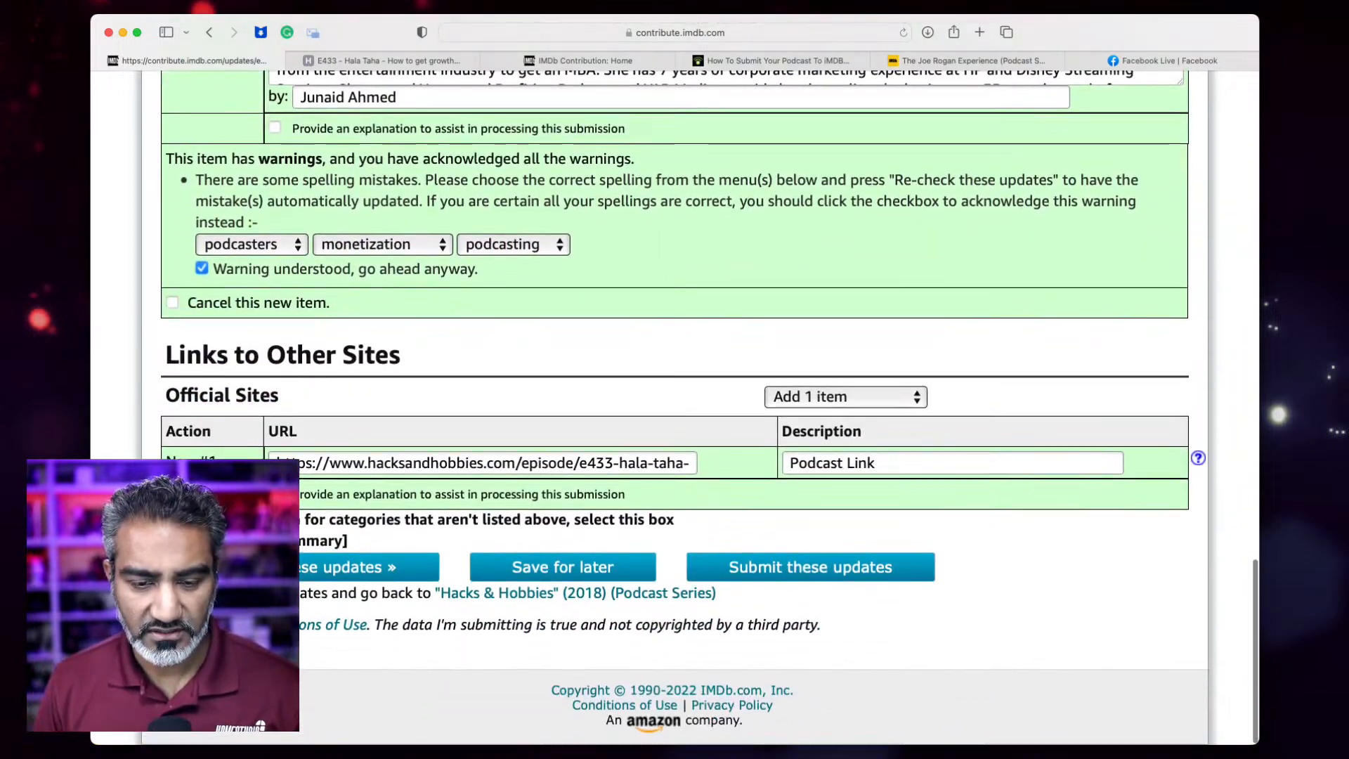
click(767, 576)
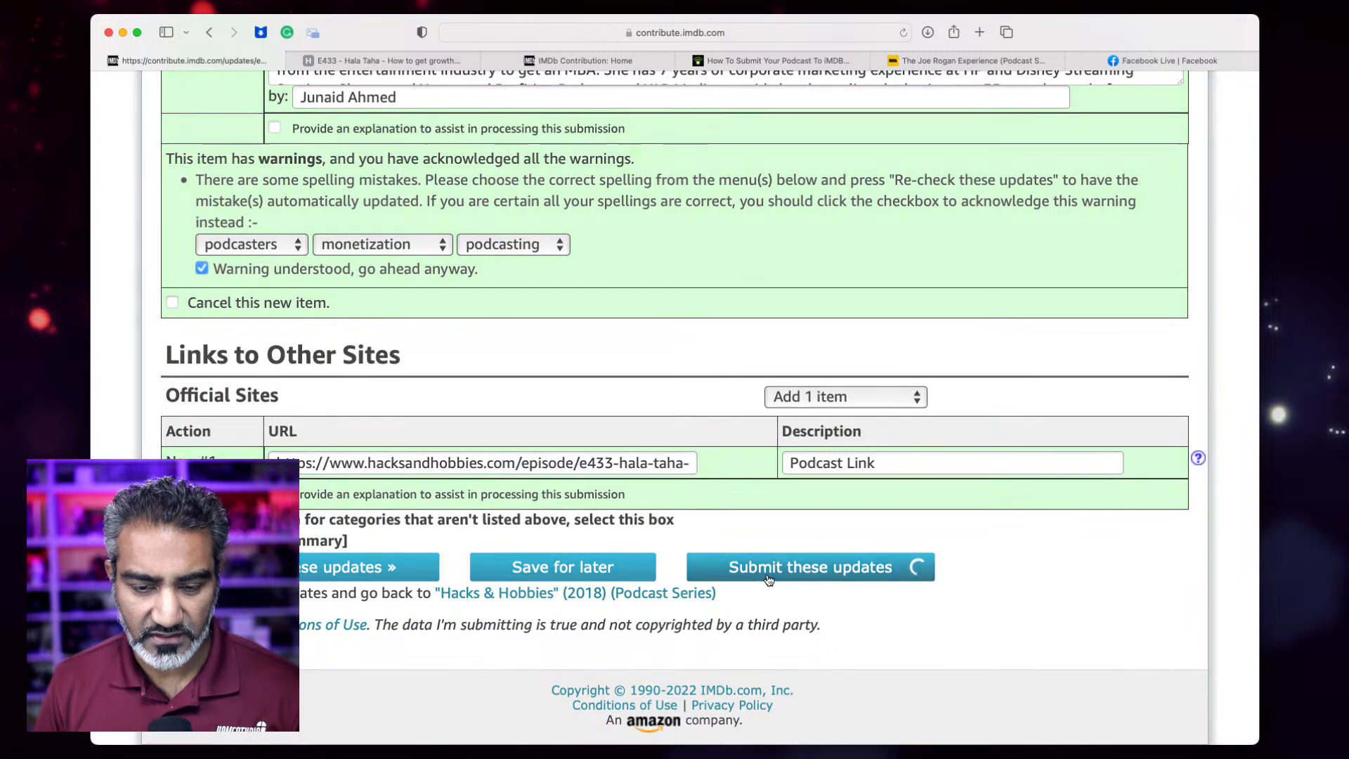